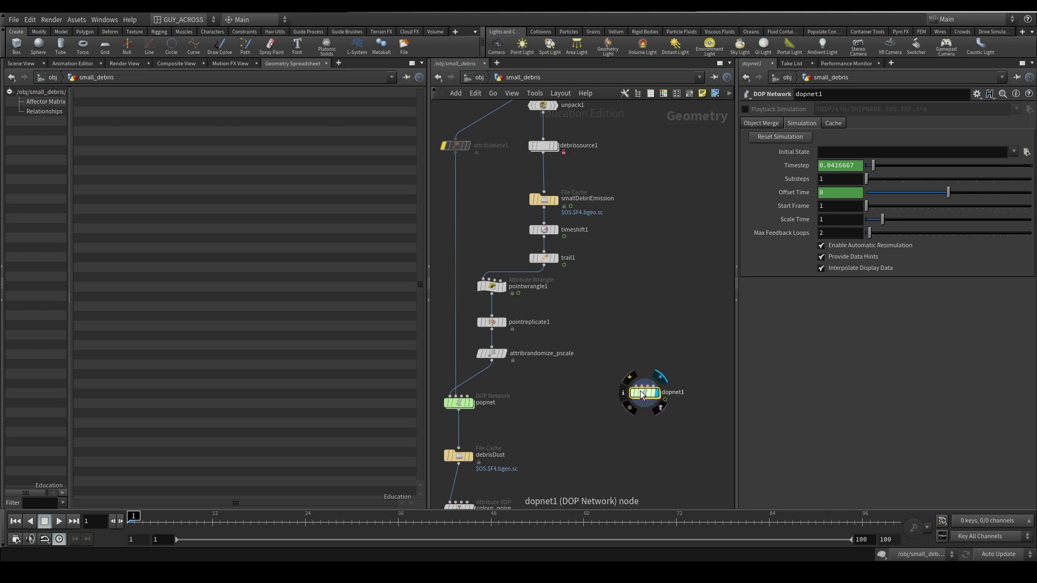
Look over the small_debris node chain from in_rbds down to OUT_DUST_PARTICLES, including the separate dopnet1.
drag(645, 396, 647, 405)
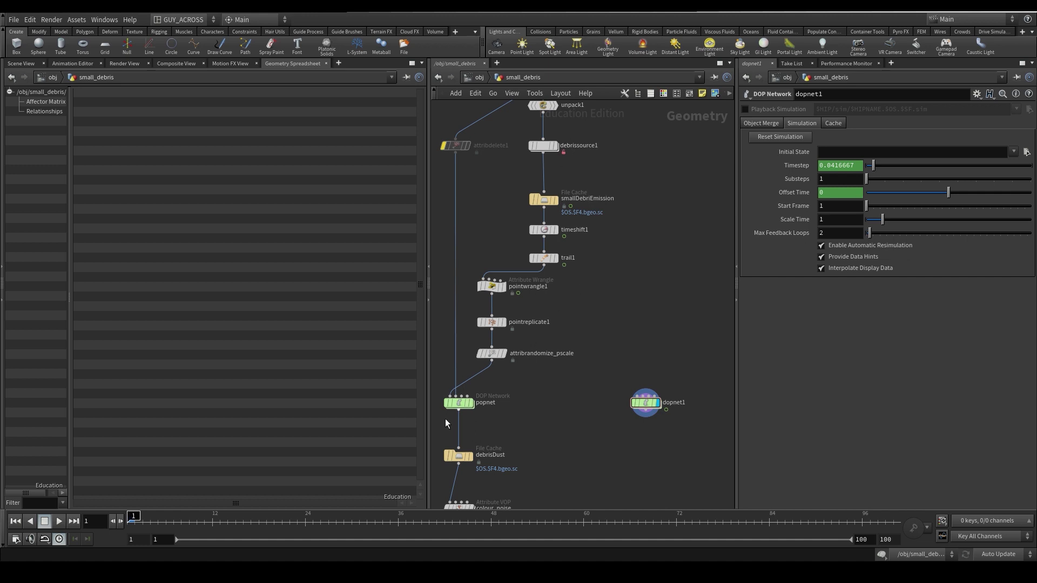
middle_drag(495, 463, 504, 410)
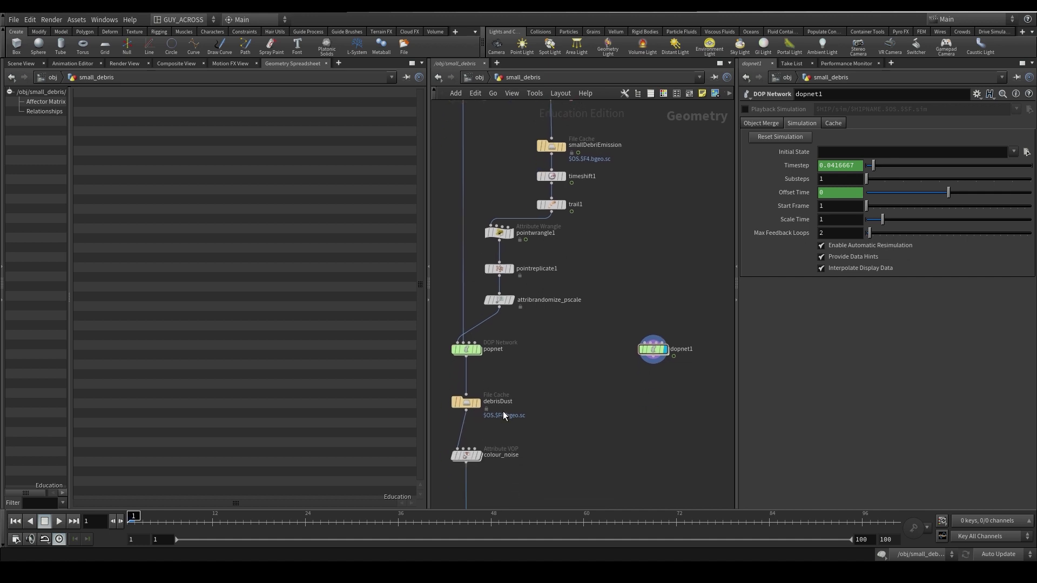
middle_drag(537, 298, 514, 338)
middle_drag(458, 441, 511, 297)
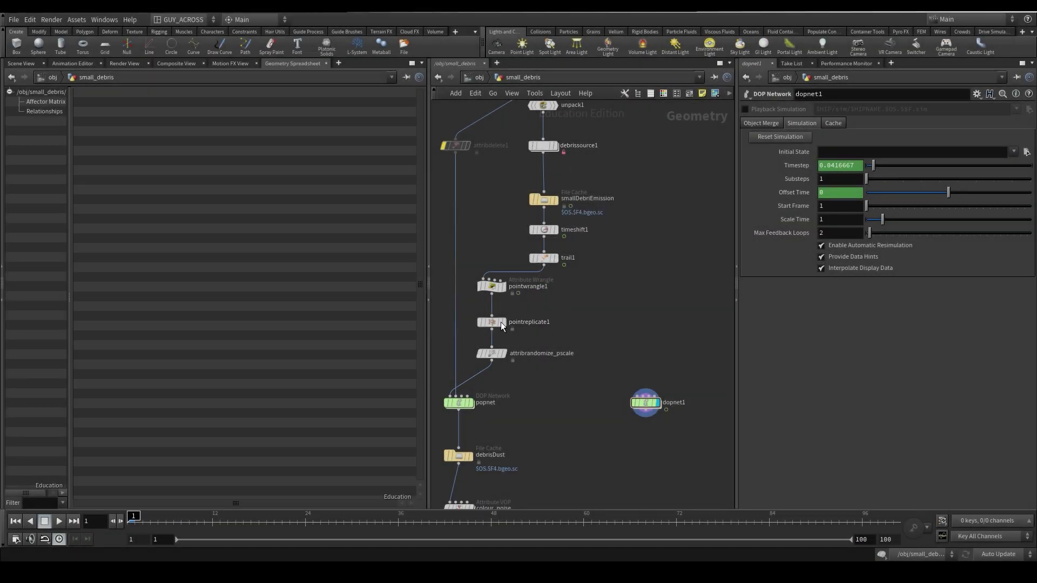
middle_drag(495, 479, 503, 424)
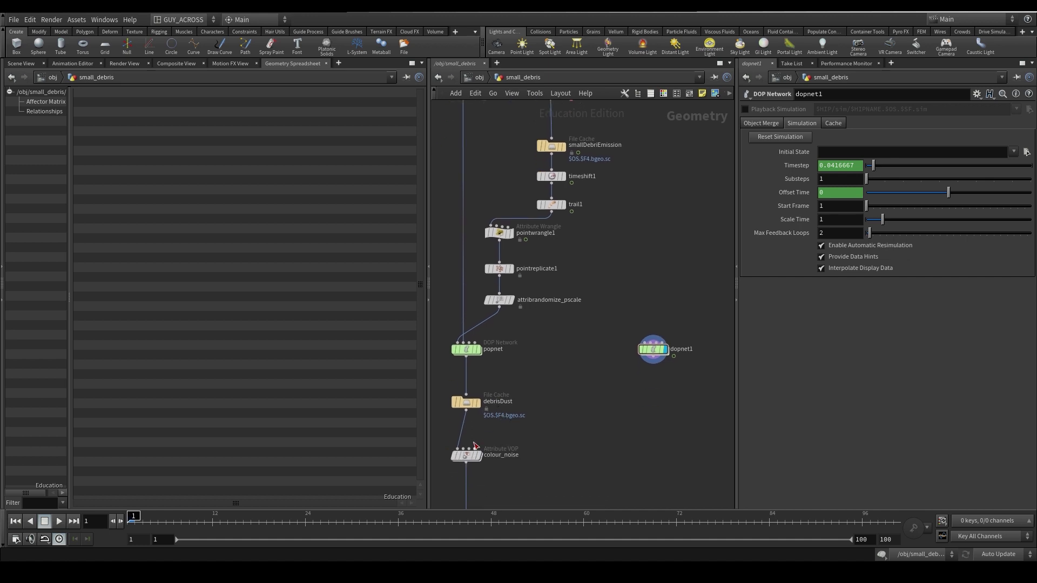
middle_drag(488, 302, 569, 192)
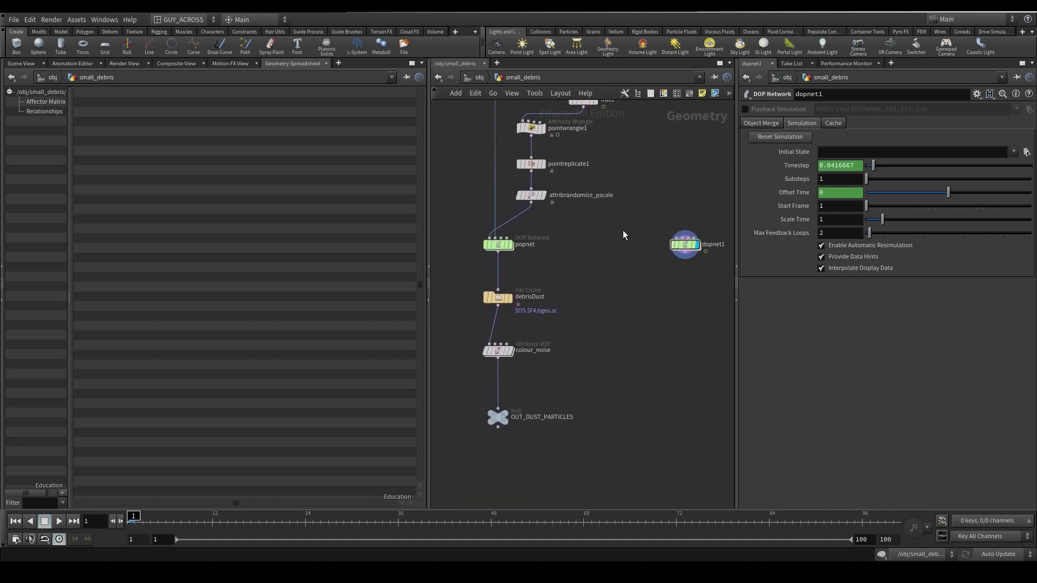
middle_drag(623, 230, 539, 283)
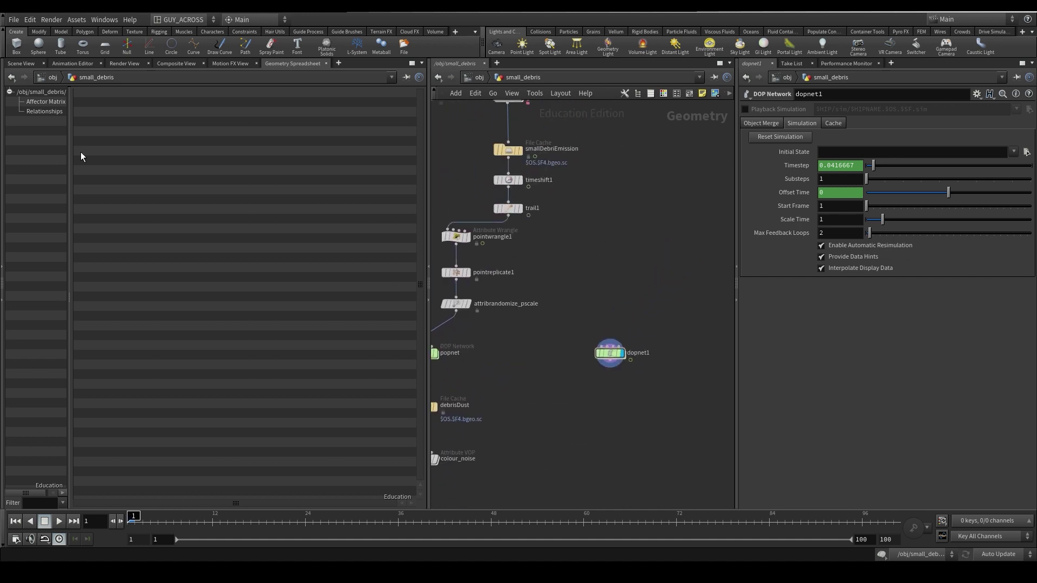
middle_drag(607, 269, 610, 294)
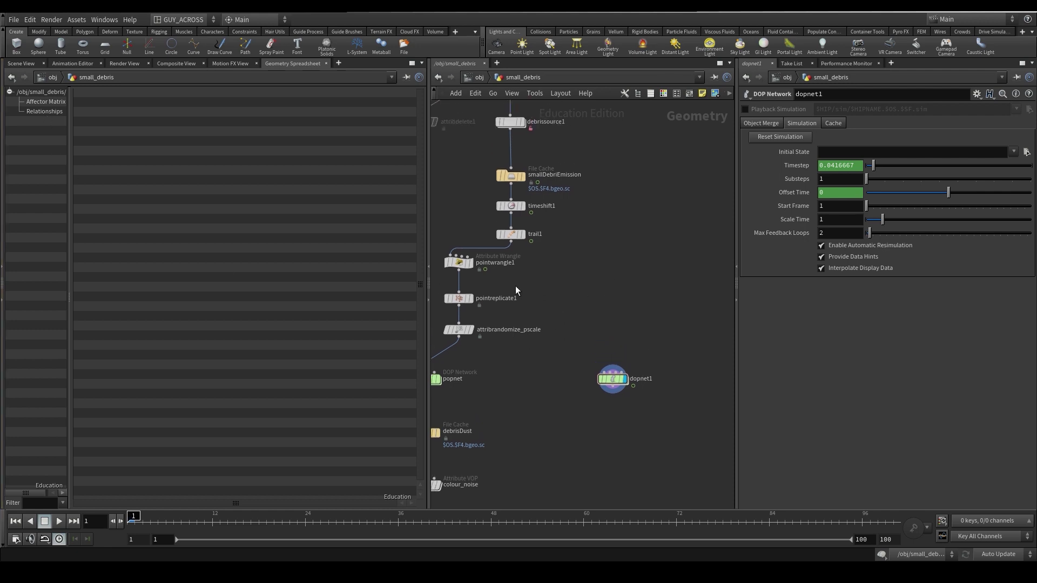
scroll(594, 270, up, 4)
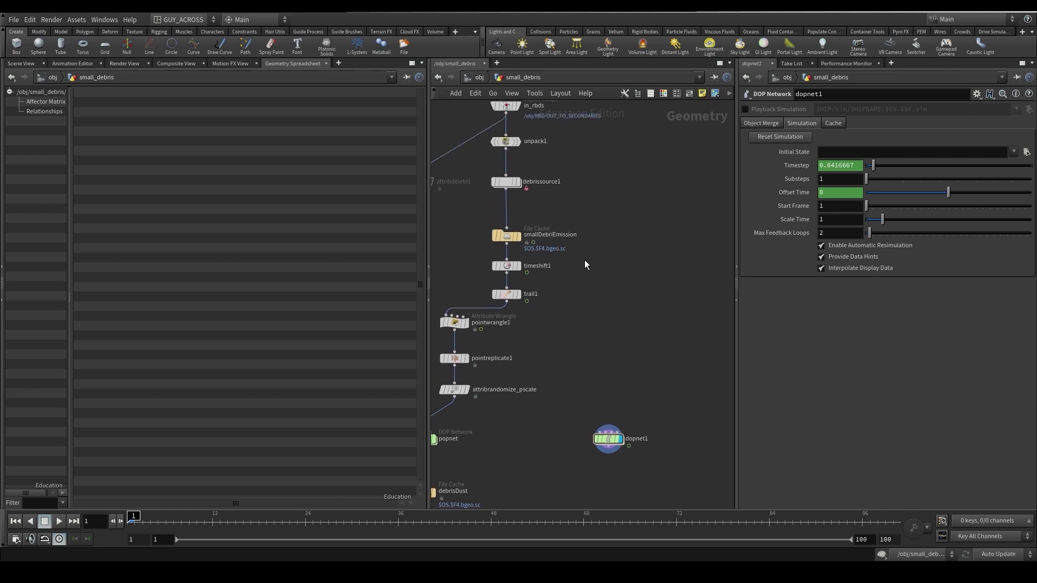
scroll(556, 278, down, 2)
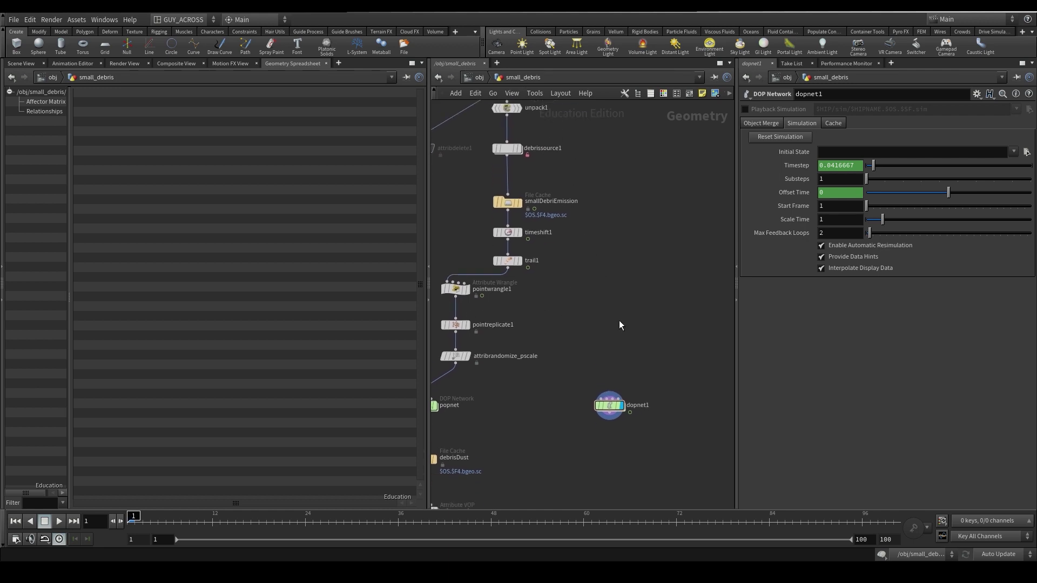
Duplicate pointwrangle1 as a second branch from trail1 and rename the copy trim_by_age.
mouse_move(606, 393)
click(497, 292)
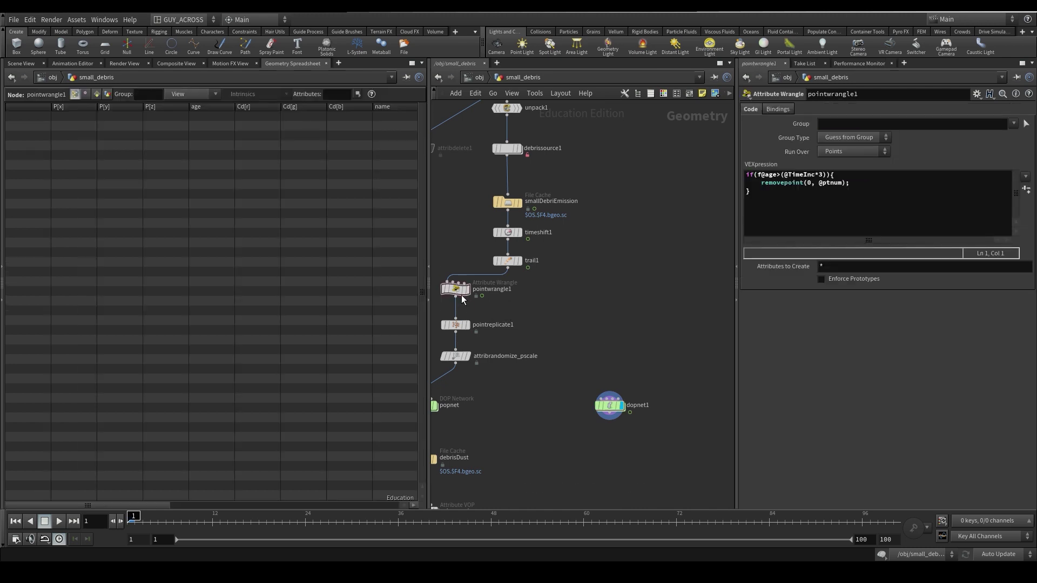
alt+drag(455, 289, 590, 305)
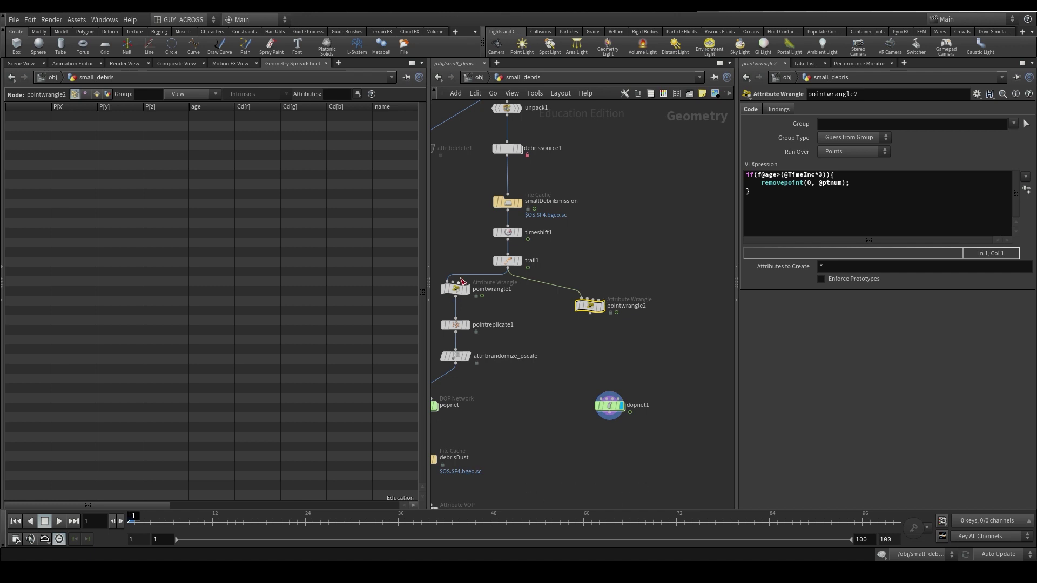
double_click(626, 306)
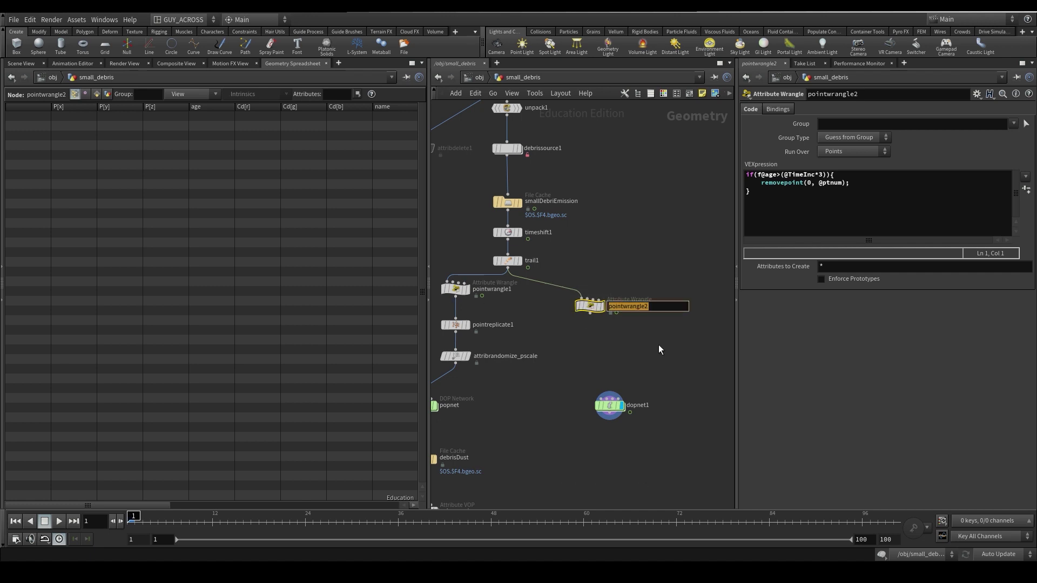
text(trim_by_age)
key(Return)
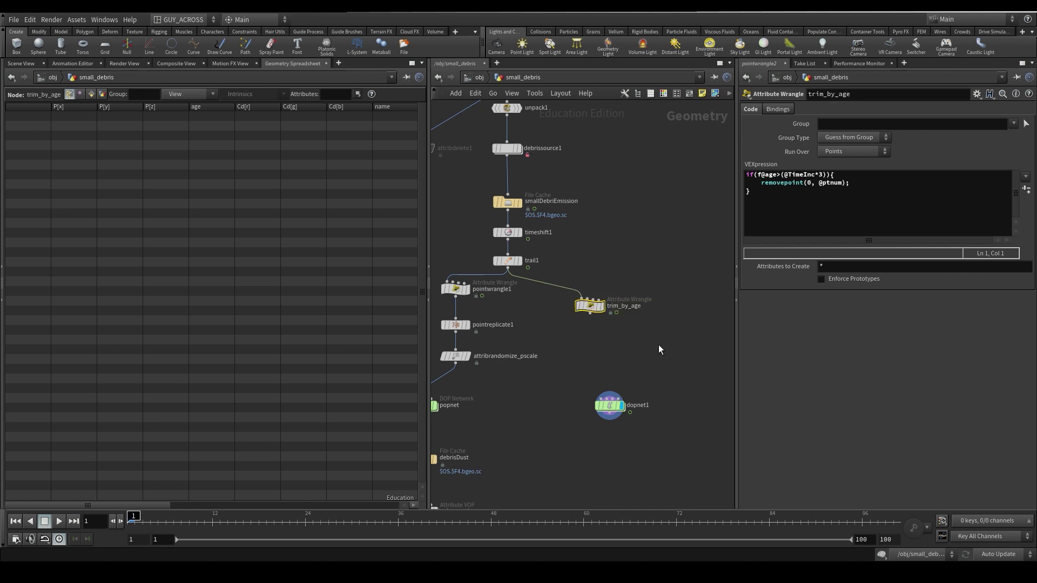
Rename the original pointwrangle1 with the same base name, trim_by_age.
double_click(496, 289)
text(trim)
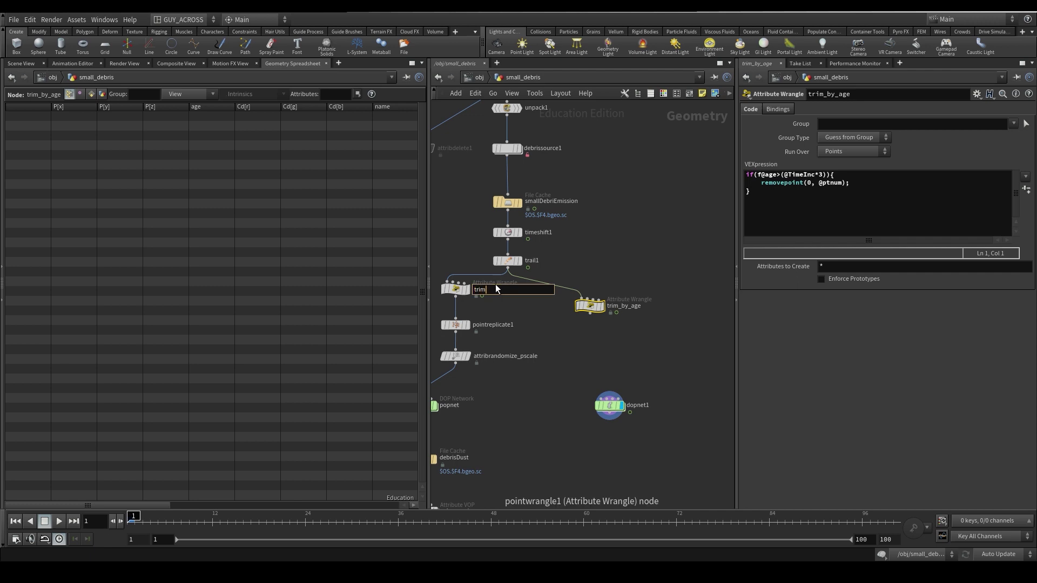
text(_by_age)
key(Return)
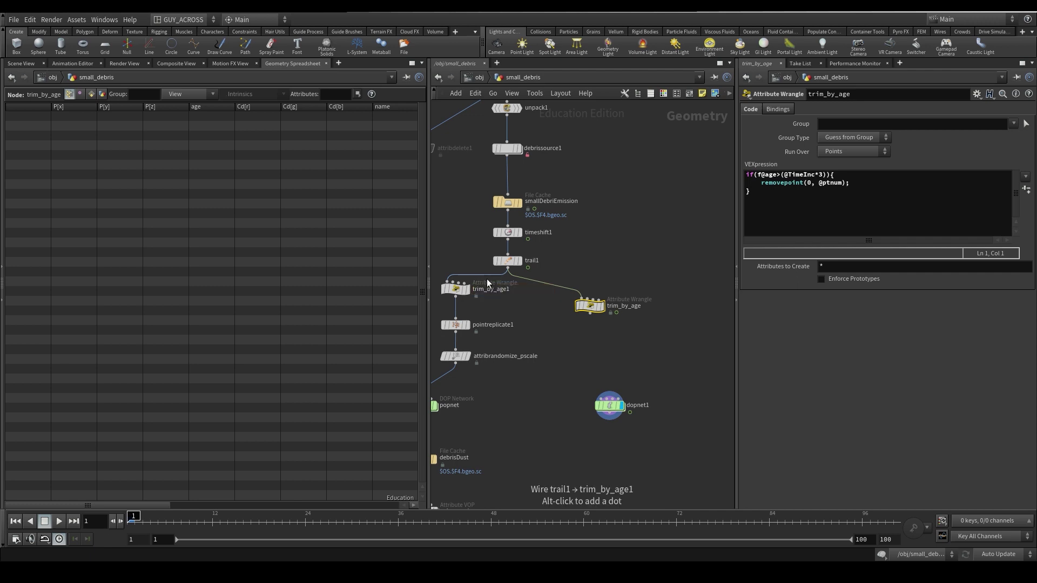
Display the new trim_by_age wrangle and set its TimeInc multiplier to 1 in the age condition.
click(605, 308)
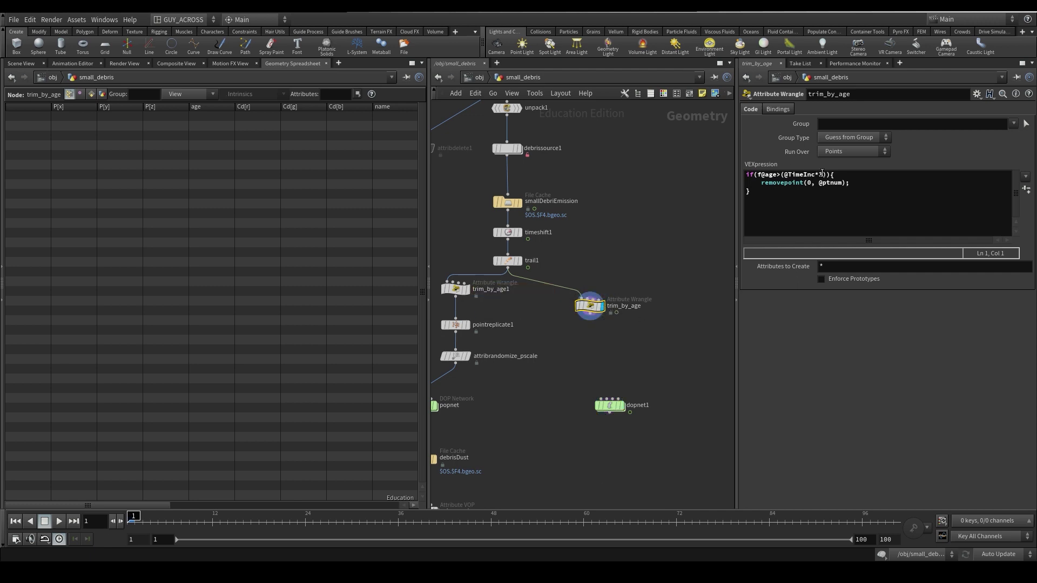
click(820, 174)
text(1)
click(885, 426)
Hide the other objects in the scene view and play the trimmed points up to frame 26.
click(21, 64)
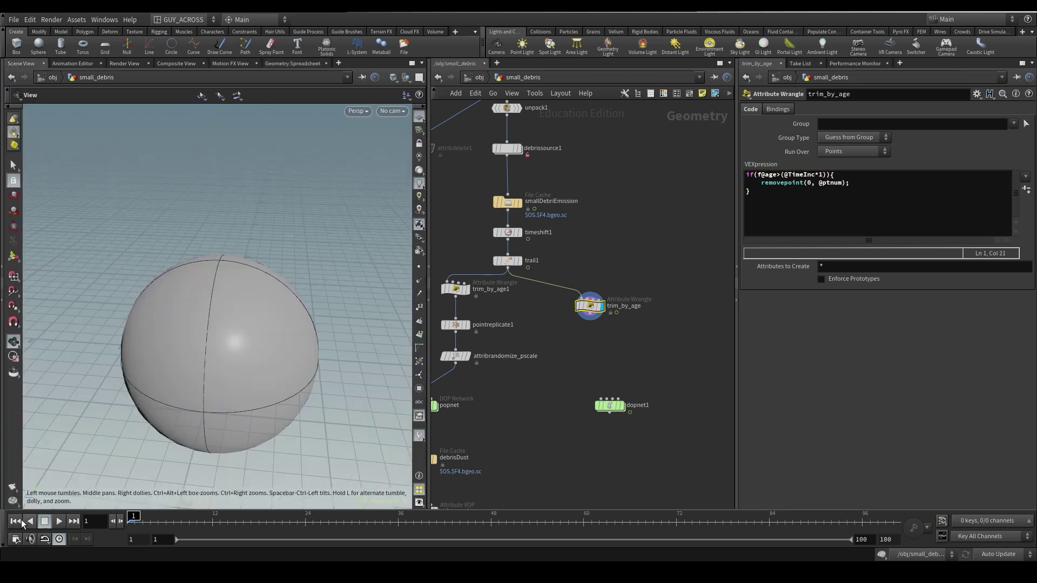
middle_drag(588, 213, 636, 316)
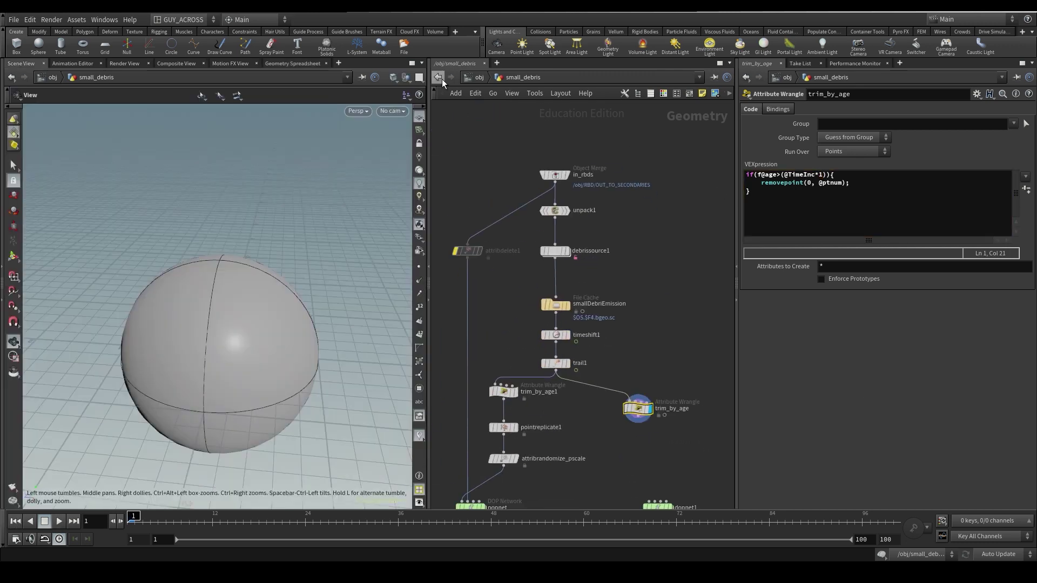
click(407, 78)
click(409, 112)
middle_drag(683, 382, 666, 277)
click(58, 521)
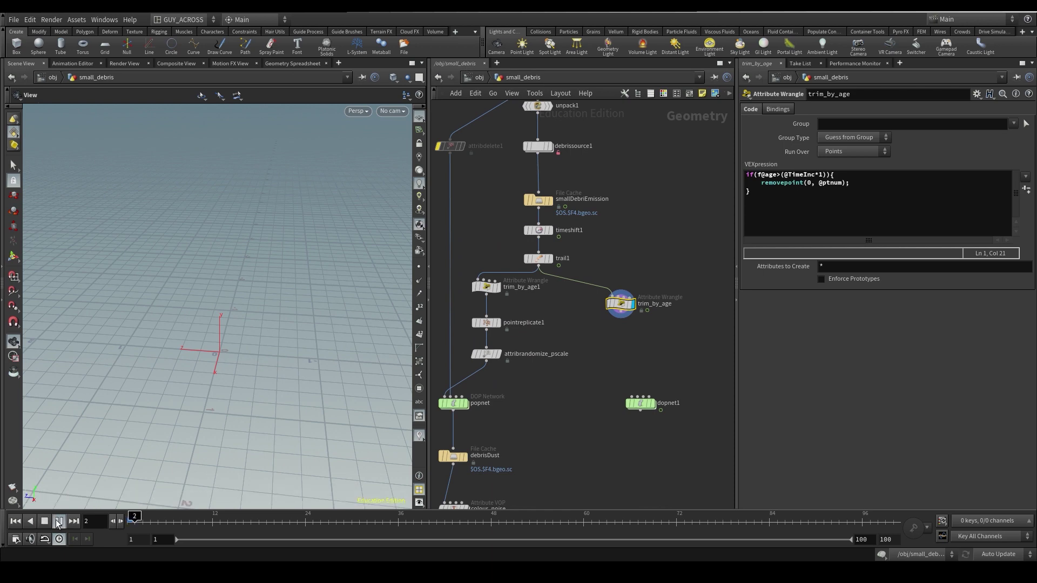
right_drag(87, 405, 53, 347)
middle_drag(255, 311, 228, 294)
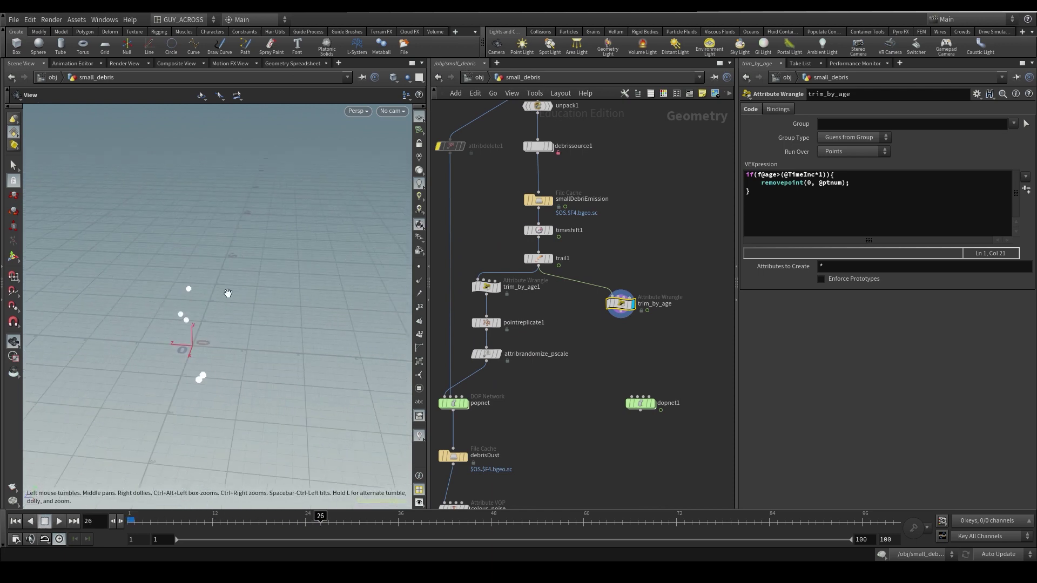
Add a Sphere node in the free space between trim_by_age and dopnet1.
mouse_move(615, 300)
mouse_down()
mouse_move(650, 293)
mouse_move(635, 295)
mouse_up()
middle_drag(651, 332, 628, 344)
scroll(628, 345, up, 2)
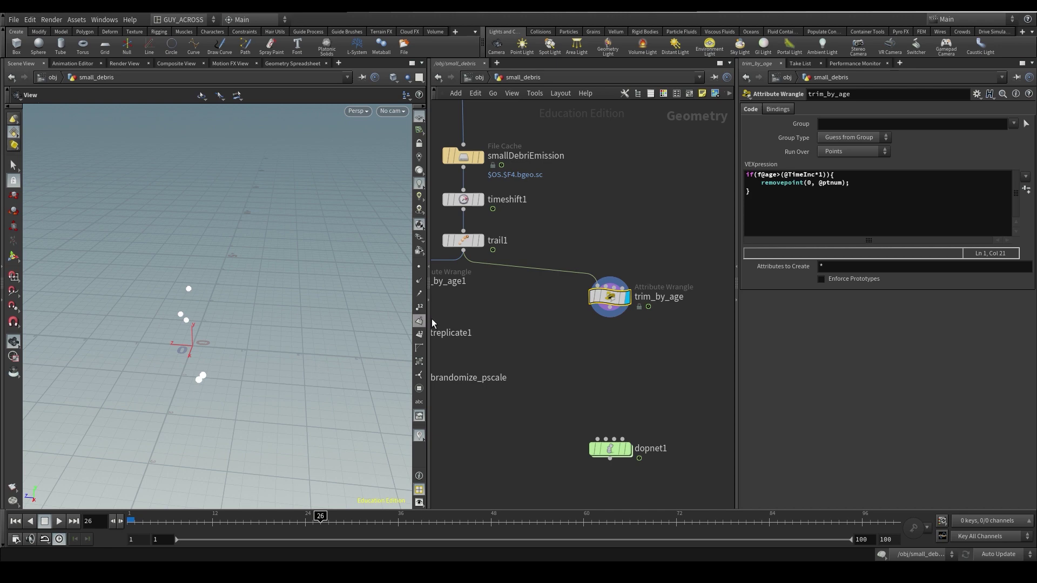
middle_drag(606, 377, 603, 331)
click(606, 254)
key(Tab)
text(sphere)
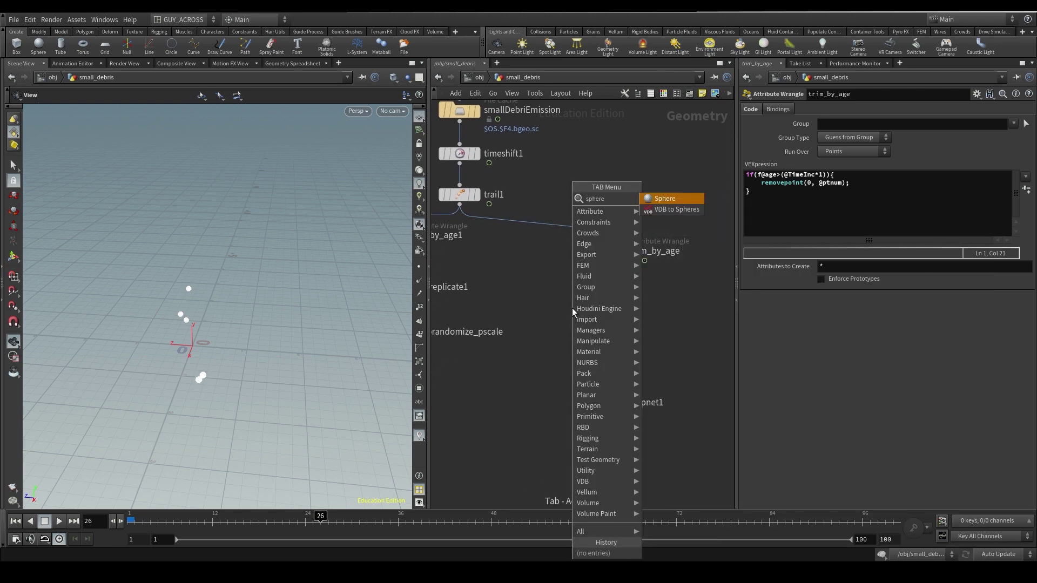
key(Return)
Set the sphere's primitive type to Polygon and its frequency to 4.
click(824, 110)
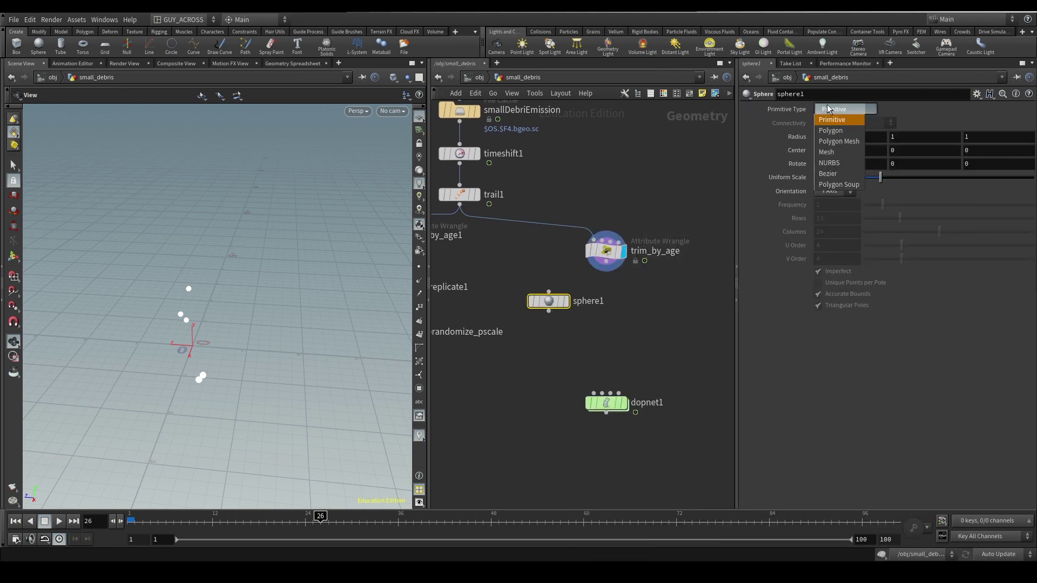
click(838, 133)
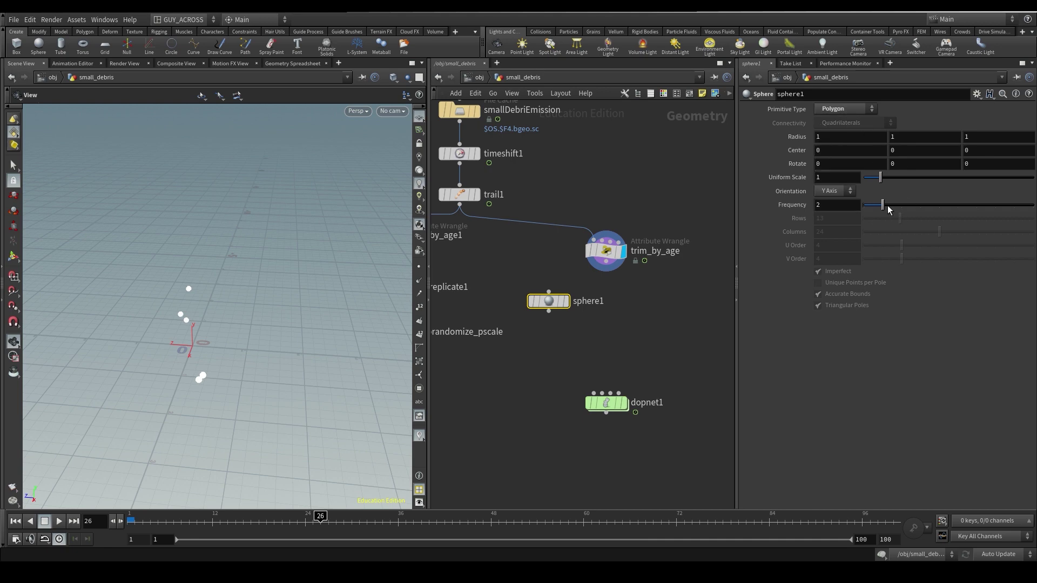
drag(888, 209, 921, 205)
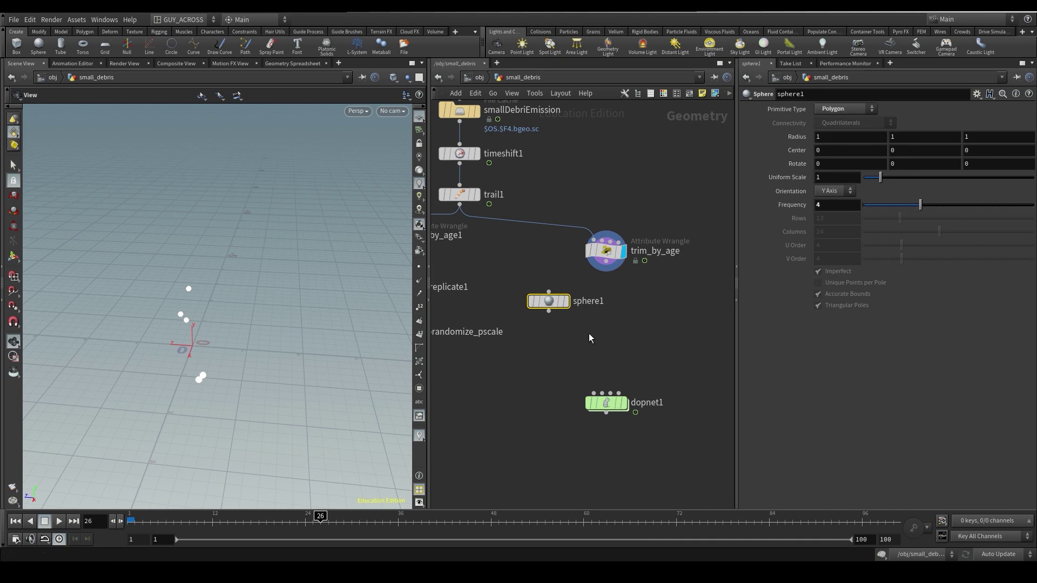
Append a Mountain node to sphere1, display it, and set its height to 1.75.
click(567, 305)
key(Tab)
text(mou)
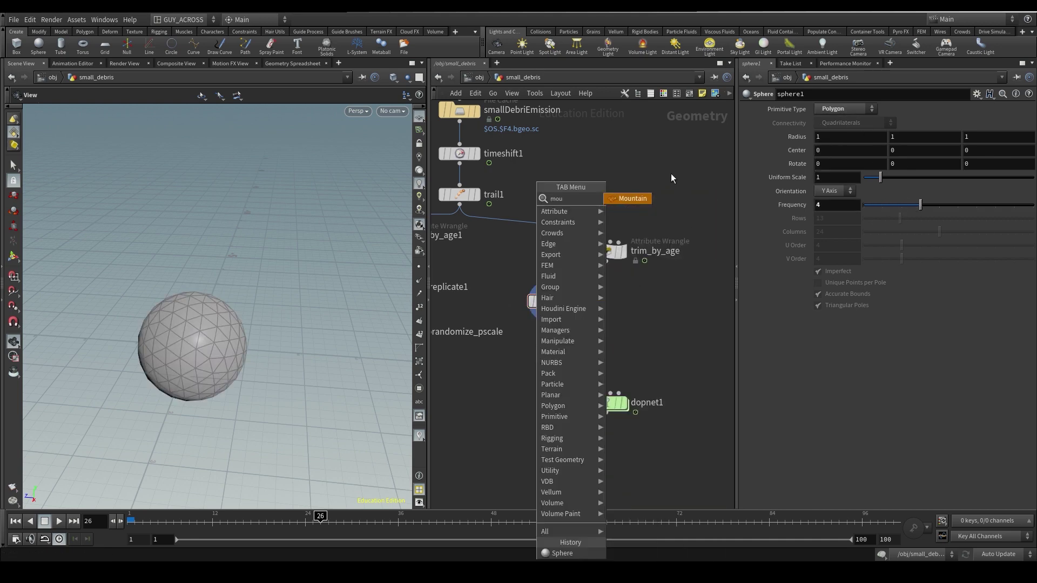
click(618, 200)
click(547, 345)
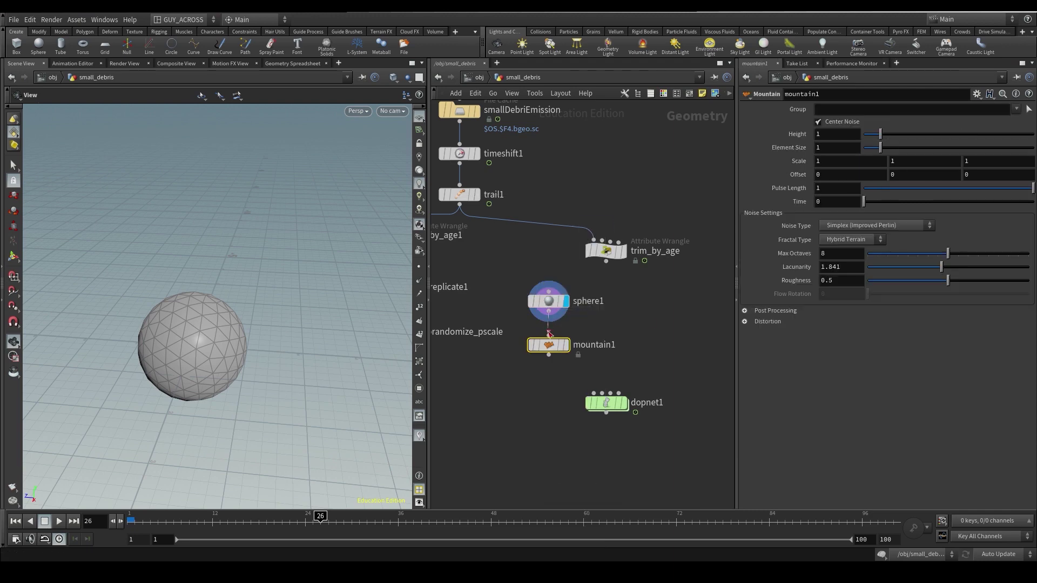
click(565, 344)
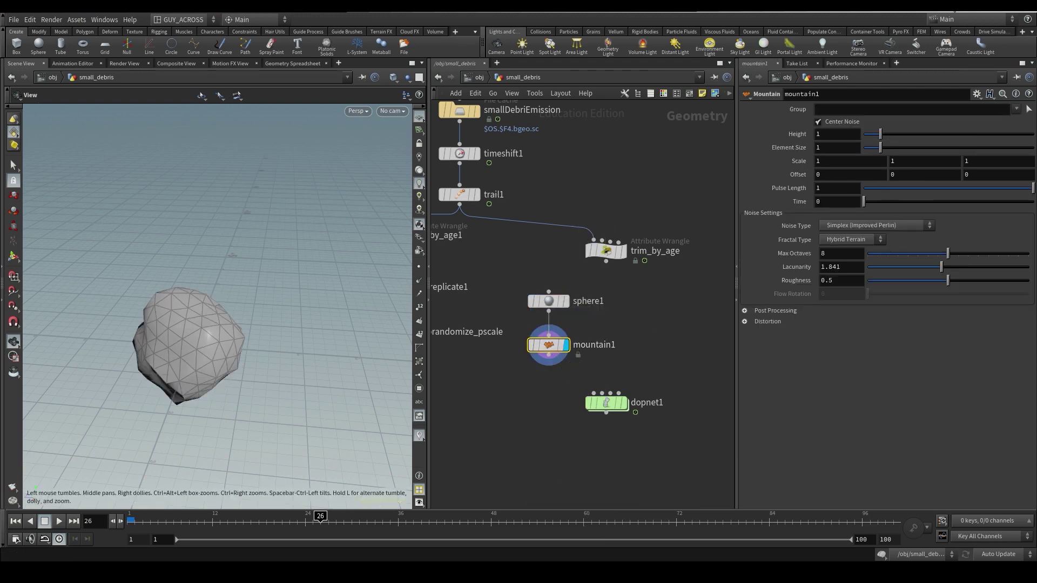
drag(880, 134, 893, 134)
Add a Copy to Points node above dopnet1, feed it mountain1 as geometry and trim_by_age as target points, and display it.
middle_drag(541, 411, 554, 354)
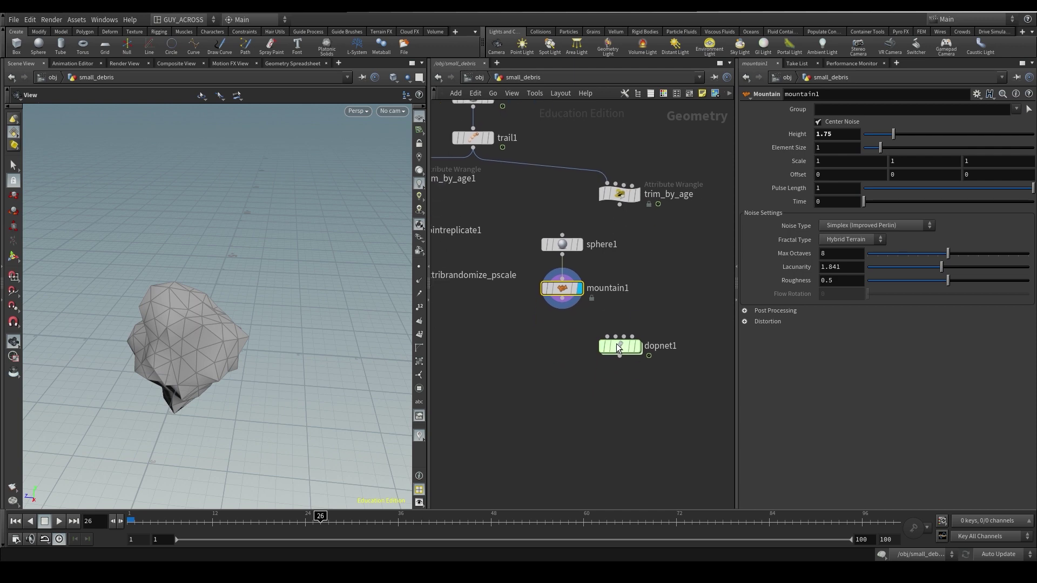
drag(619, 346, 613, 433)
key(Tab)
text(coppo)
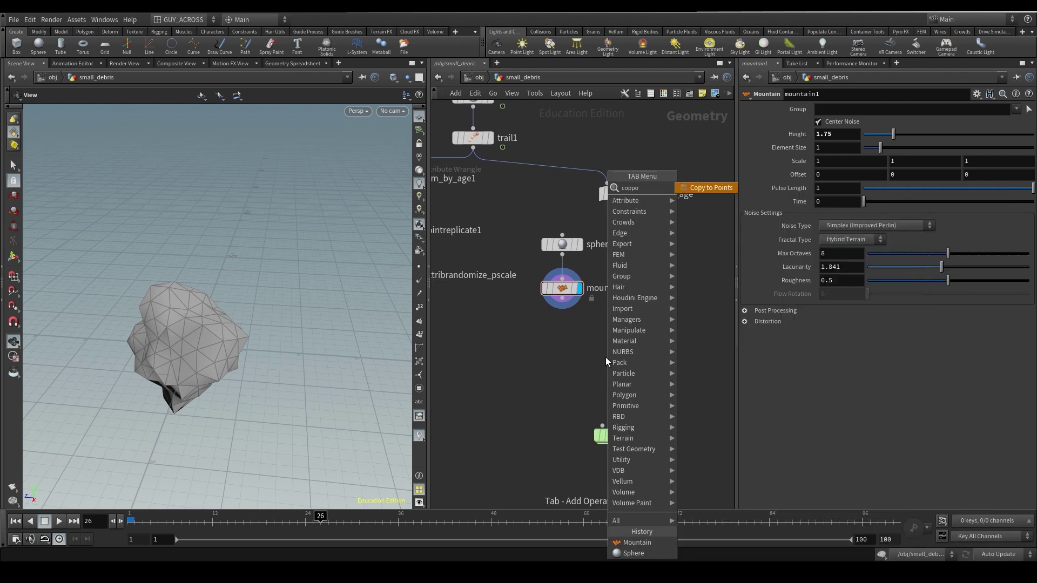
key(Return)
click(605, 357)
drag(614, 345, 640, 214)
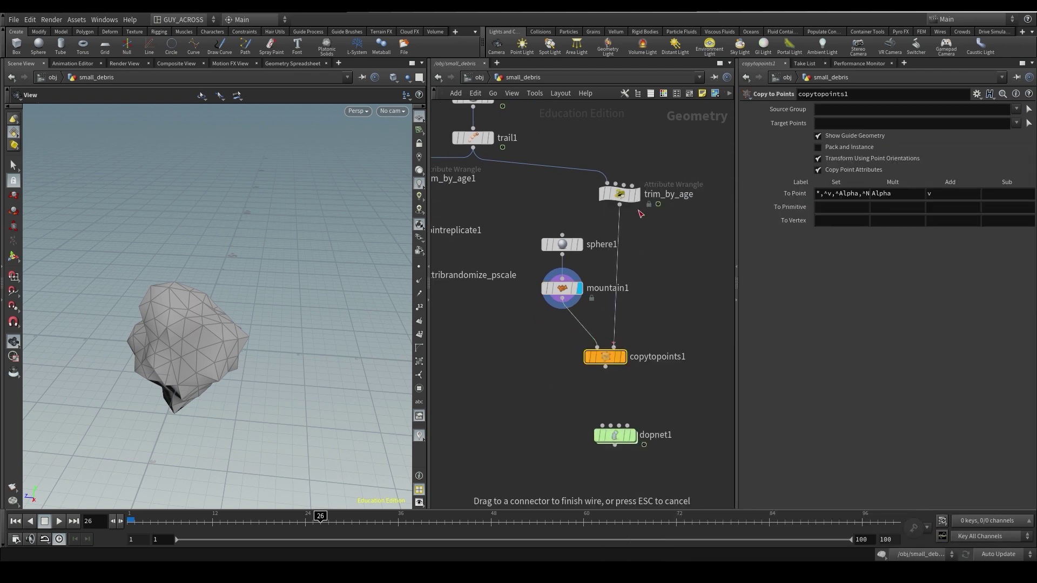
click(639, 214)
click(622, 357)
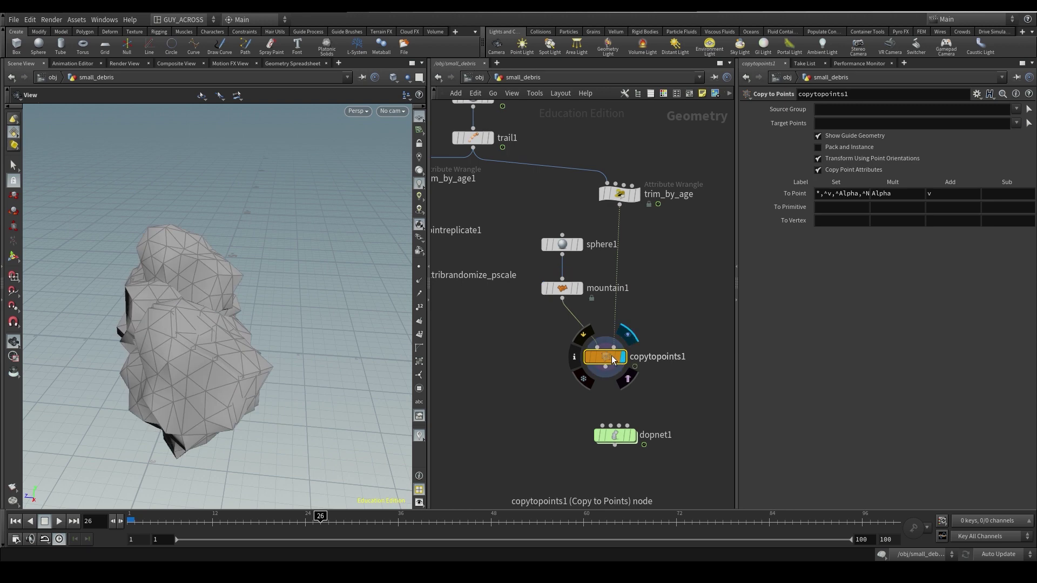
Compare the trim_by_age points with the copied rock geometry in the scene view.
click(638, 195)
drag(227, 308, 273, 302)
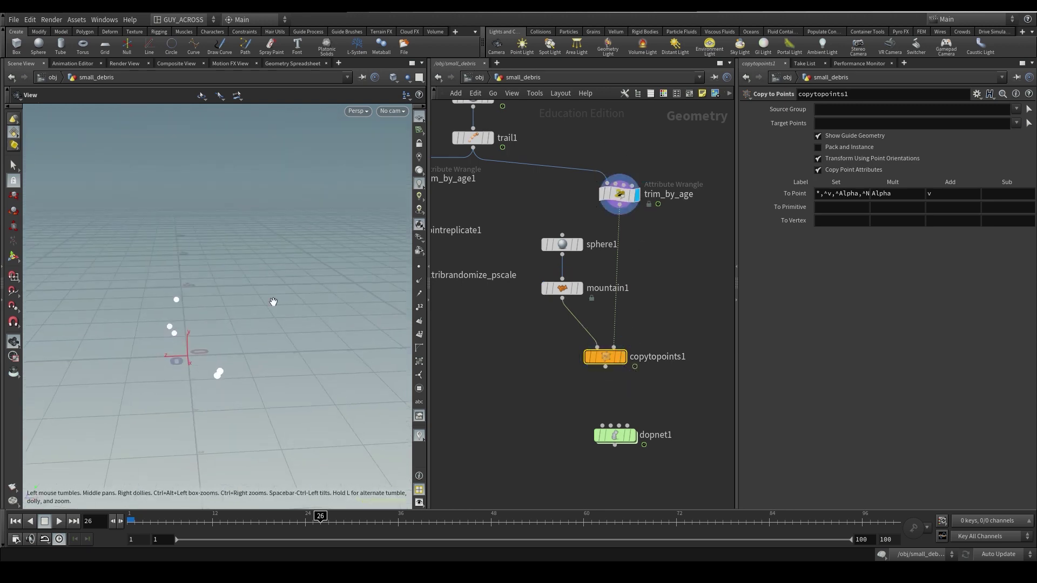
click(623, 357)
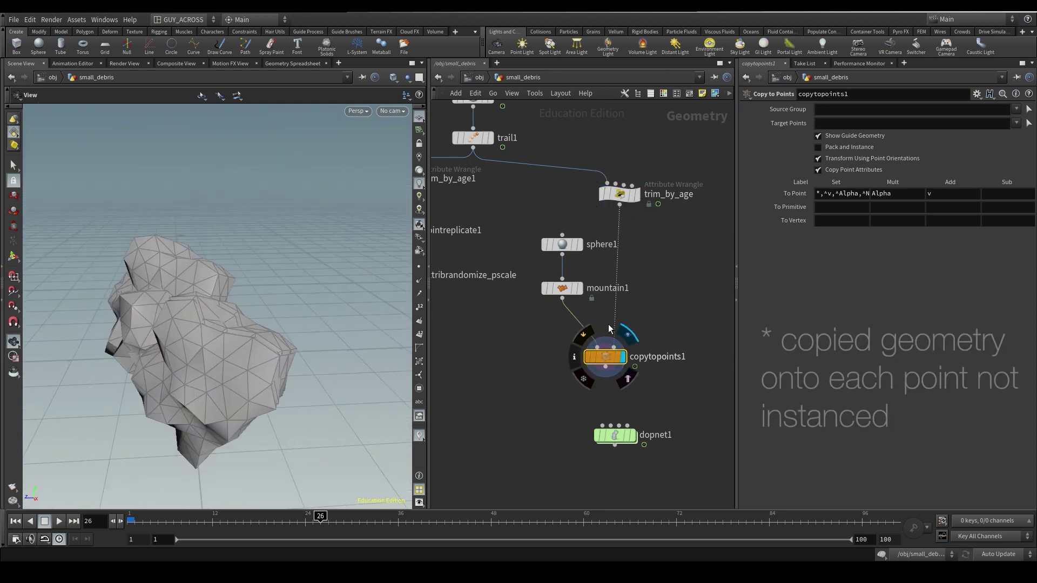
Duplicate attribrandomize_pscale and insert the copy between trim_by_age and copytopoints1's target points input.
middle_drag(581, 228, 629, 243)
click(609, 258)
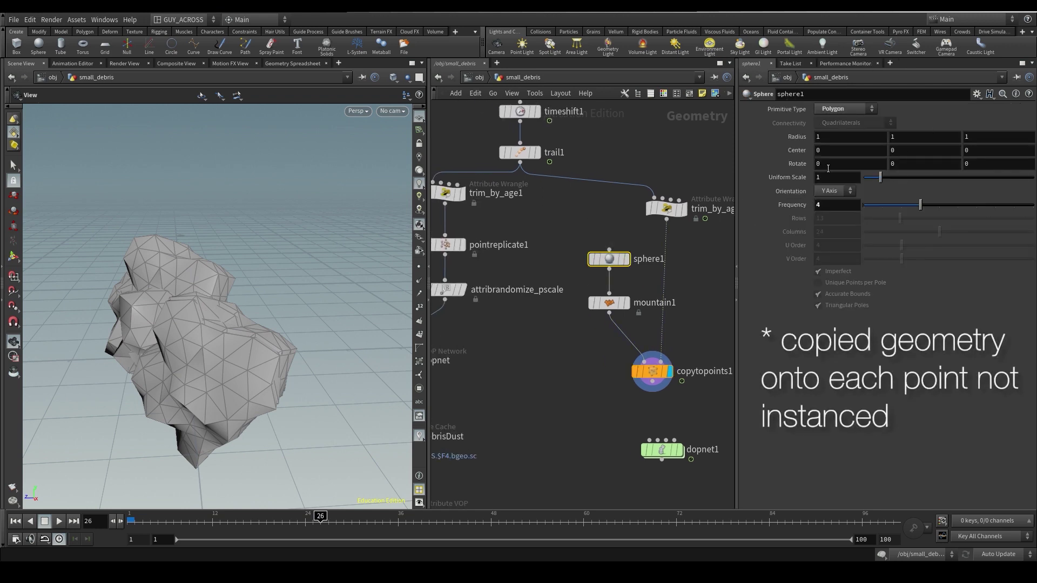
click(663, 209)
middle_drag(565, 207, 668, 176)
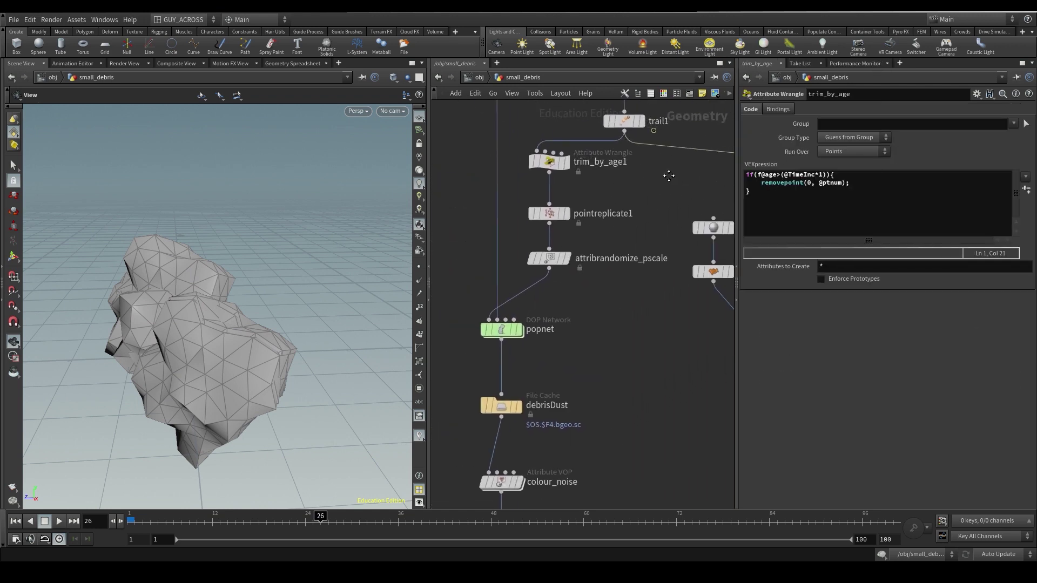
click(551, 259)
middle_drag(628, 310, 455, 298)
middle_drag(640, 256, 835, 312)
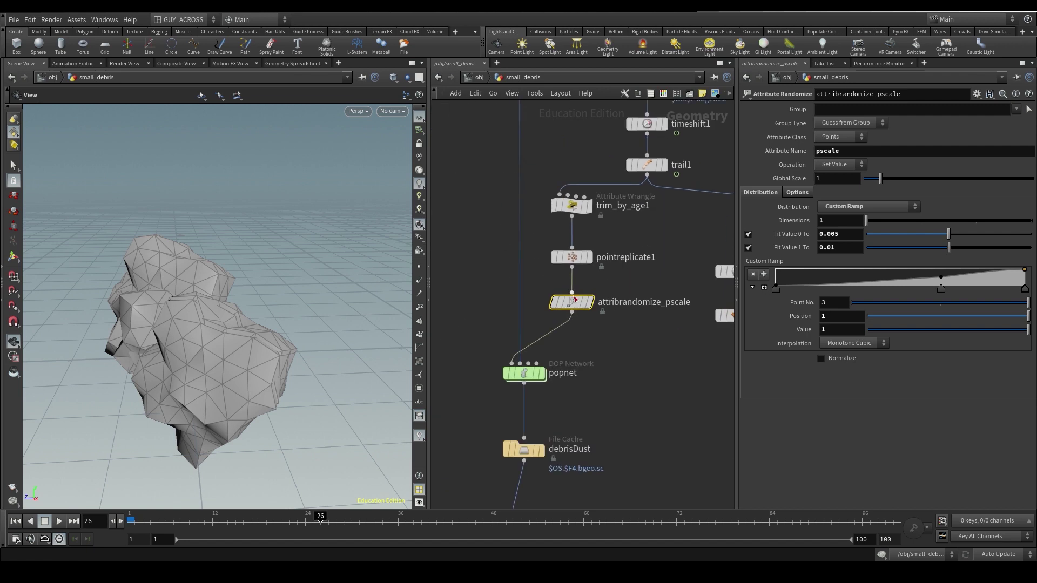
middle_drag(593, 321, 561, 307)
middle_drag(708, 208, 592, 178)
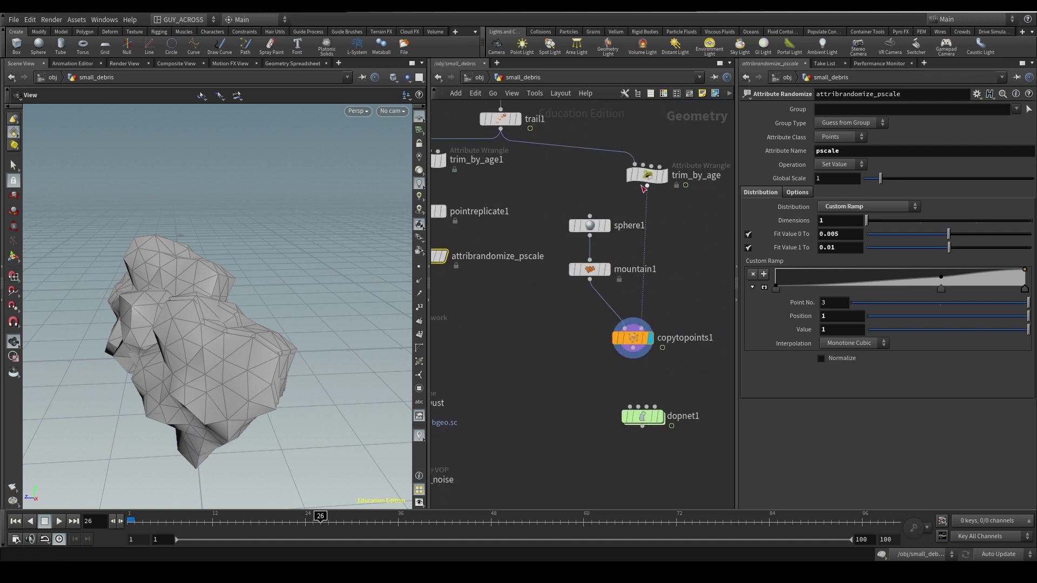
middle_drag(463, 285, 508, 295)
alt+drag(465, 265, 701, 254)
middle_drag(683, 336, 572, 321)
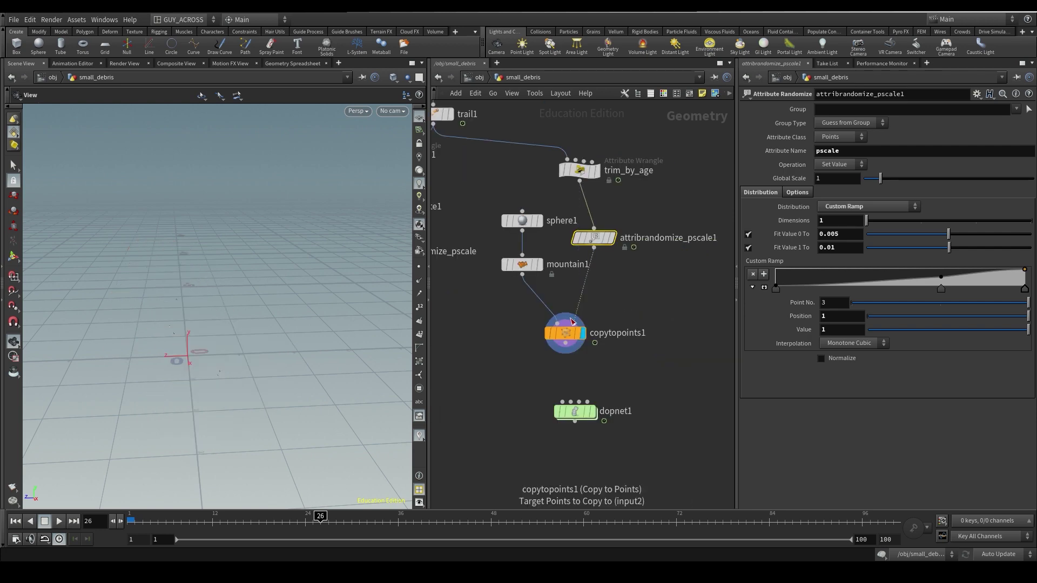
Set attribrandomize_pscale1's fit range to 0.05 for value 0 and 0.2 for value 1, with the viewport's wireframe shading toggled.
mouse_move(177, 364)
right_down()
mouse_move(289, 361)
mouse_move(289, 352)
mouse_move(249, 355)
right_up()
key(shift+w)
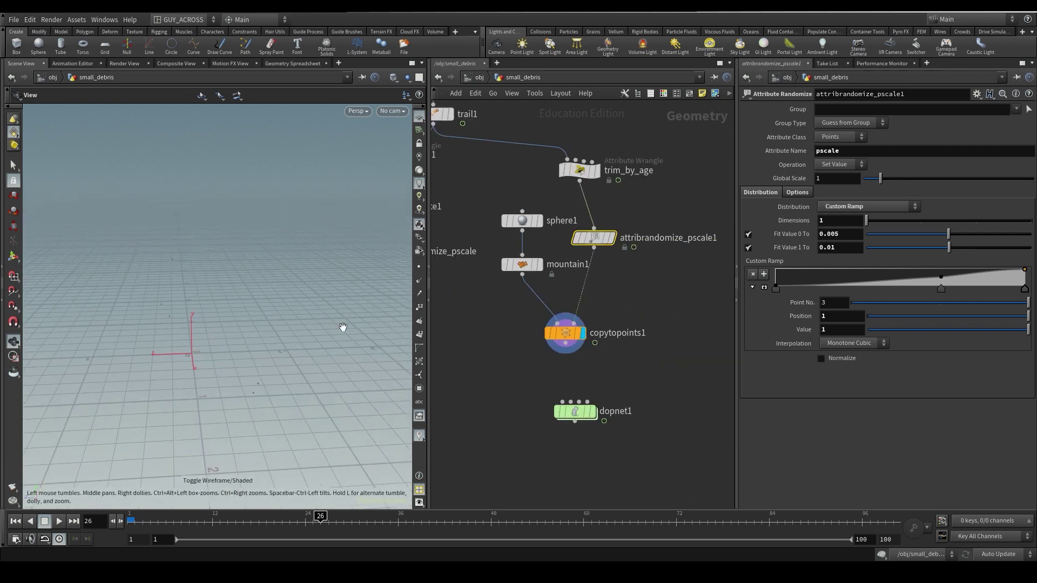
double_click(826, 248)
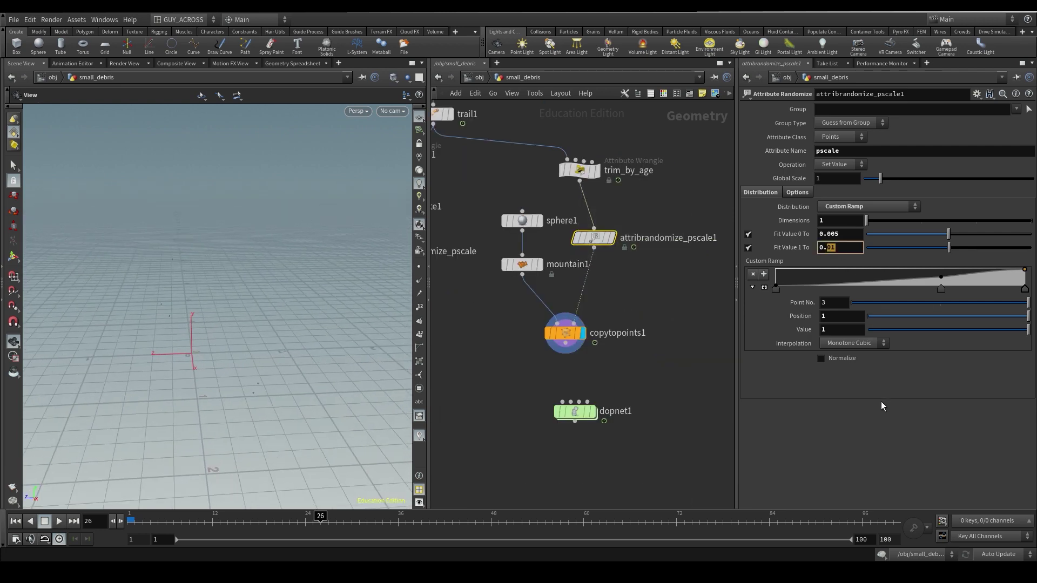
text(2)
key(Return)
click(832, 233)
key(BackSpace)
key(Return)
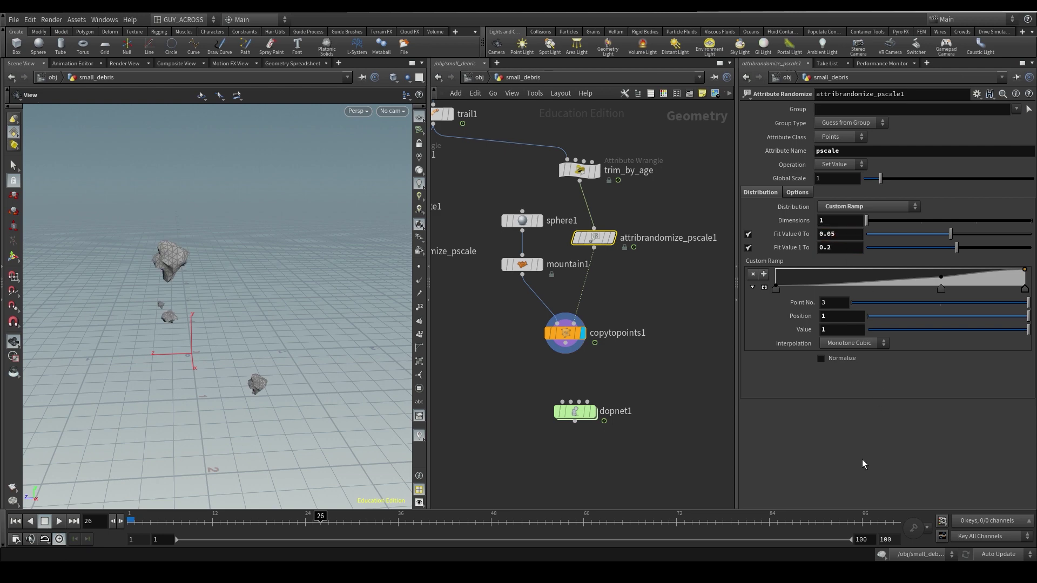
Scrub the timeline to frame 17 and inspect the size variation of the copied rocks.
drag(139, 530, 251, 518)
drag(253, 276, 213, 279)
drag(279, 333, 252, 298)
right_drag(253, 297, 314, 286)
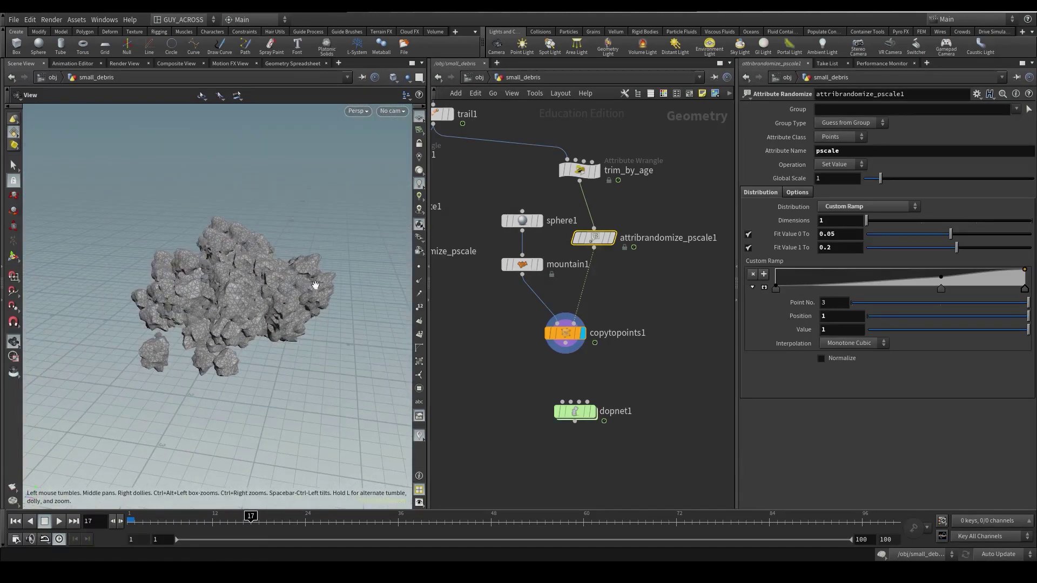
Move sphere1 and mountain1 away from the point branch and align attribrandomize_pscale1 beneath trim_by_age.
drag(500, 191, 521, 276)
drag(524, 264, 491, 262)
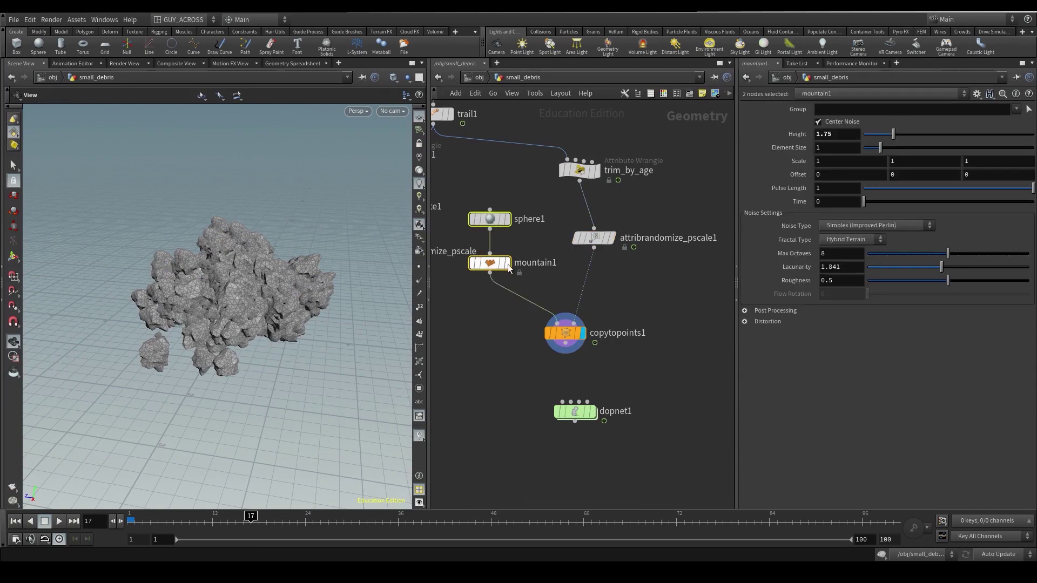
drag(618, 217, 580, 246)
drag(594, 237, 580, 225)
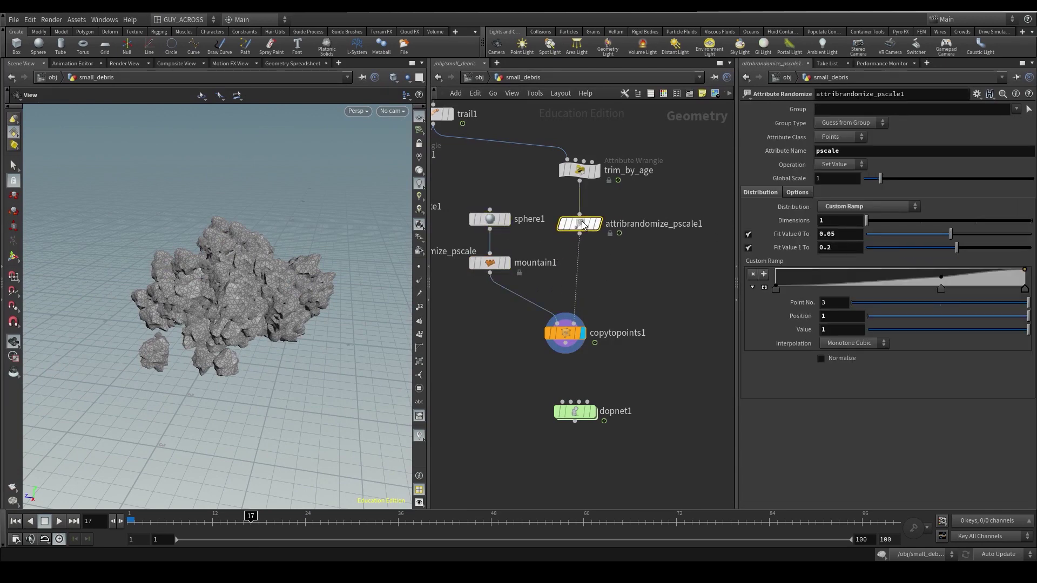
Insert an Attribute Randomize node between attribrandomize_pscale1 and copytopoints1, and rename it attribrandomize_N.
click(568, 334)
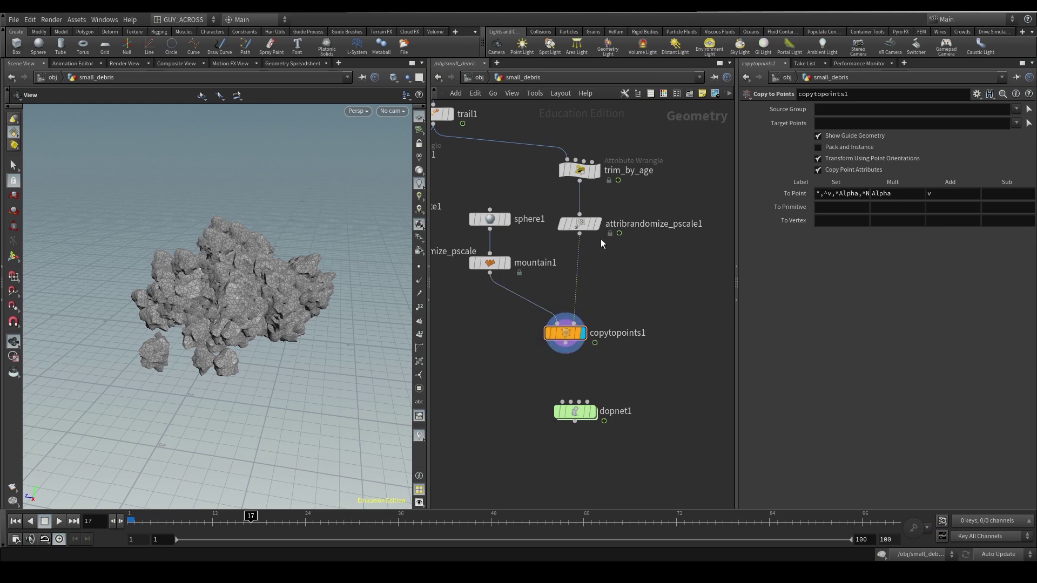
key(Tab)
text(attra)
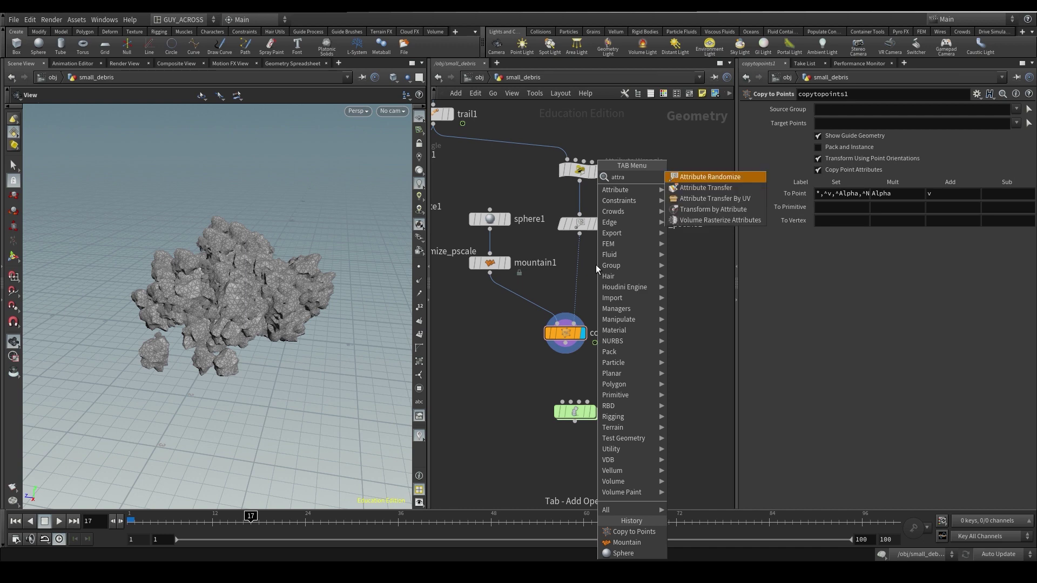
key(Return)
drag(583, 268, 585, 269)
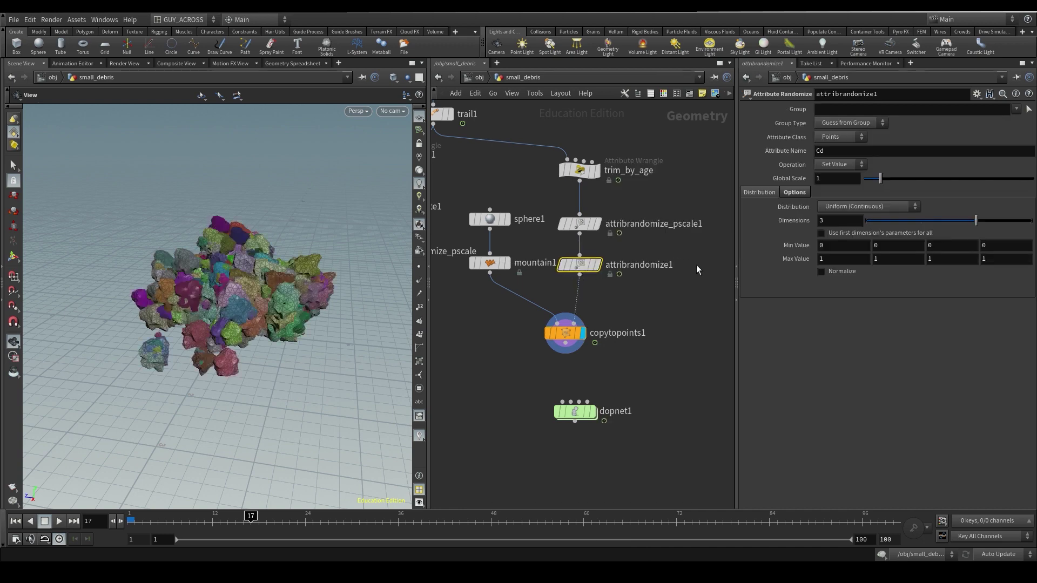
click(666, 268)
text(_N)
key(Return)
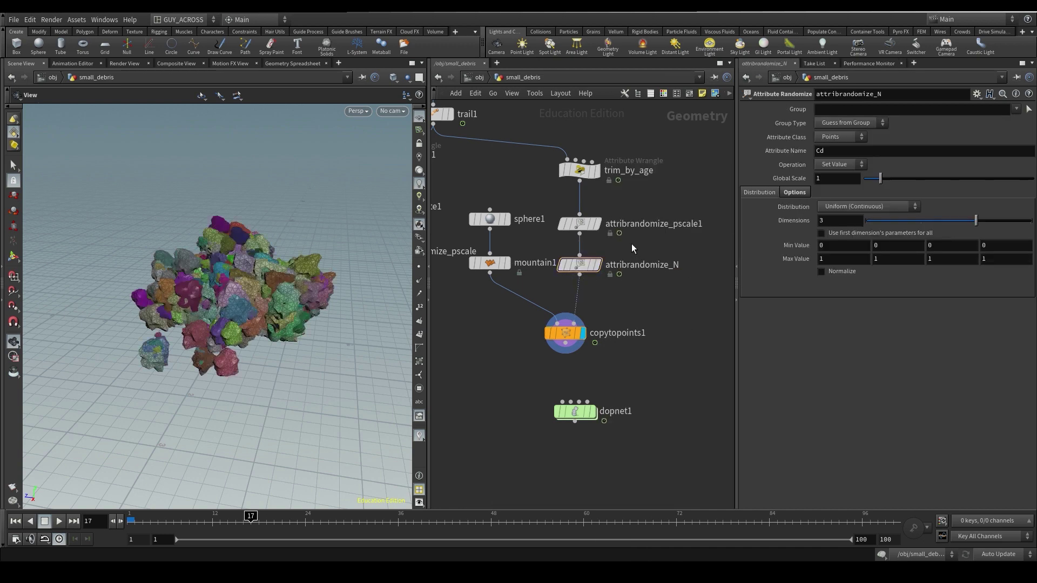
Set attribrandomize_N's attribute name to N and its distribution to Inside Sphere.
double_click(843, 150)
text(N)
key(Return)
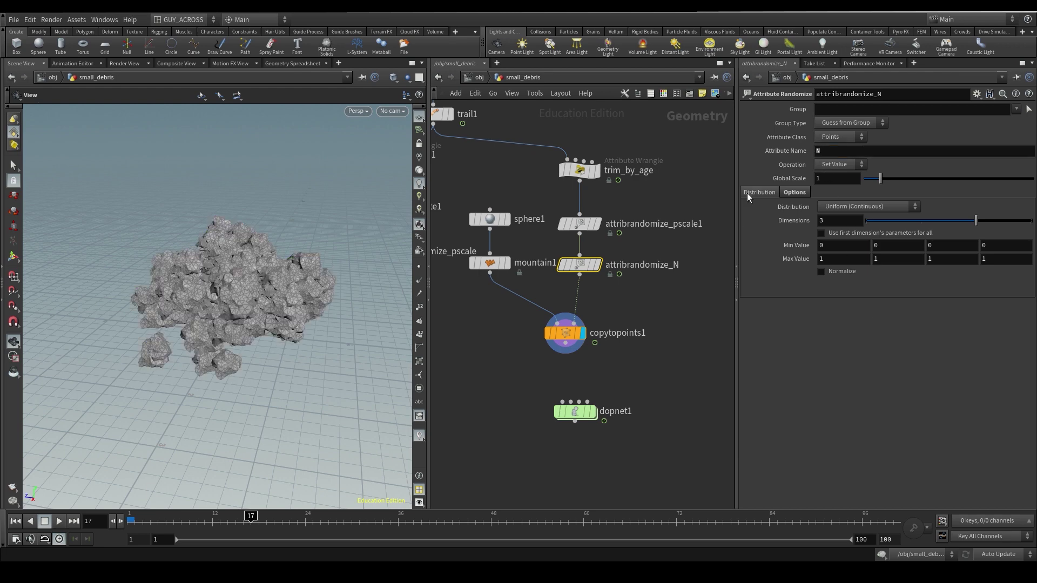
click(846, 207)
click(844, 273)
click(563, 267)
click(563, 264)
drag(581, 265, 581, 275)
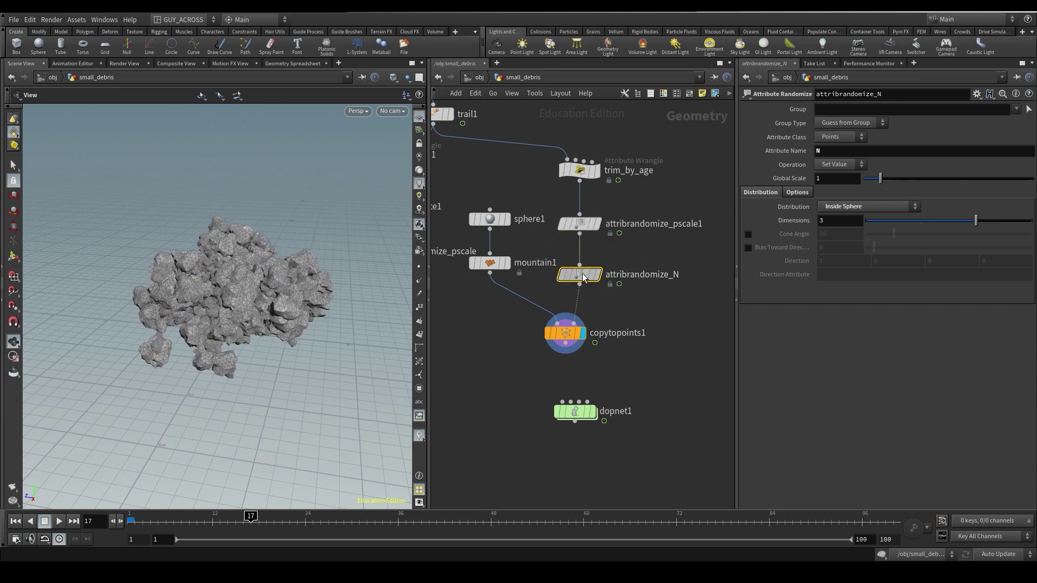
Set attribrandomize_N's global seed to $F and scrub the timeline to frame 18 to check the rock orientations.
click(795, 194)
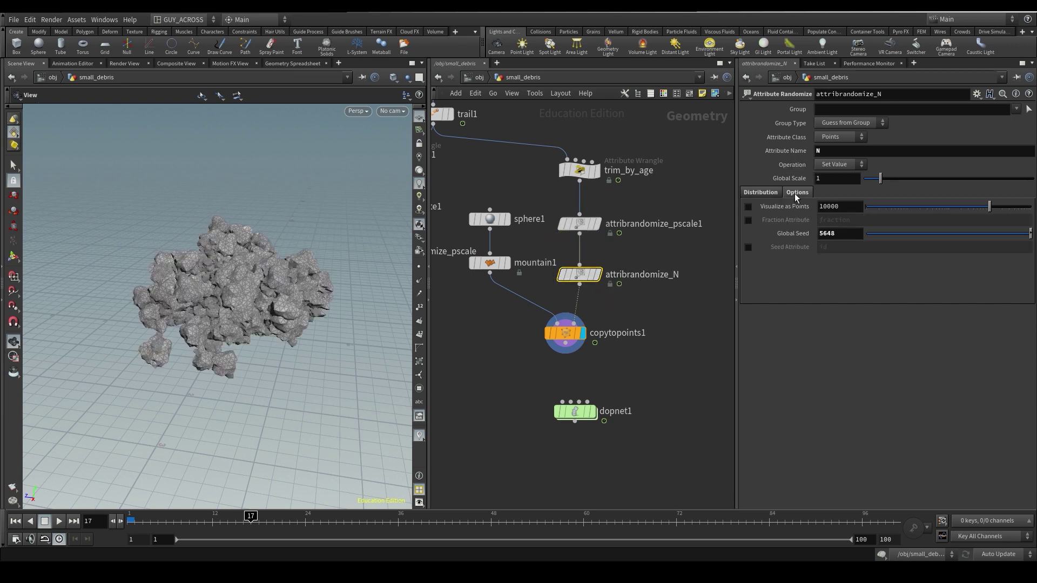
click(855, 234)
text(5648)
key(Return)
text($F)
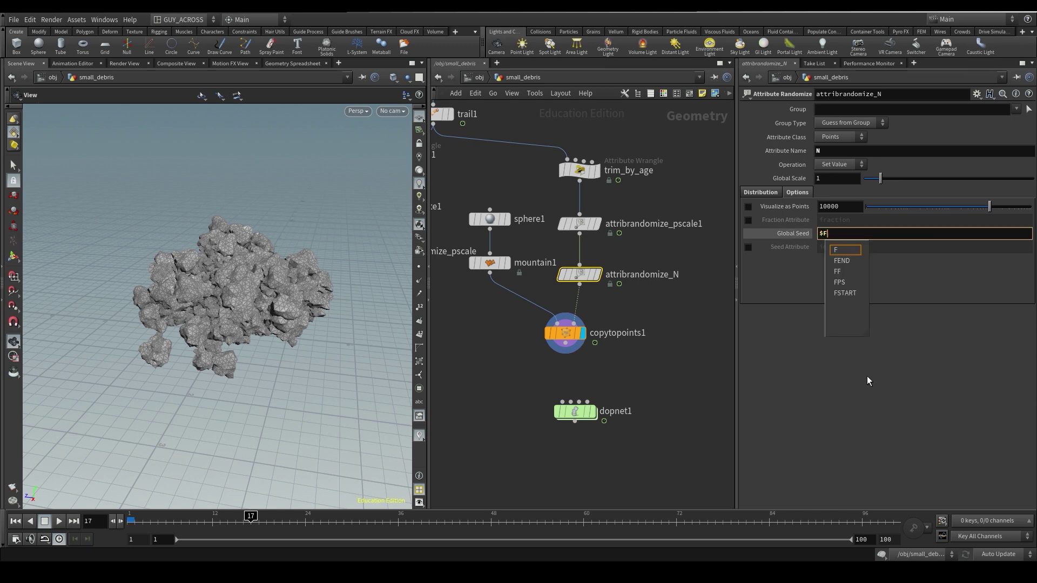
key(Return)
drag(149, 523, 258, 522)
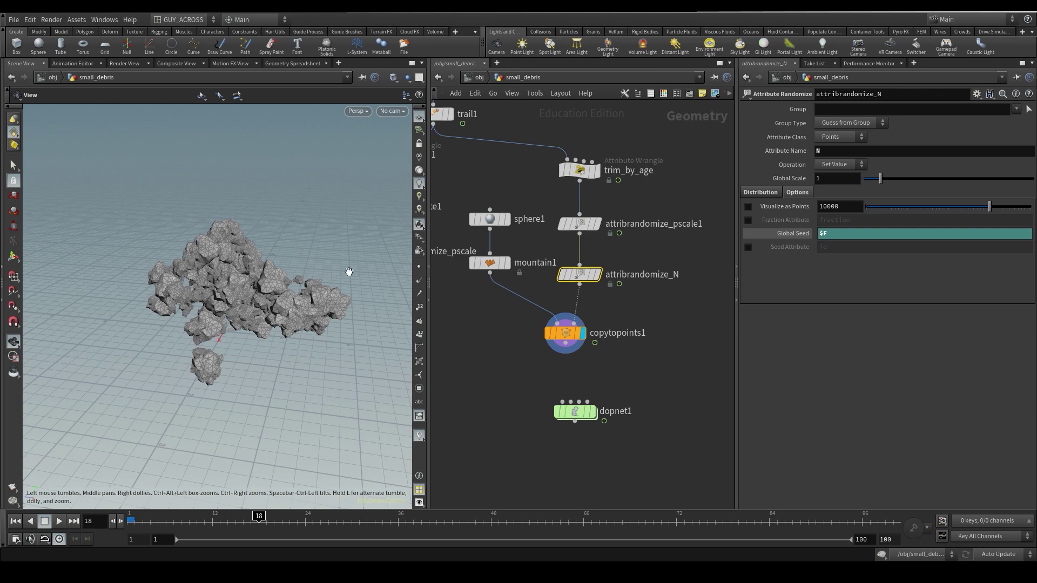
Move copytopoints1 and dopnet1 further down the network to make room above them.
drag(581, 336, 584, 334)
middle_drag(610, 346, 626, 270)
drag(638, 291, 571, 354)
drag(589, 337, 584, 397)
drag(585, 257, 584, 268)
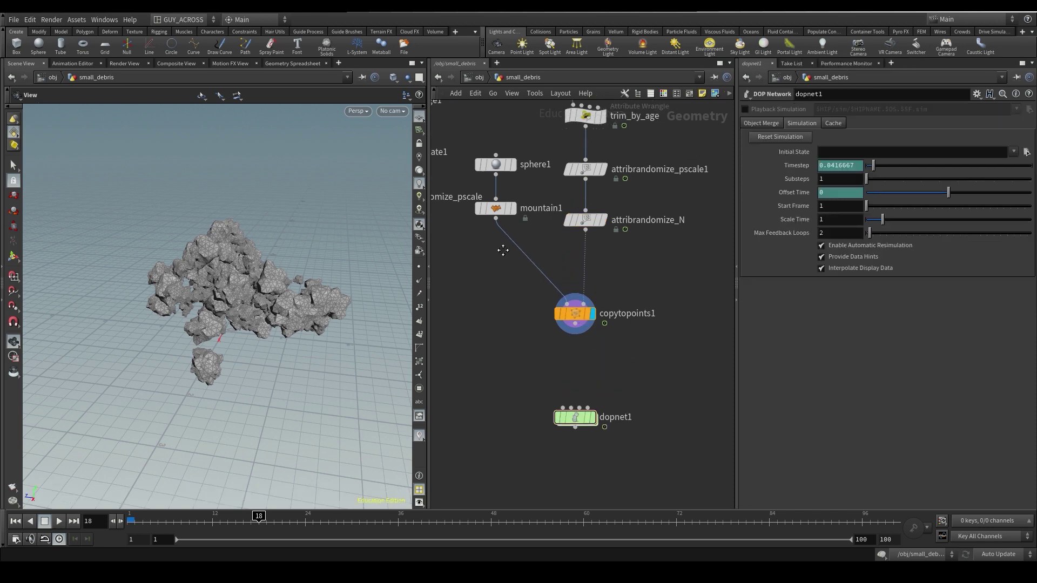
Insert an Assemble node between mountain1 and copytopoints1.
key(Tab)
text(assem)
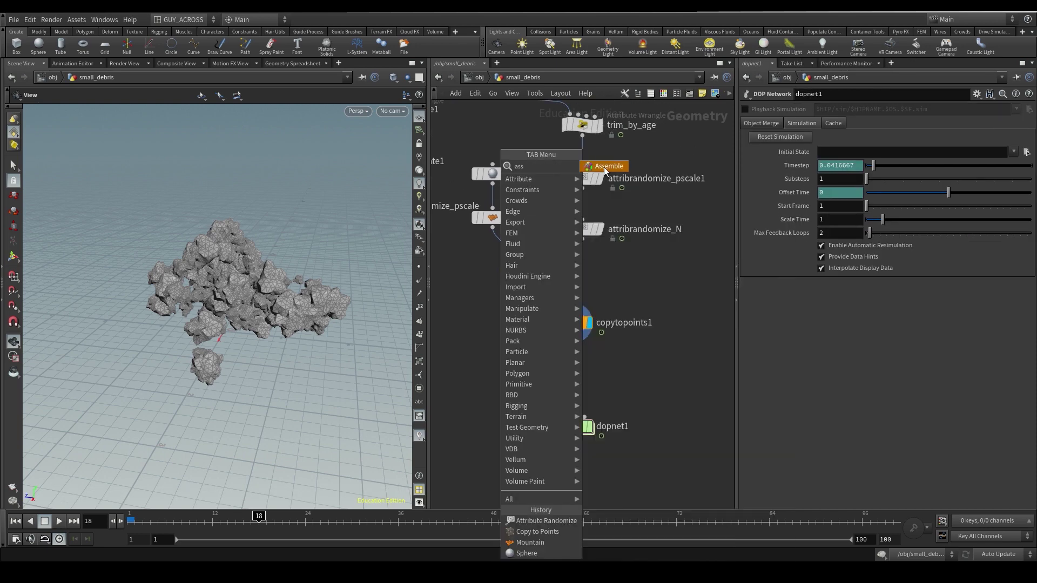
click(603, 167)
click(516, 263)
mouse_move(516, 263)
mouse_down()
mouse_move(527, 253)
mouse_move(498, 269)
mouse_up()
Display assemble1, enable Create Packed Geometry on it, and return the display to copytopoints1.
click(512, 268)
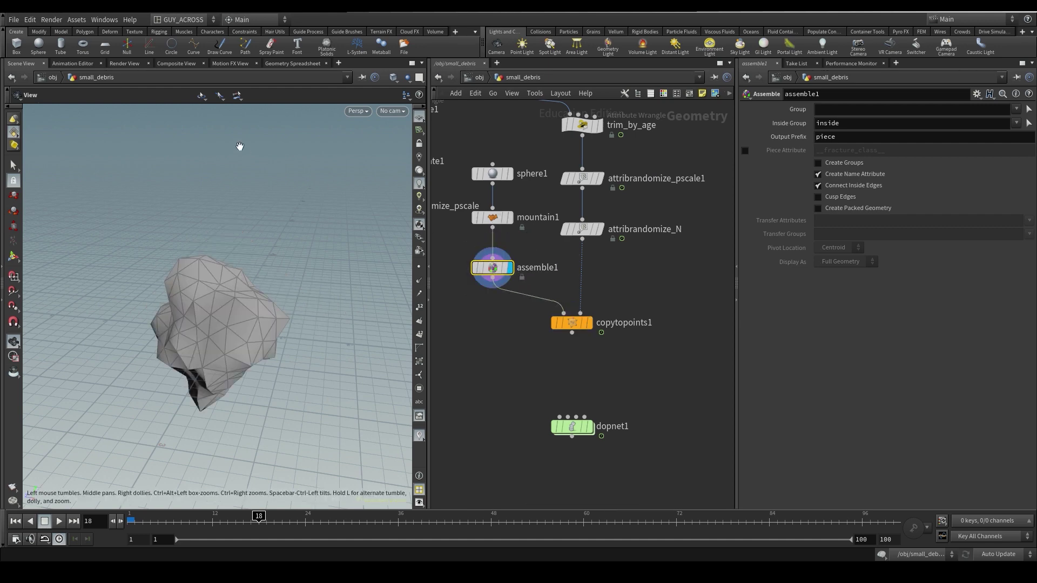
click(831, 205)
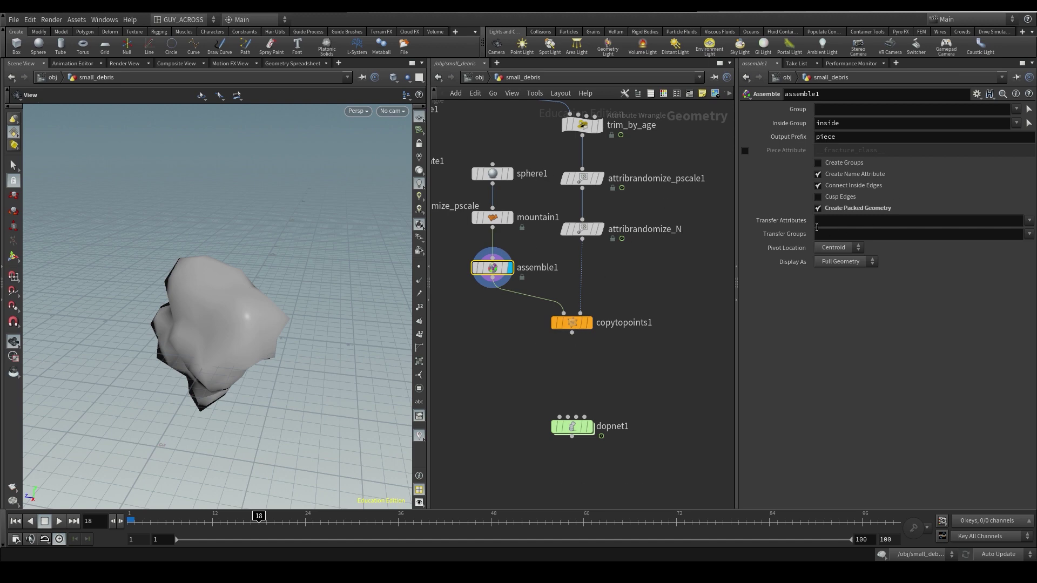
click(584, 323)
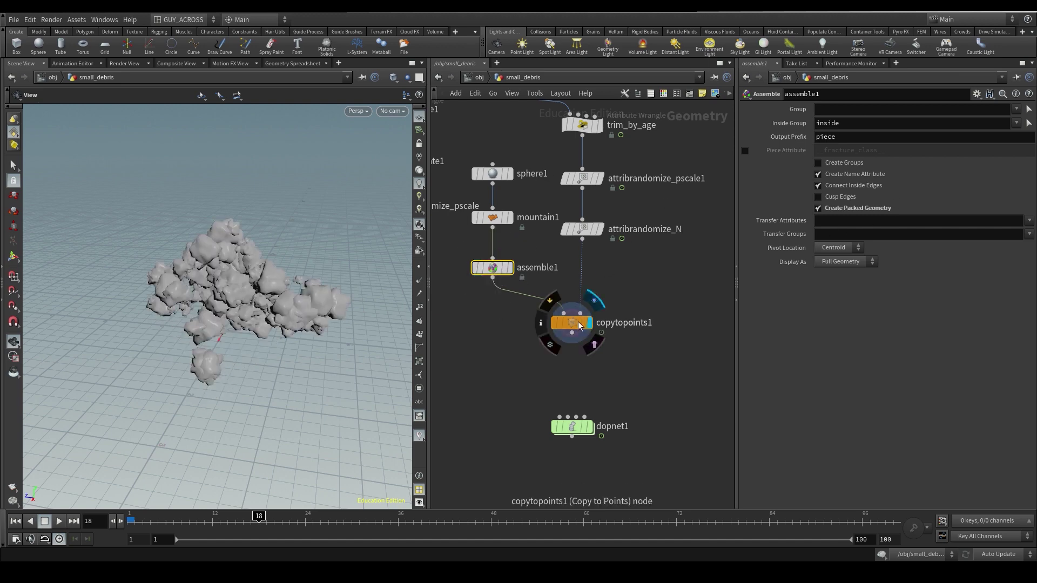
Compare copytopoints1's point count and memory use with assemble1 active and bypassed, leaving assemble1 active.
middle_click(584, 323)
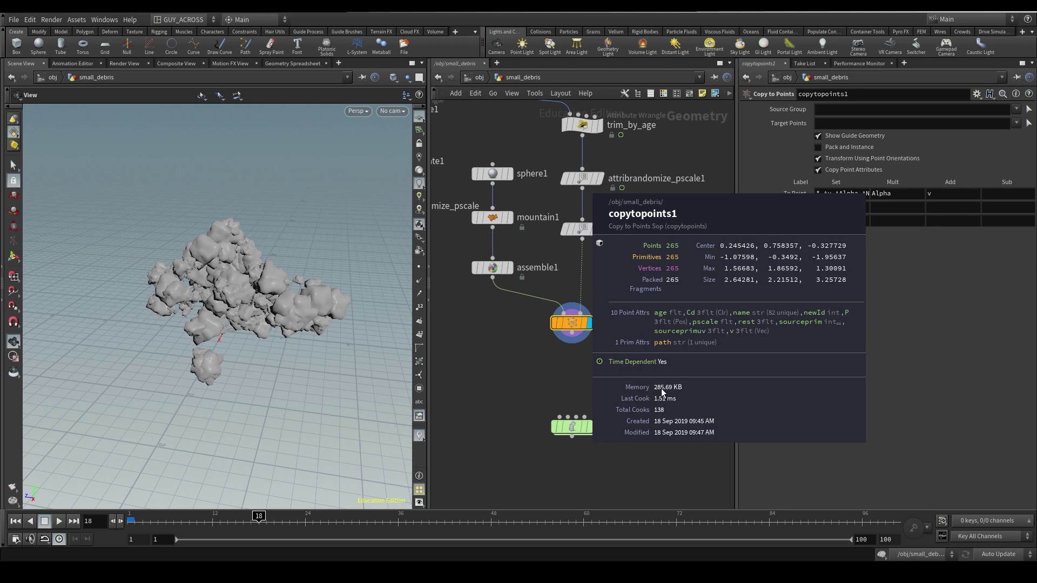
click(475, 268)
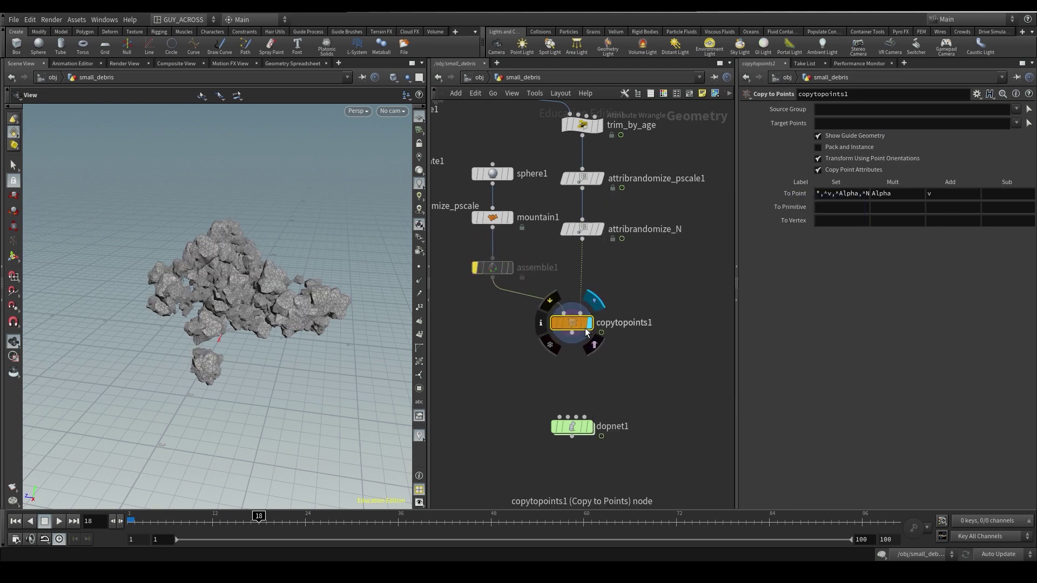
middle_click(572, 323)
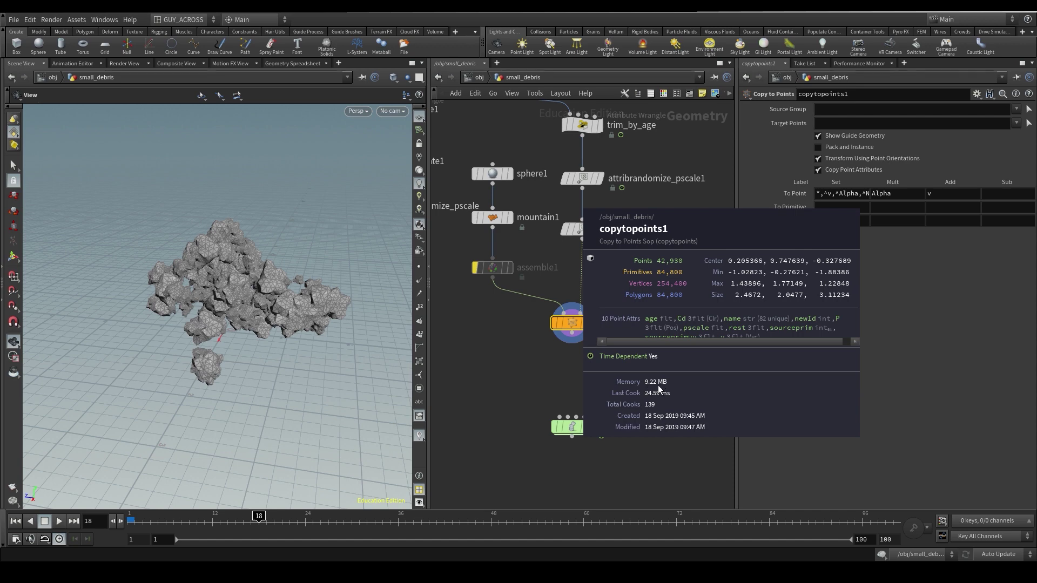
click(476, 268)
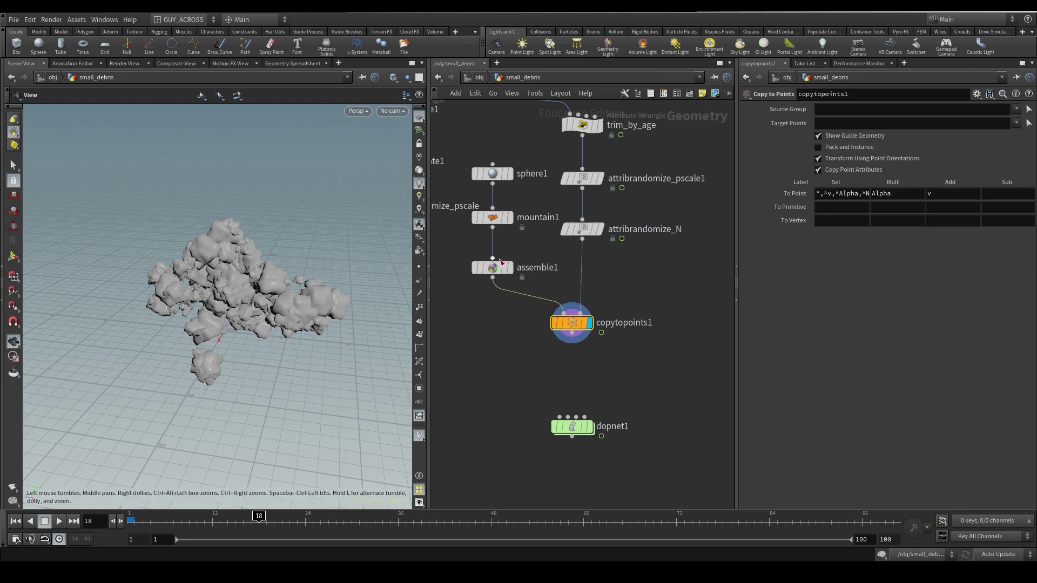
Set assemble1's output prefix to rockDebris.
click(492, 268)
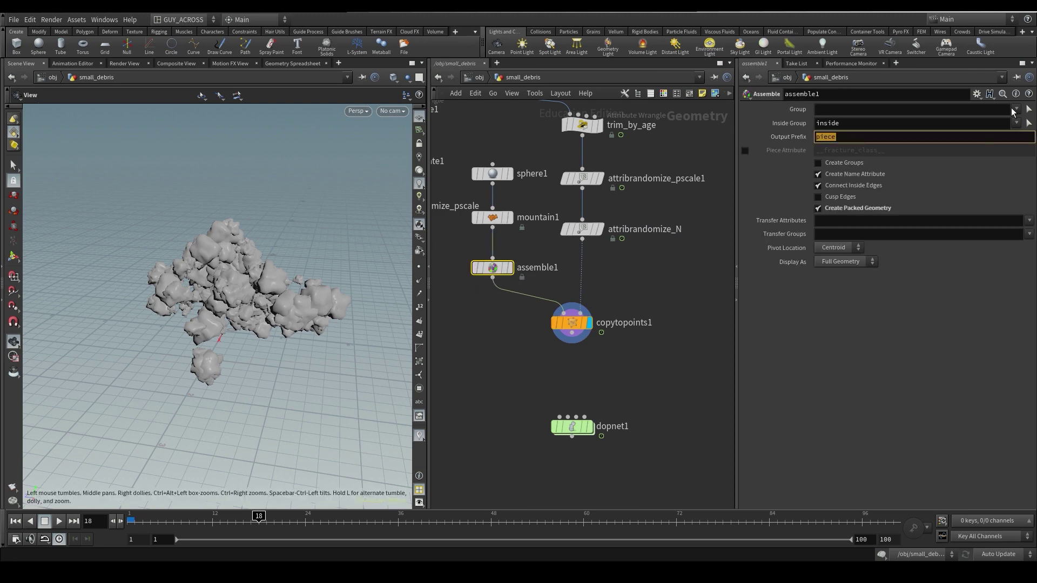
text(rockDebris)
key(Return)
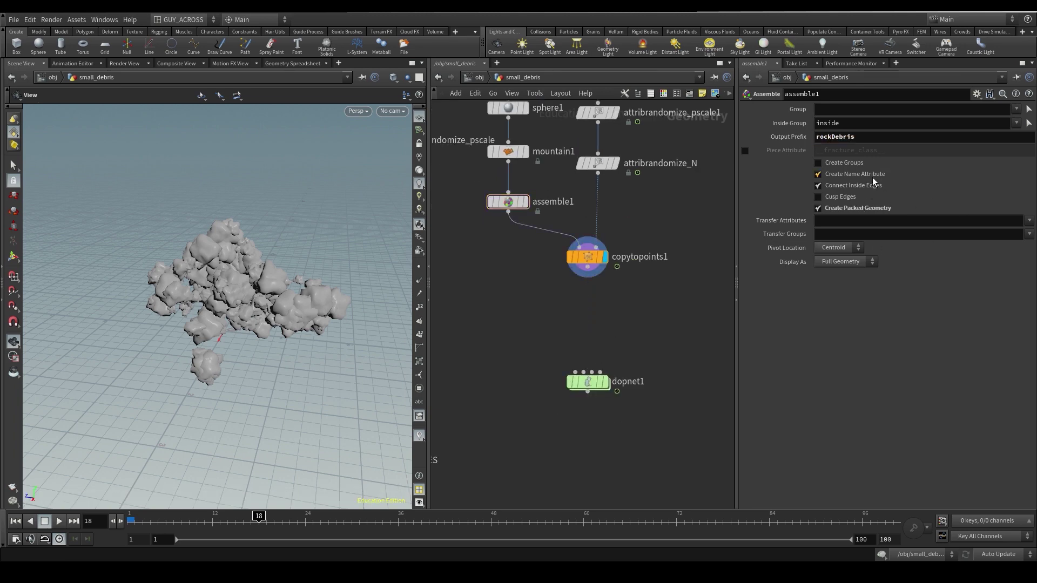
Add a Group node between copytopoints1 and dopnet1, with copytopoints1 connected to its first input.
click(588, 382)
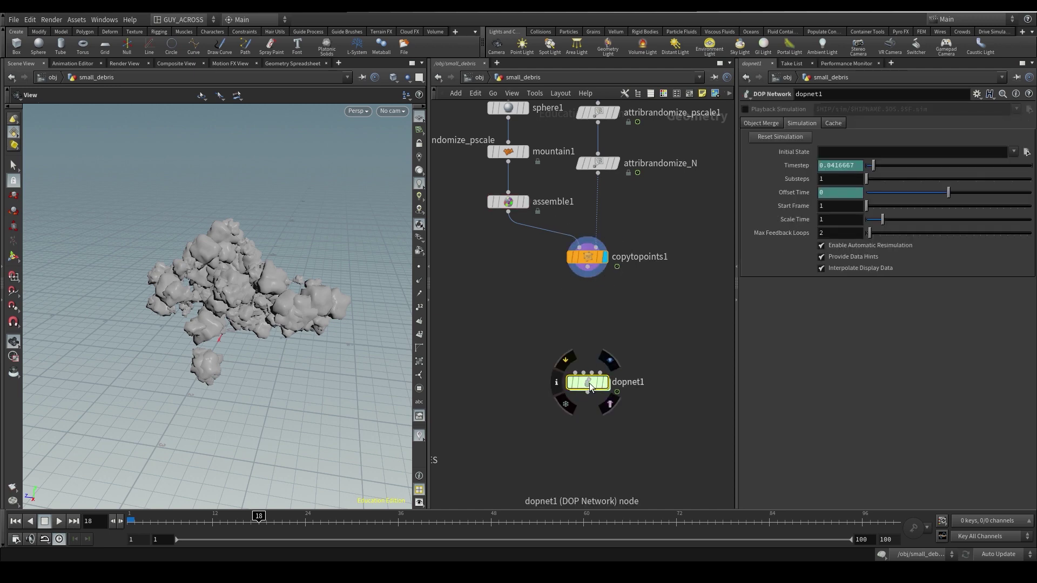
middle_drag(535, 259, 523, 302)
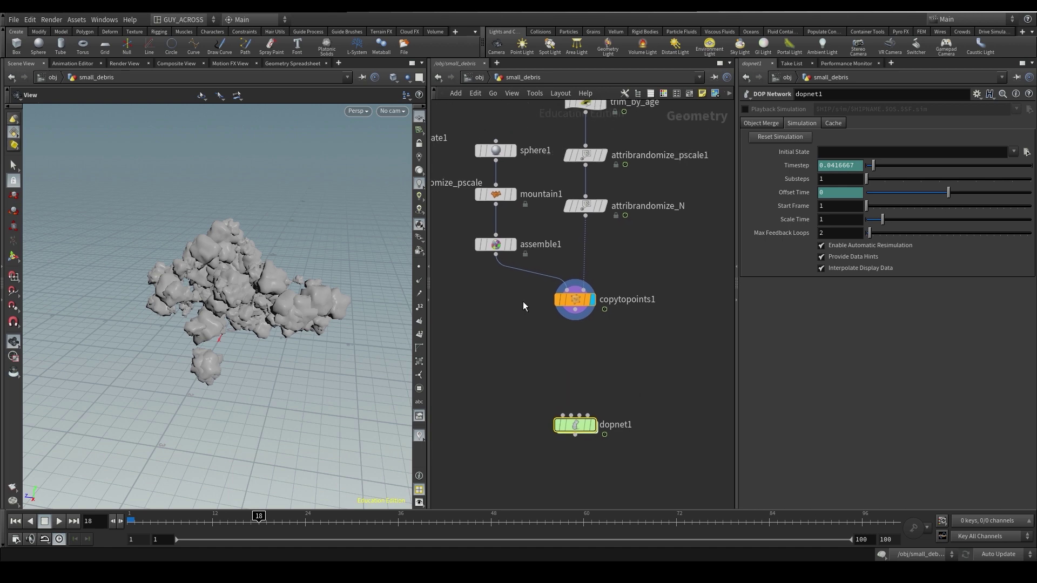
key(Tab)
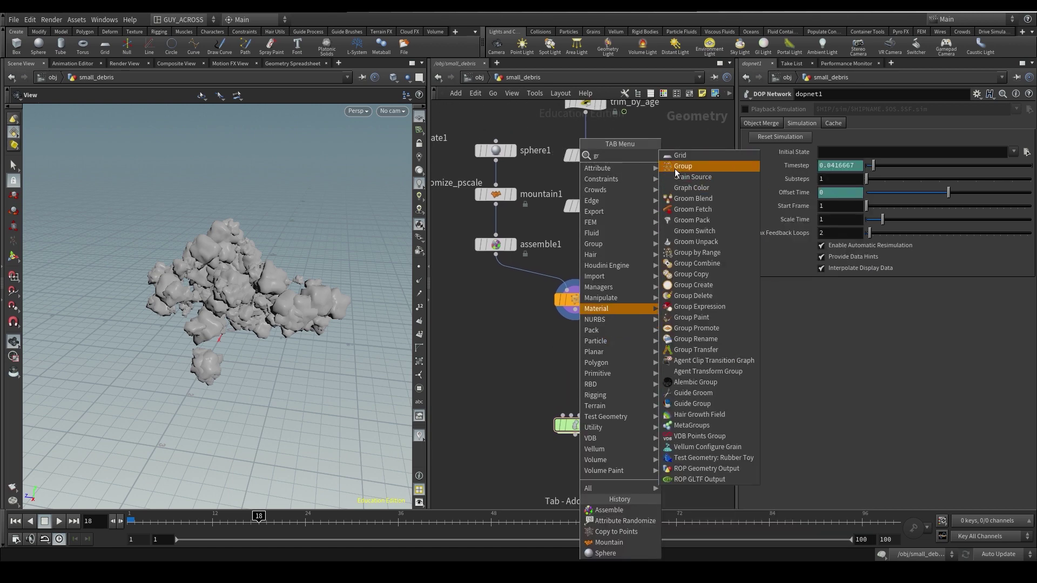
click(675, 168)
click(577, 346)
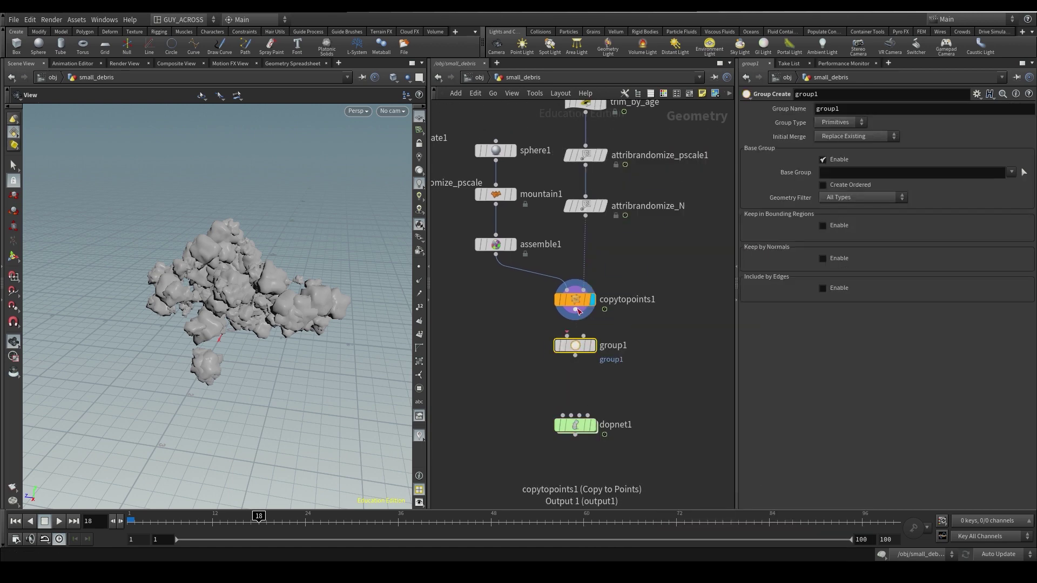
Rename the new group node to export.
double_click(607, 348)
text(expos)
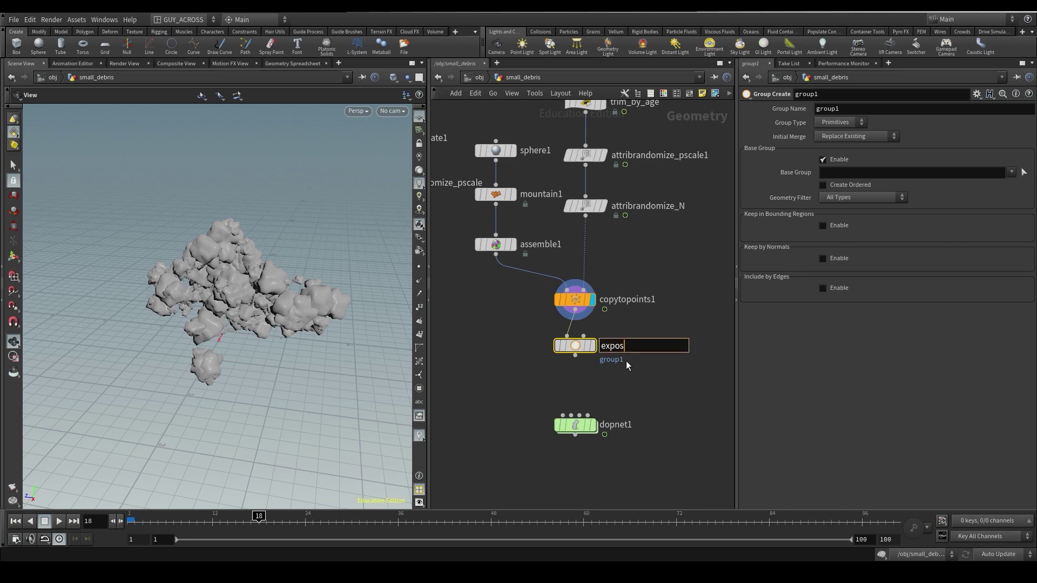
key(BackSpace)
text(rt)
key(Return)
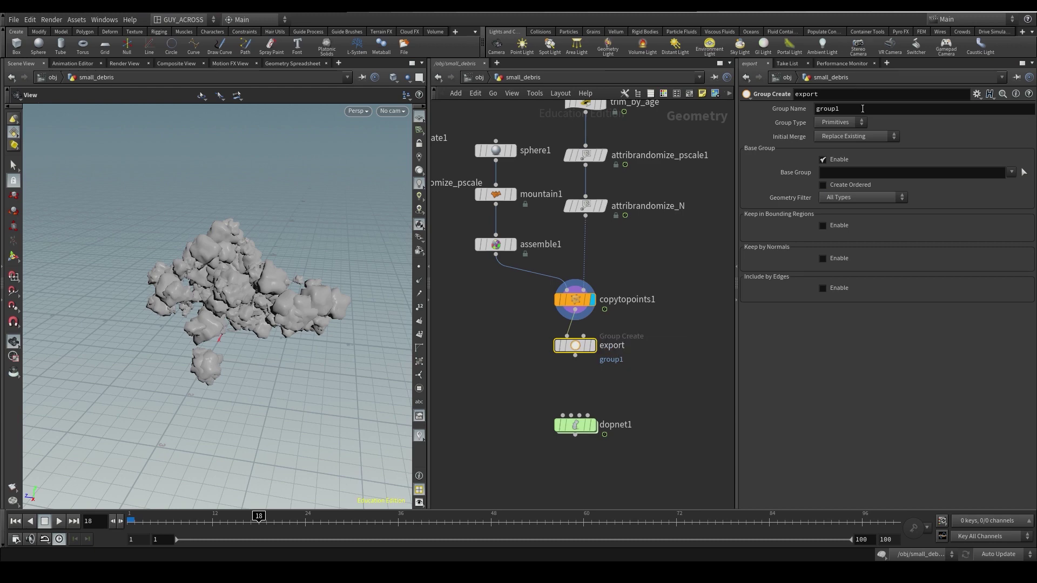
Set the export node's group type to Points and its group name to $OS, and display the node.
click(837, 123)
click(836, 143)
drag(845, 111, 745, 115)
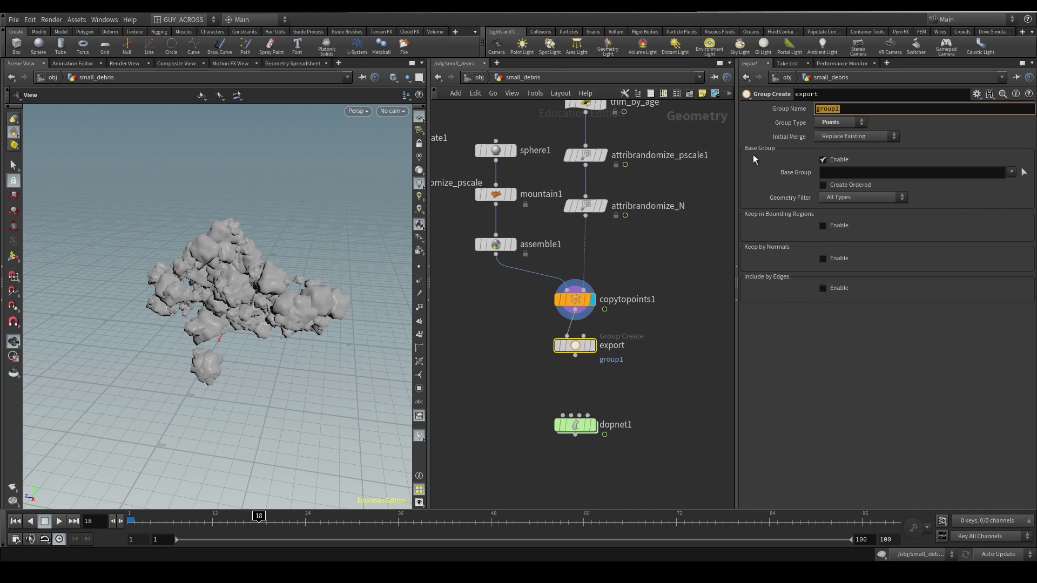
text($OS)
key(Return)
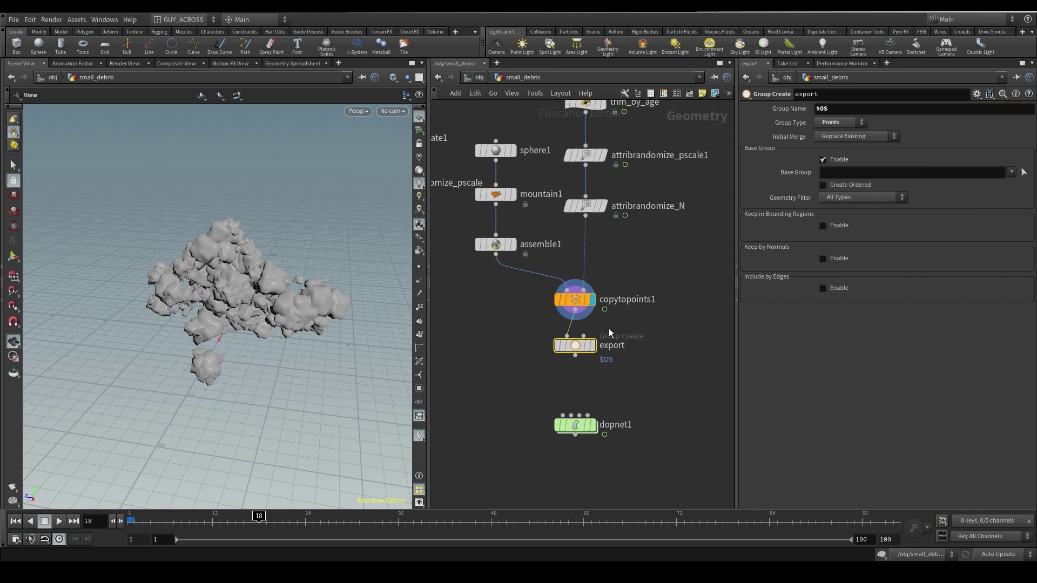
double_click(599, 345)
click(592, 345)
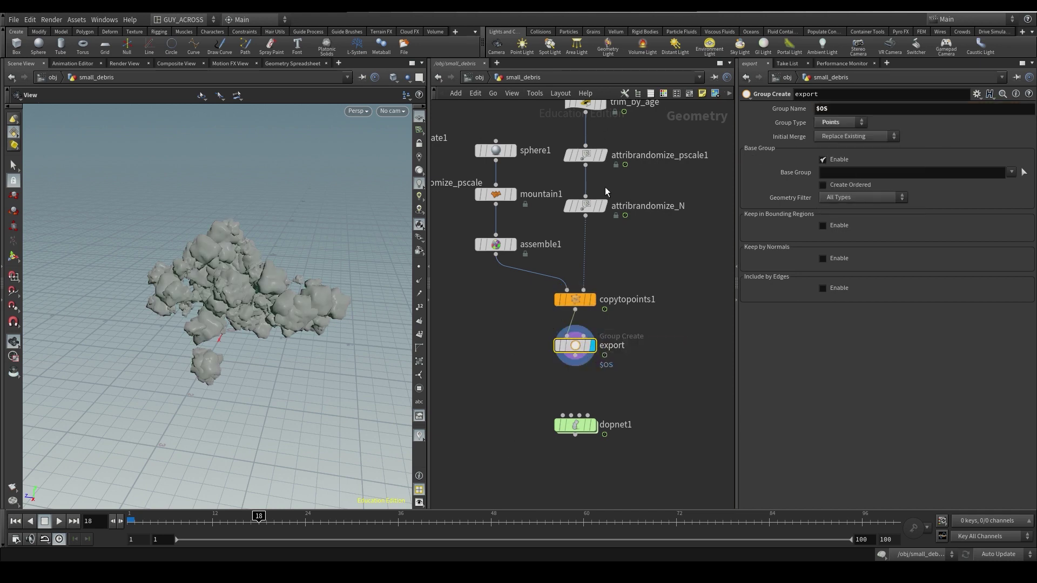
Connect export to dopnet1's first input and go inside the DOP network.
middle_drag(575, 445, 567, 337)
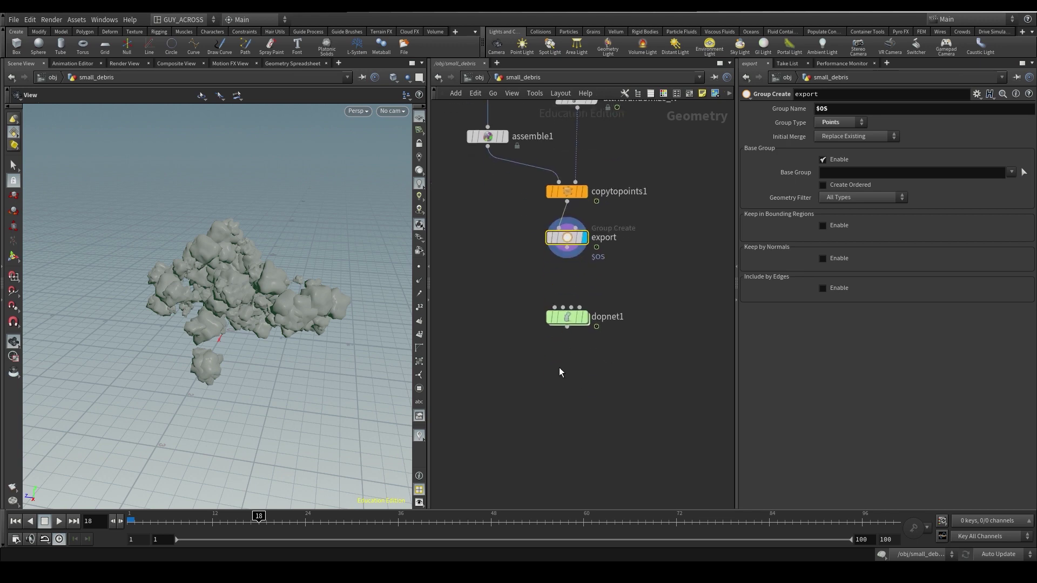
middle_drag(572, 379, 566, 390)
middle_drag(626, 286, 624, 311)
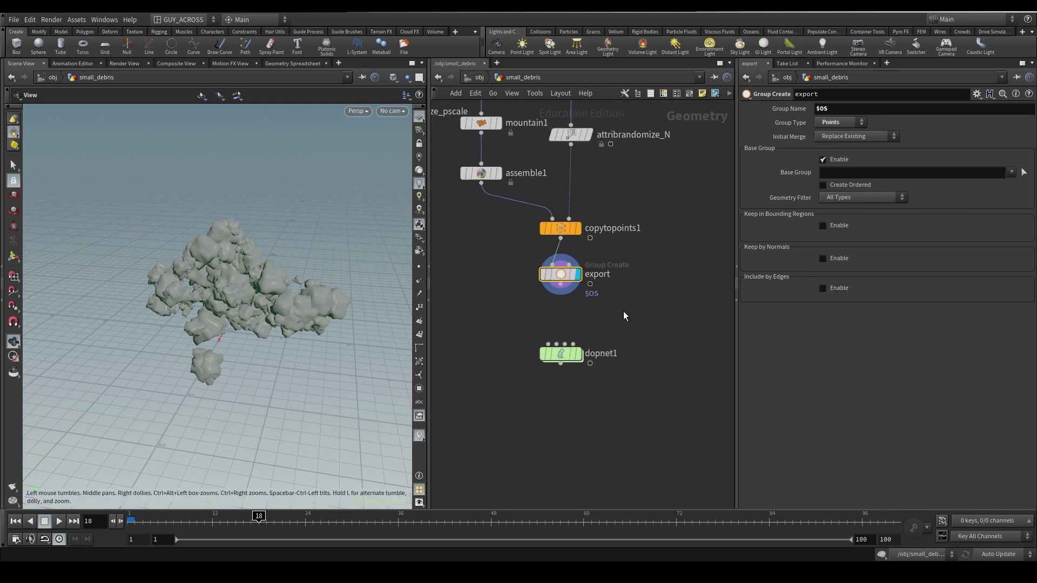
drag(561, 285, 548, 344)
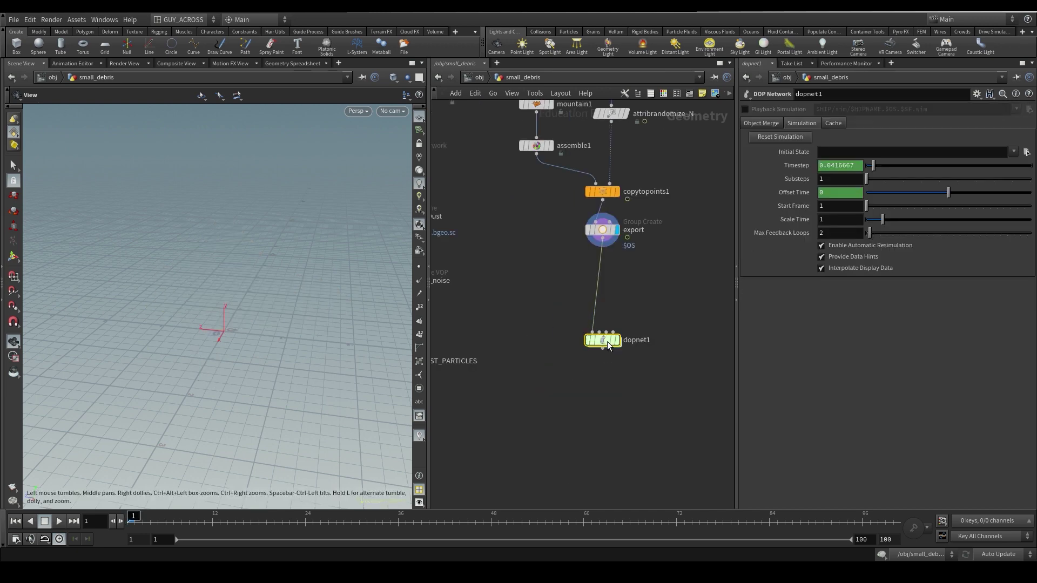
double_click(607, 341)
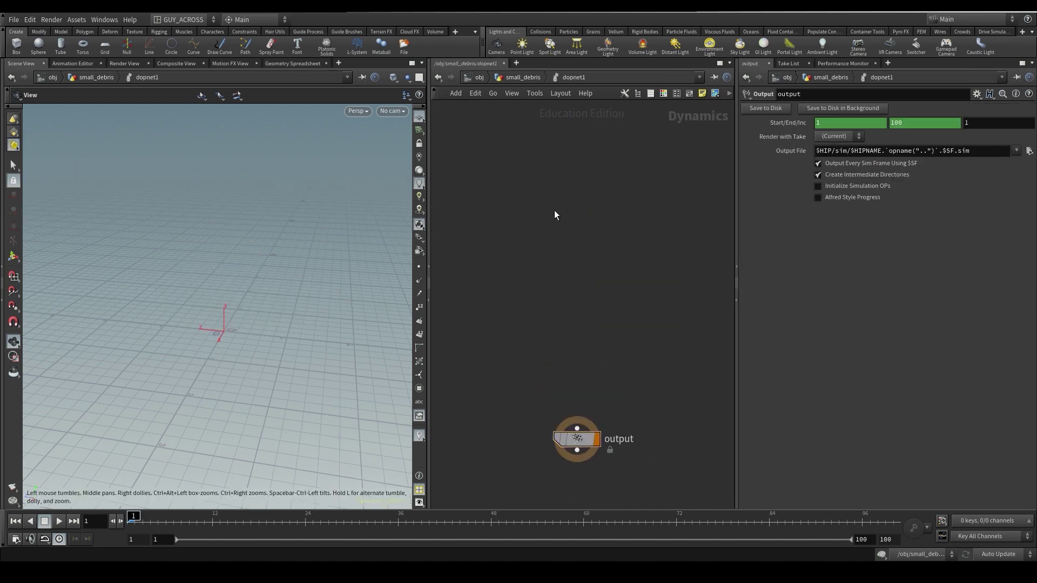
Add an RBD Packed Object node and a Rigid Body Solver node below it in the DOP network.
click(543, 293)
drag(543, 293, 510, 224)
key(Tab)
text(rig)
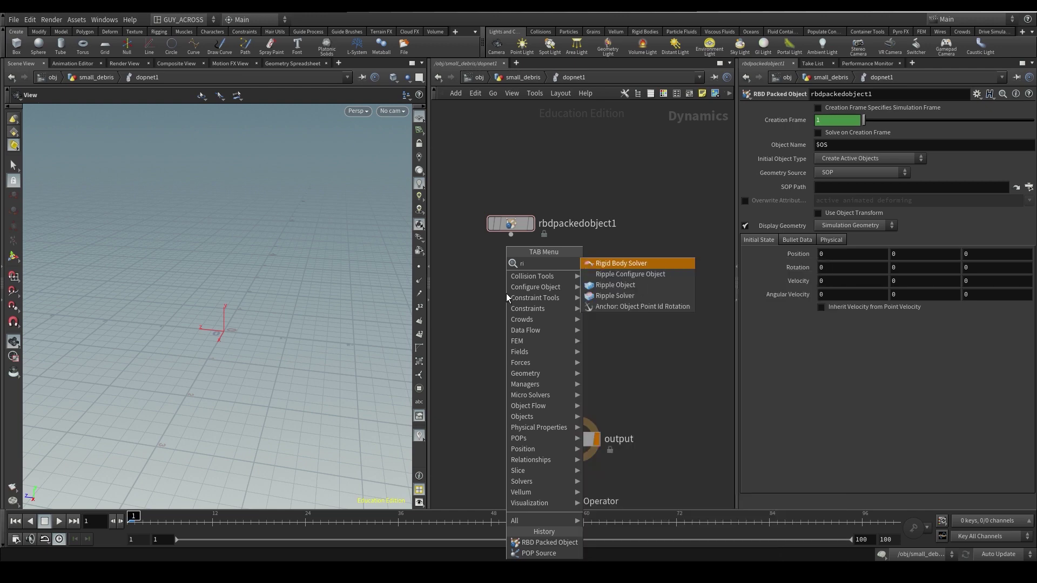
key(Return)
click(507, 293)
Add a Gravity Force node above output and wire it into output.
key(Tab)
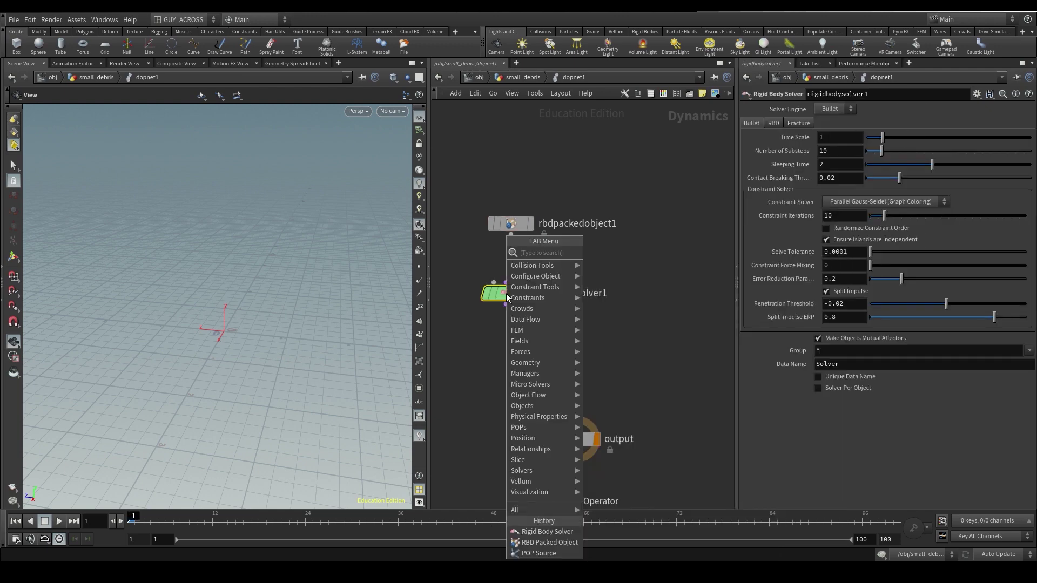
text(gra)
key(Return)
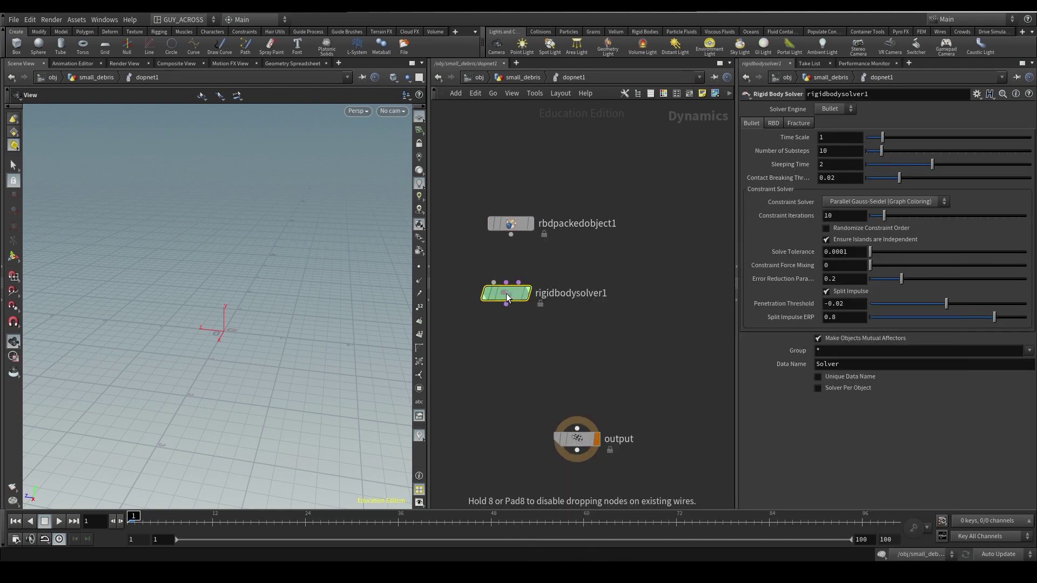
click(579, 359)
click(577, 371)
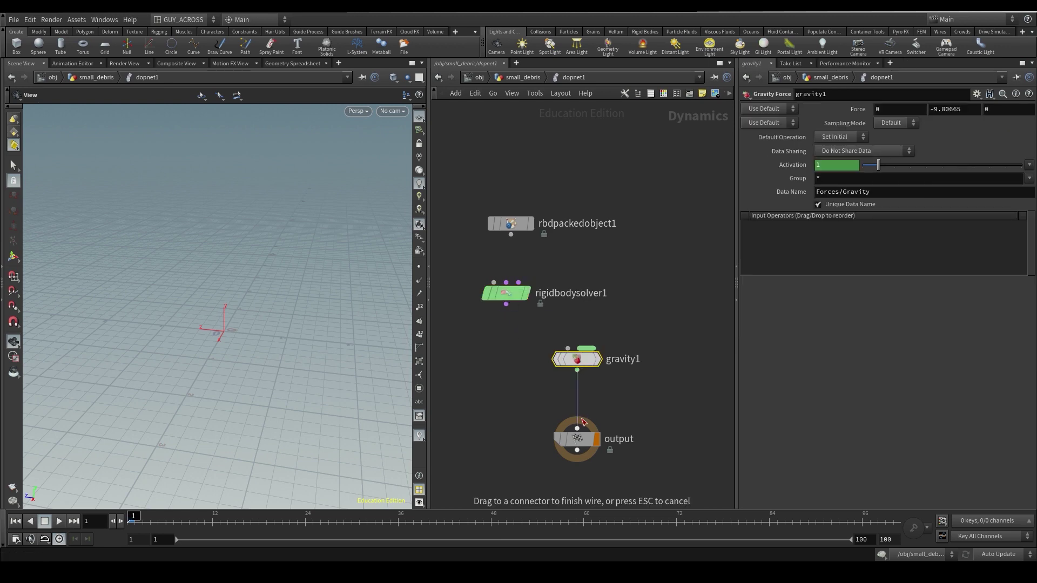
click(577, 428)
Connect rigidbodysolver1 to gravity1's first input and rbdpackedobject1 to the solver's first input.
drag(508, 294, 567, 348)
click(511, 234)
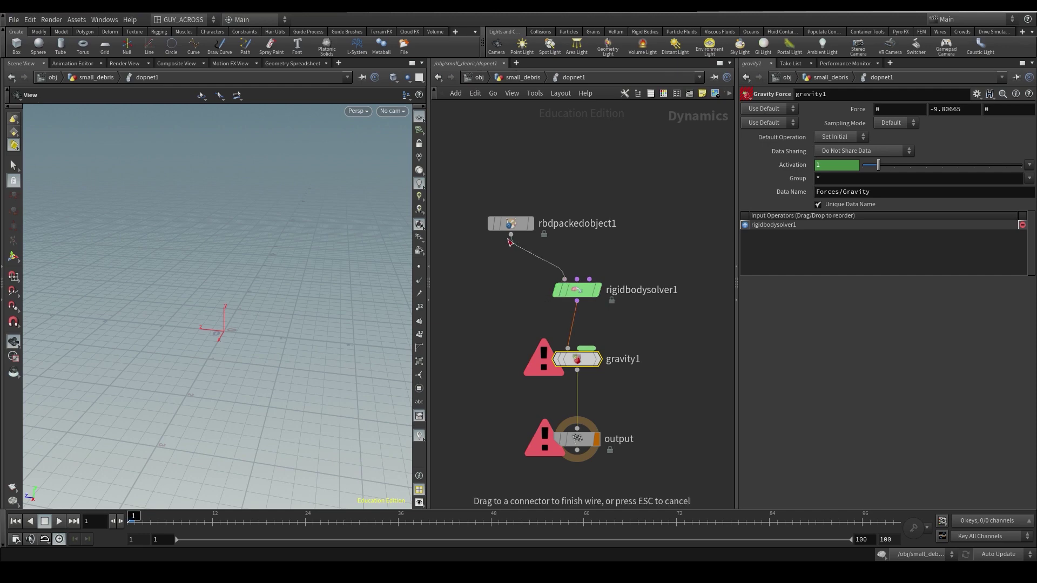
click(564, 279)
middle_drag(646, 245, 632, 332)
Inspect rbdpackedobject1's simulation data in the Geometry Spreadsheet, widening the object tree.
click(498, 311)
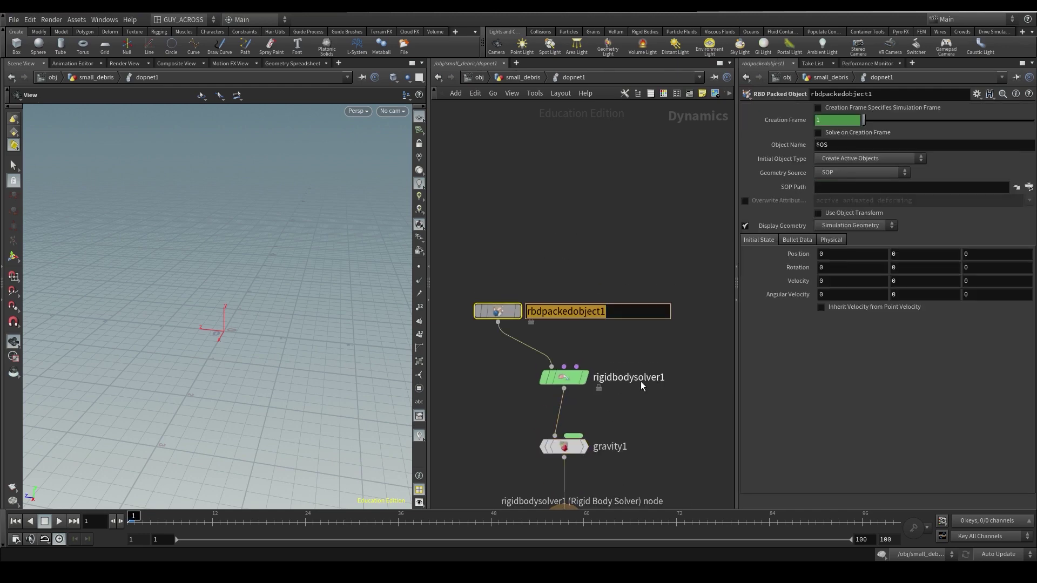
drag(568, 268, 478, 321)
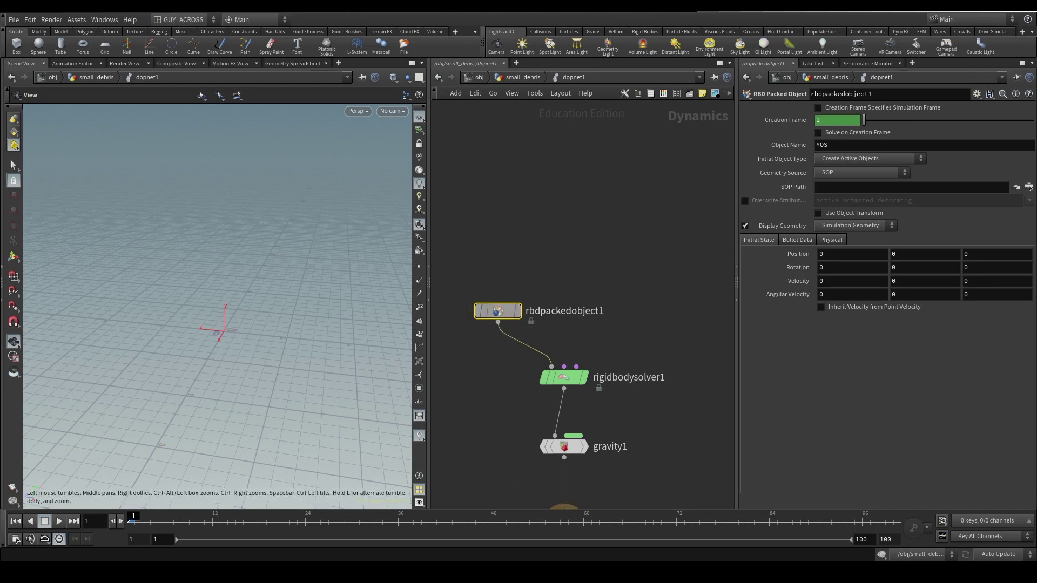
click(287, 64)
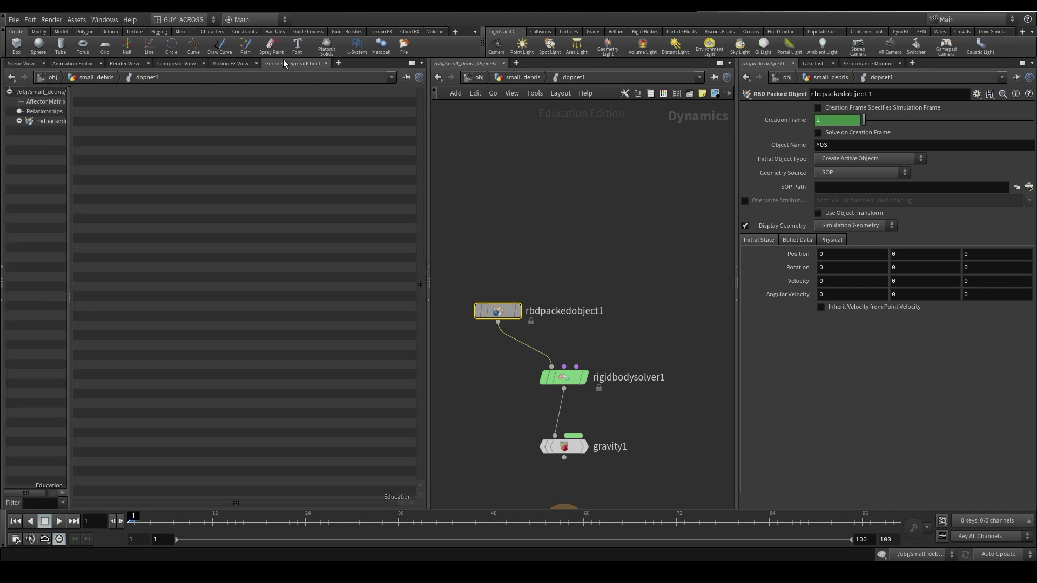
click(52, 122)
drag(68, 254, 138, 253)
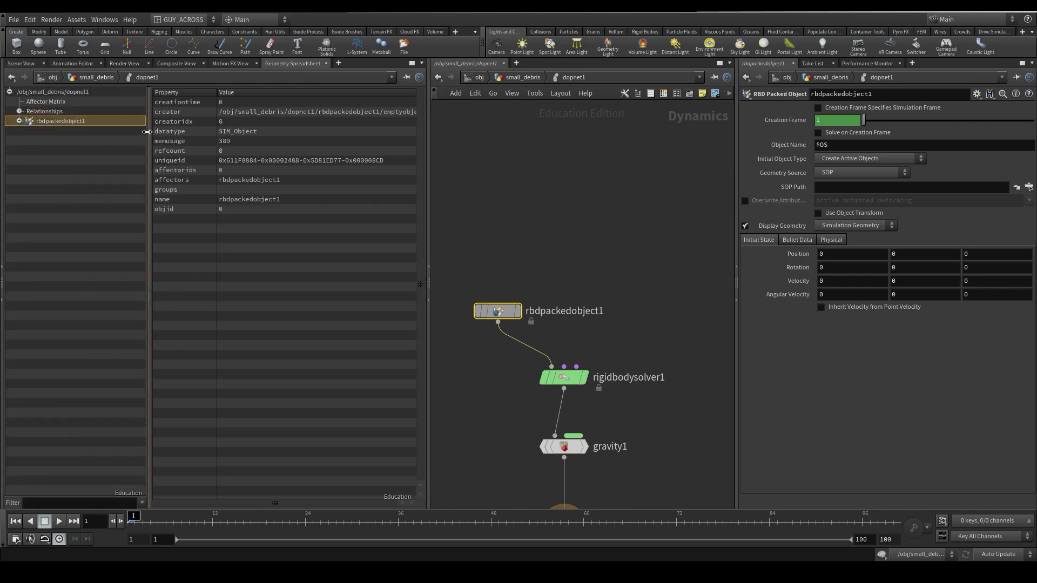
Set rbdpackedobject1's Creation Frame to $F and its Geometry Source to First Context Geometry.
click(789, 122)
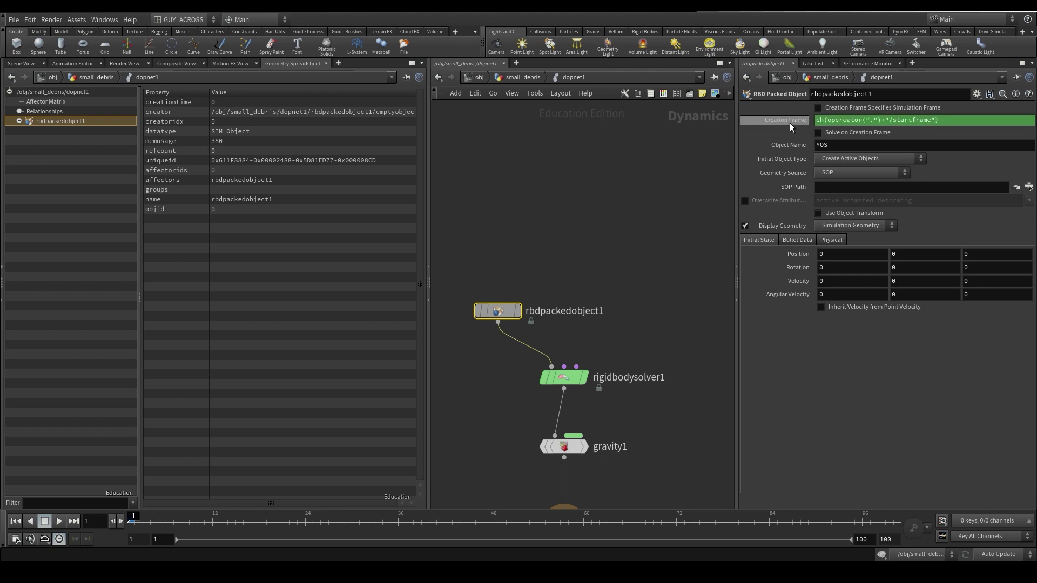
drag(944, 120, 642, 121)
text($F)
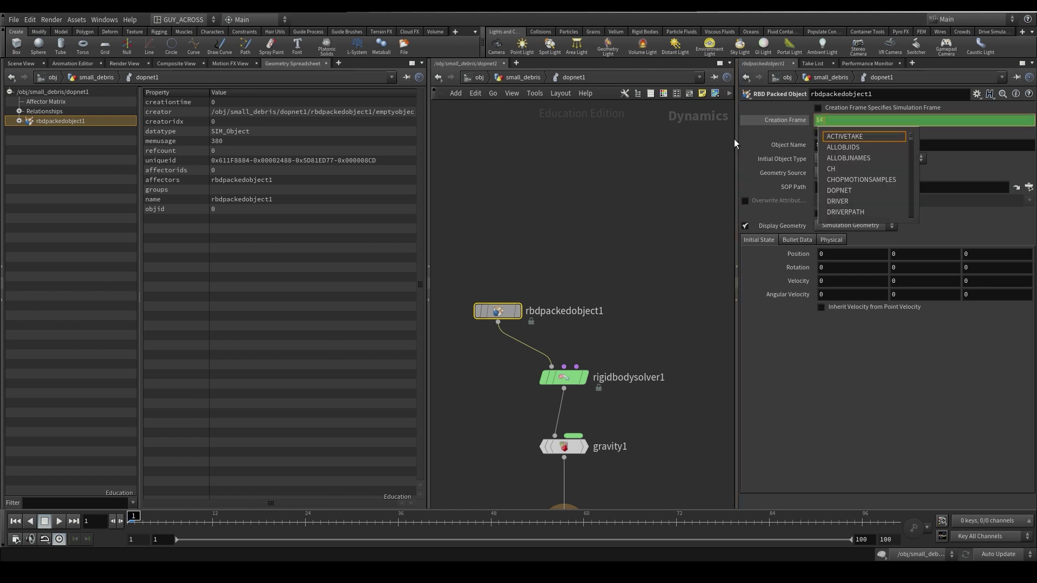
key(Return)
click(829, 173)
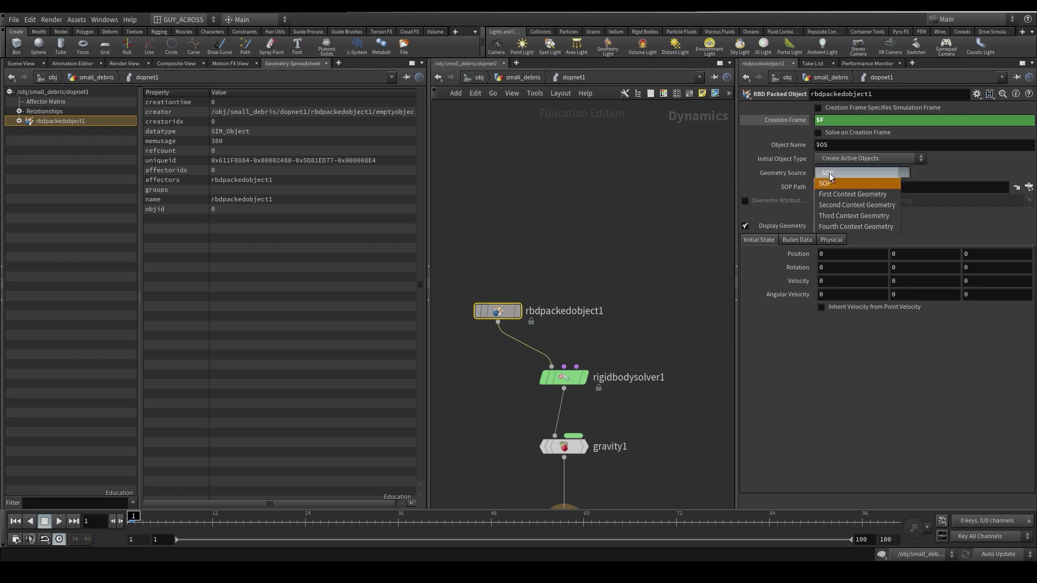
click(848, 194)
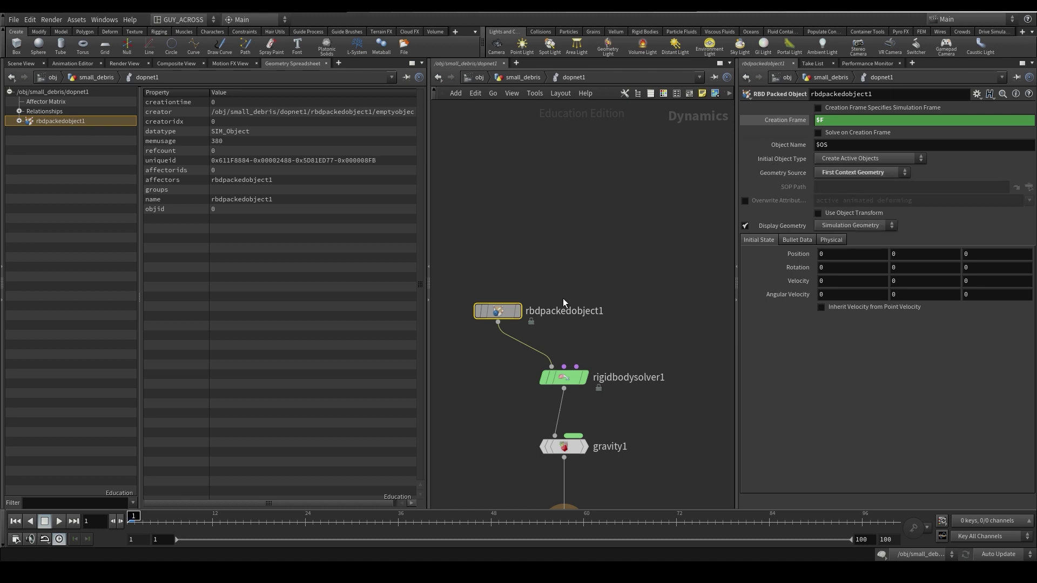
Advance the simulation frame by frame to frame 16 in the scene view to check the emitted rocks.
click(27, 63)
click(120, 522)
click(120, 522)
click(120, 521)
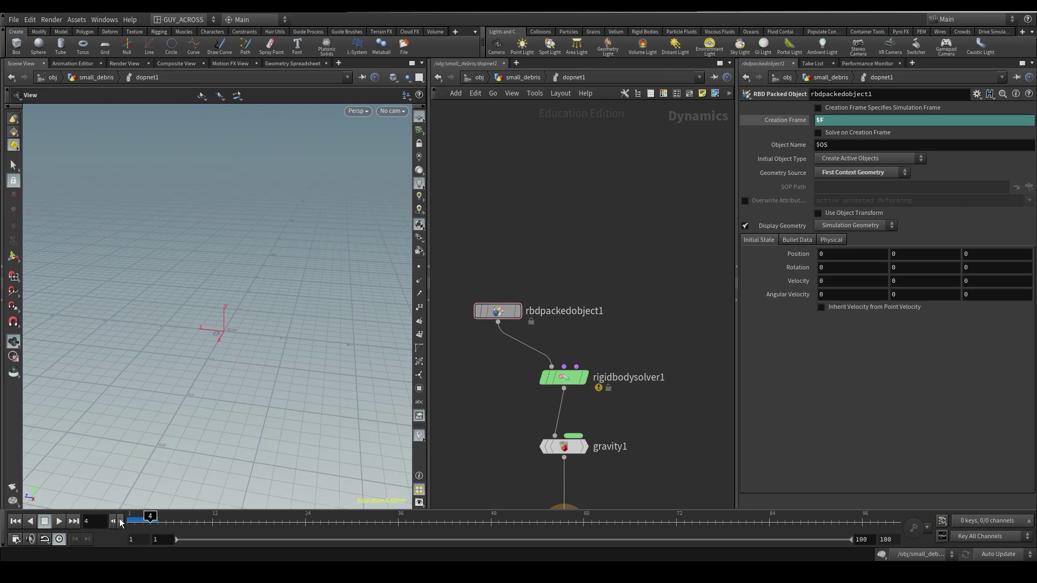
click(120, 522)
click(119, 522)
click(120, 521)
click(120, 522)
click(120, 521)
click(120, 522)
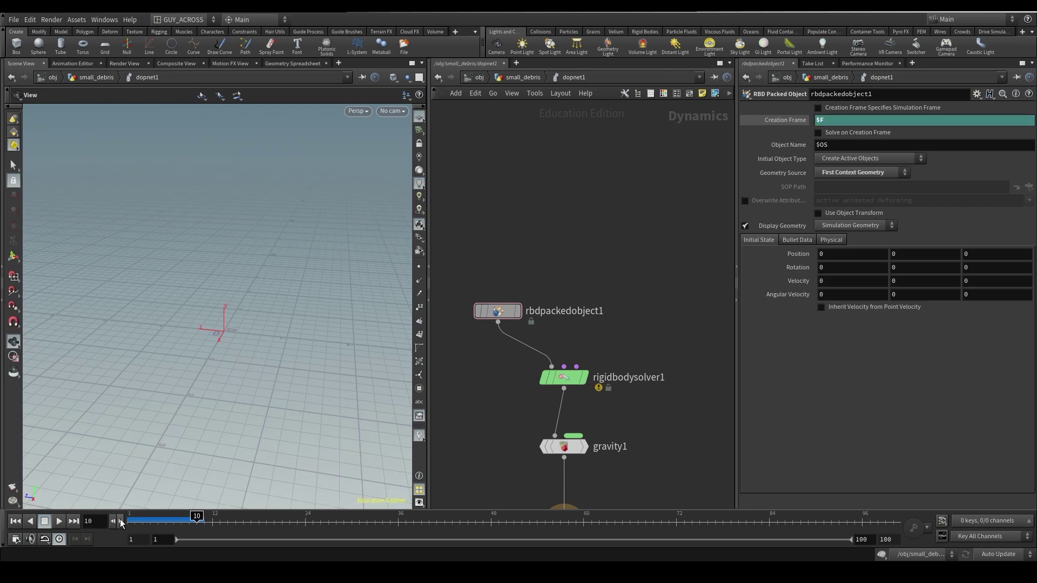
click(120, 522)
click(120, 522)
click(120, 521)
click(120, 521)
click(119, 521)
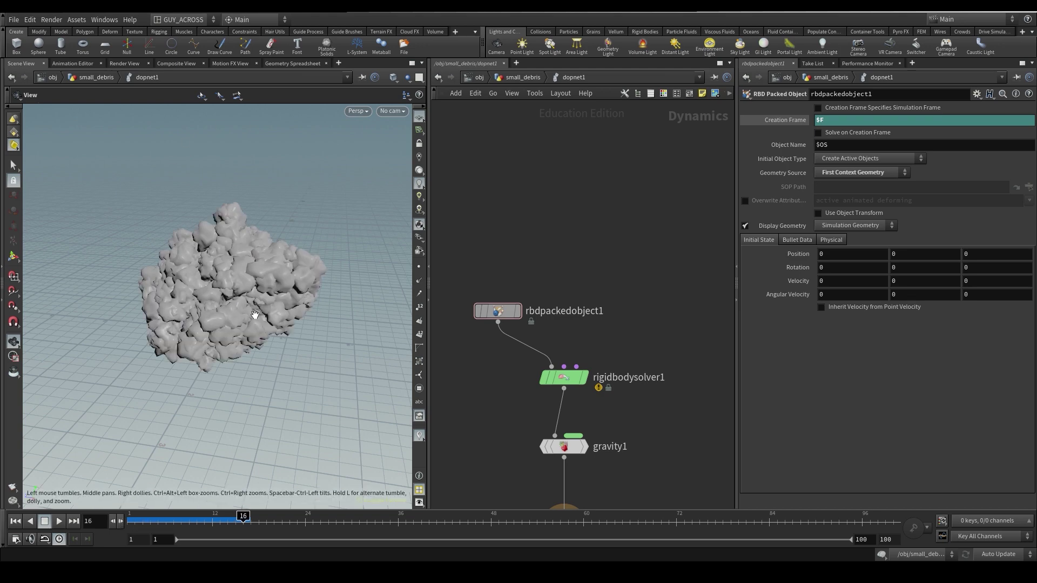
middle_drag(725, 366, 713, 316)
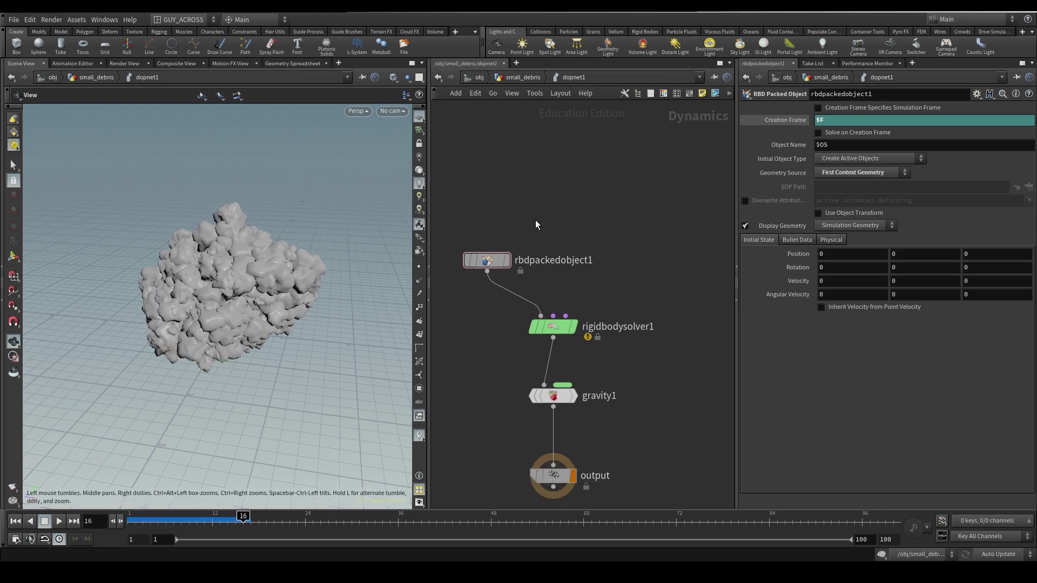
Examine the rbdpackedobject1 entries created over the simulated frames in the Geometry Spreadsheet.
click(282, 65)
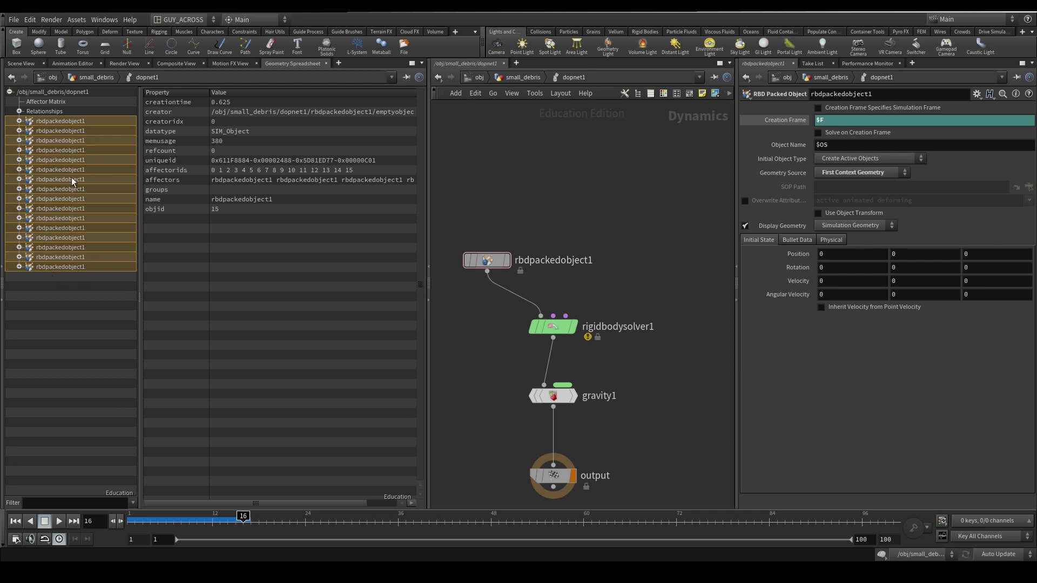
click(70, 316)
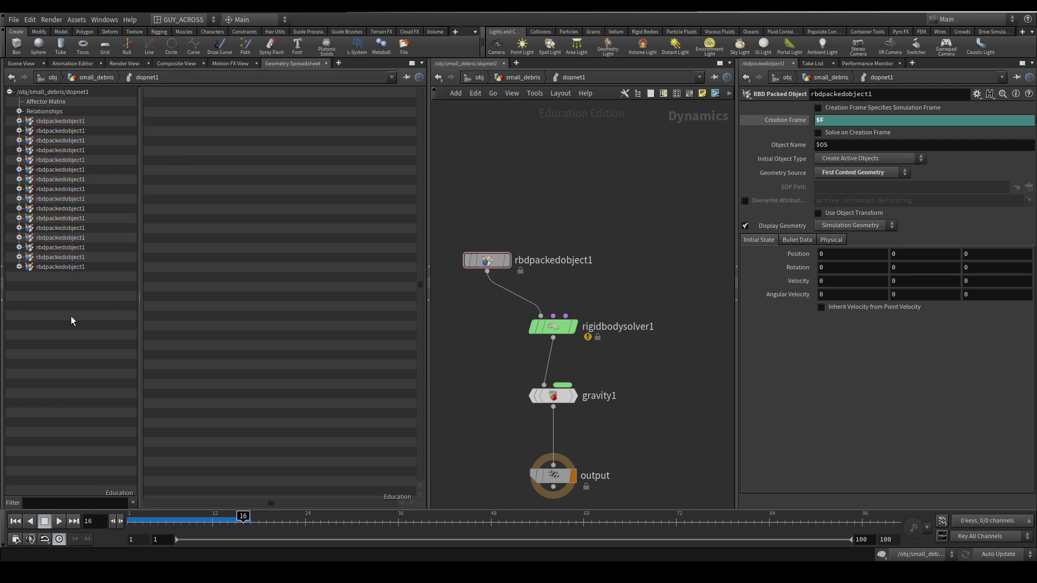
click(55, 259)
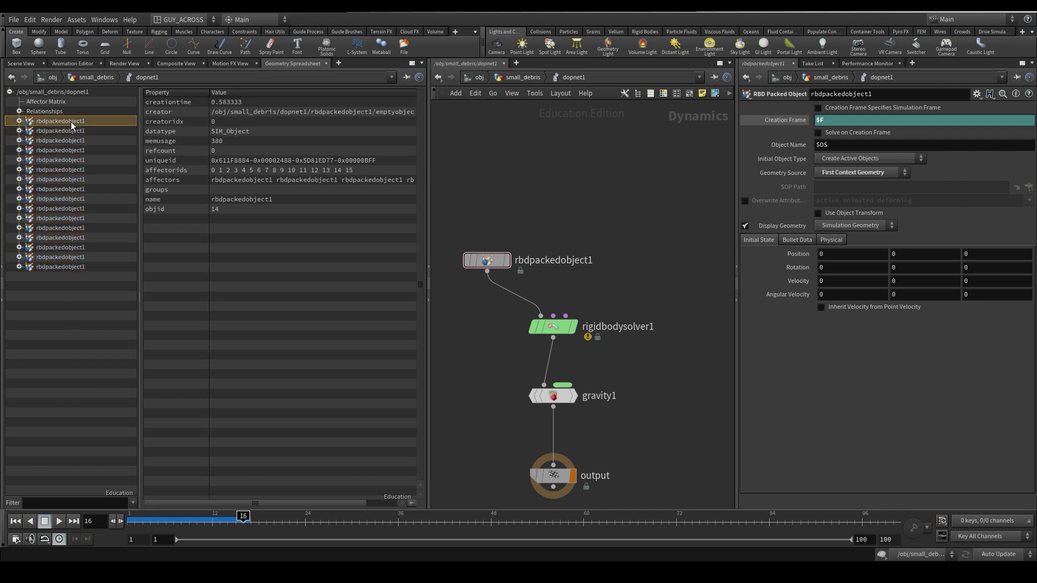
key(alt+space)
click(178, 326)
Return to frame 1 and undo the Creation Frame and Geometry Source changes on rbdpackedobject1.
click(21, 521)
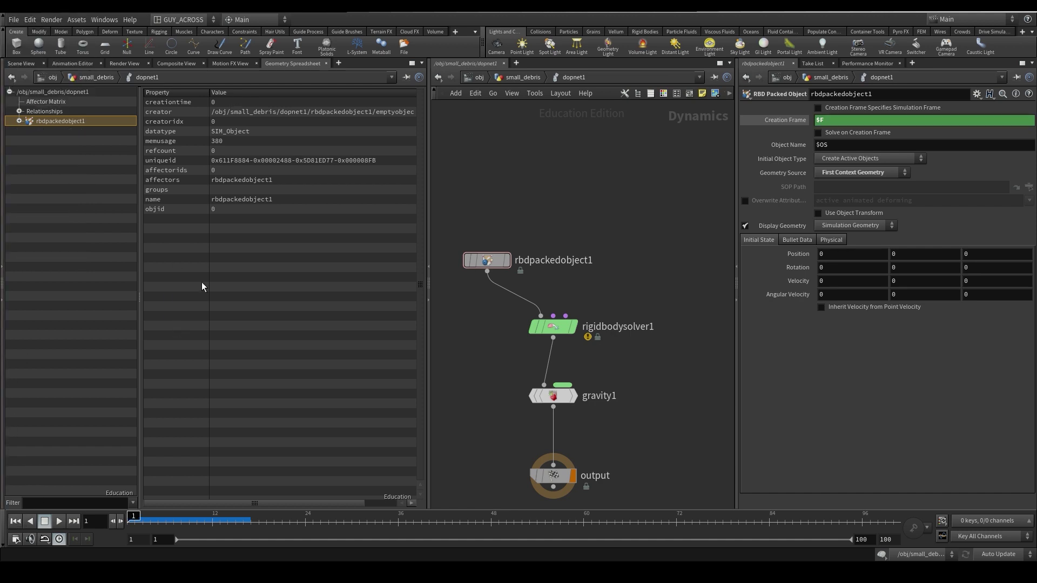
drag(836, 120, 819, 121)
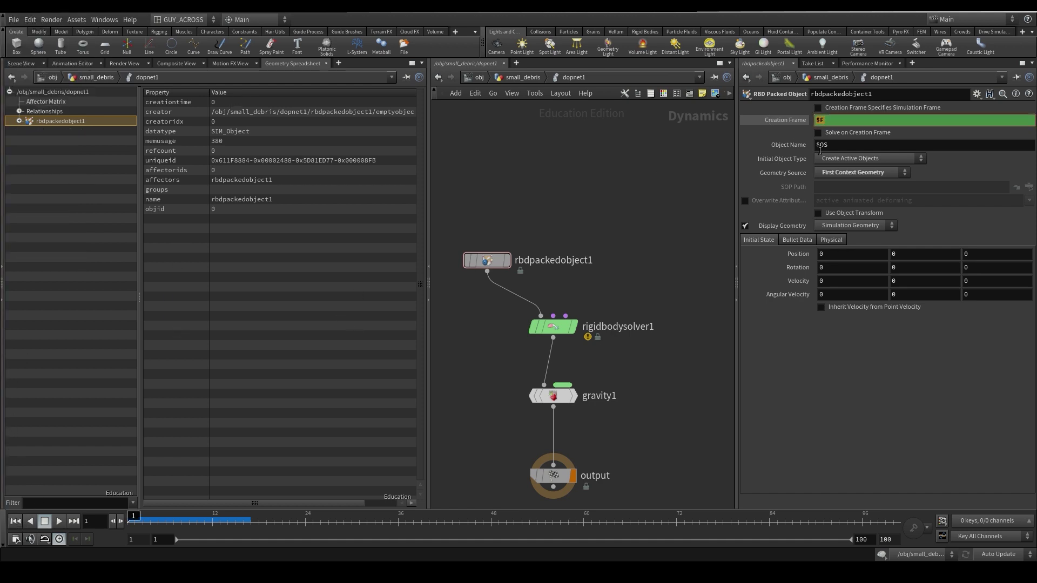
click(914, 378)
key(ctrl+z)
key(ctrl+z)
key(ctrl+z)
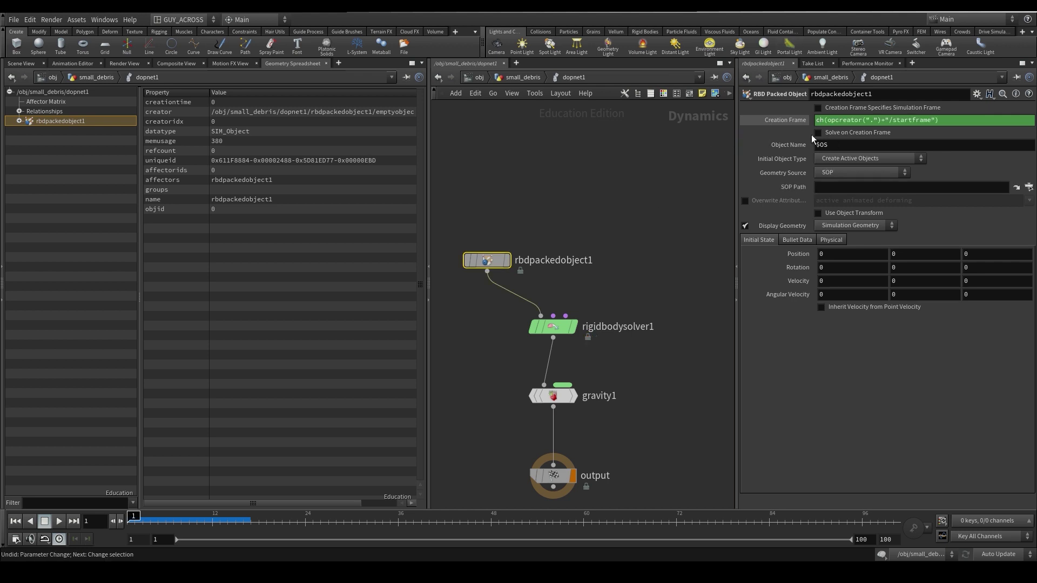
click(795, 119)
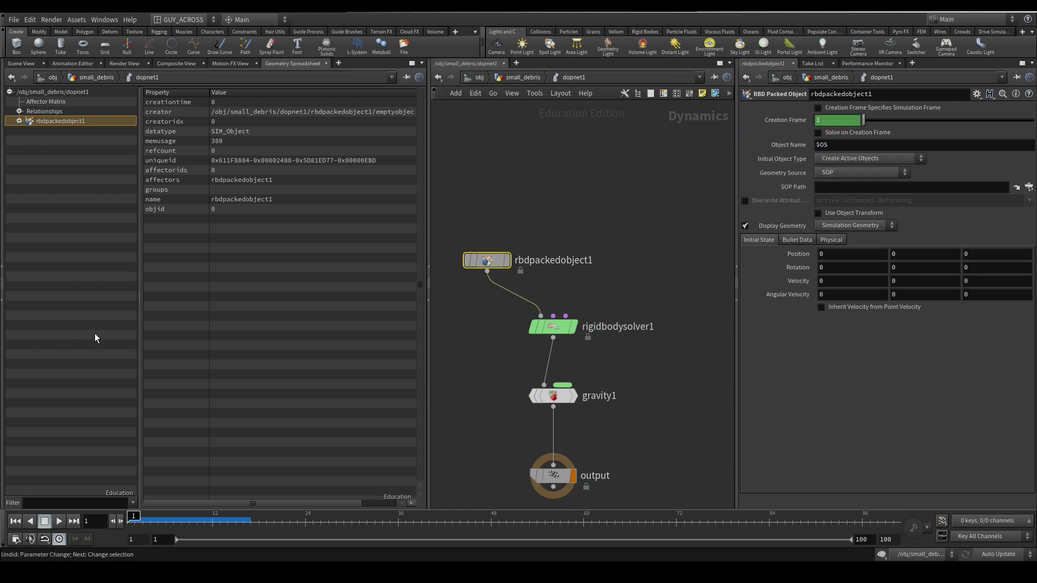
Show the scene view and add a POP Source node above rigidbodysolver1 in the DOP network.
click(21, 63)
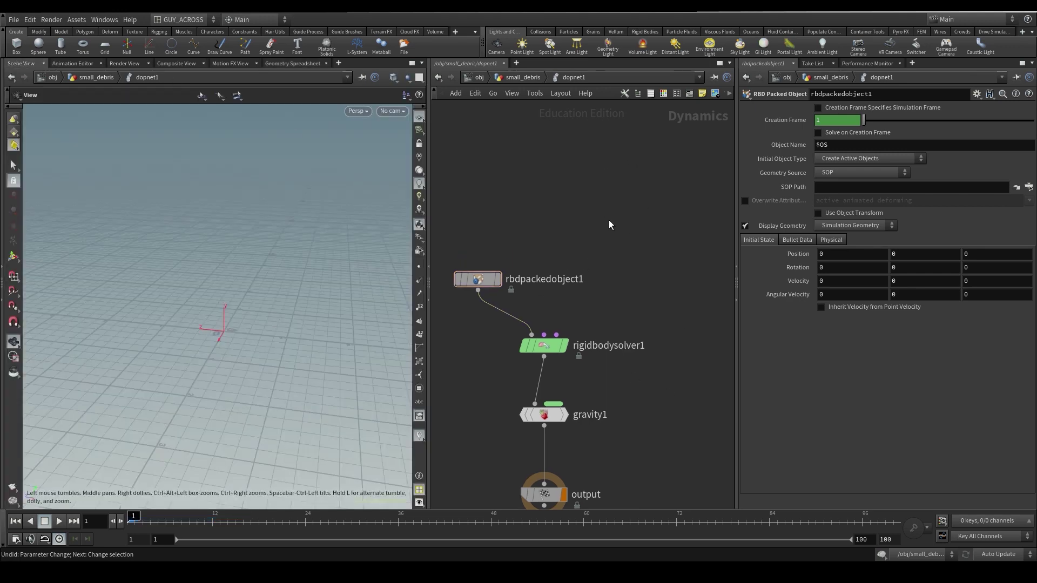
key(Tab)
text(pop)
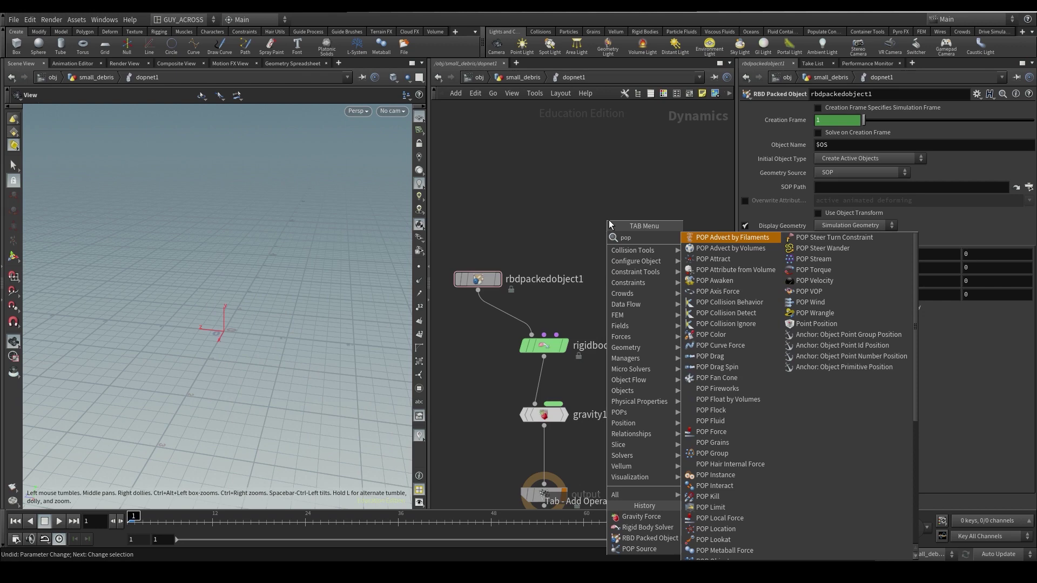
text(source)
key(Return)
click(548, 211)
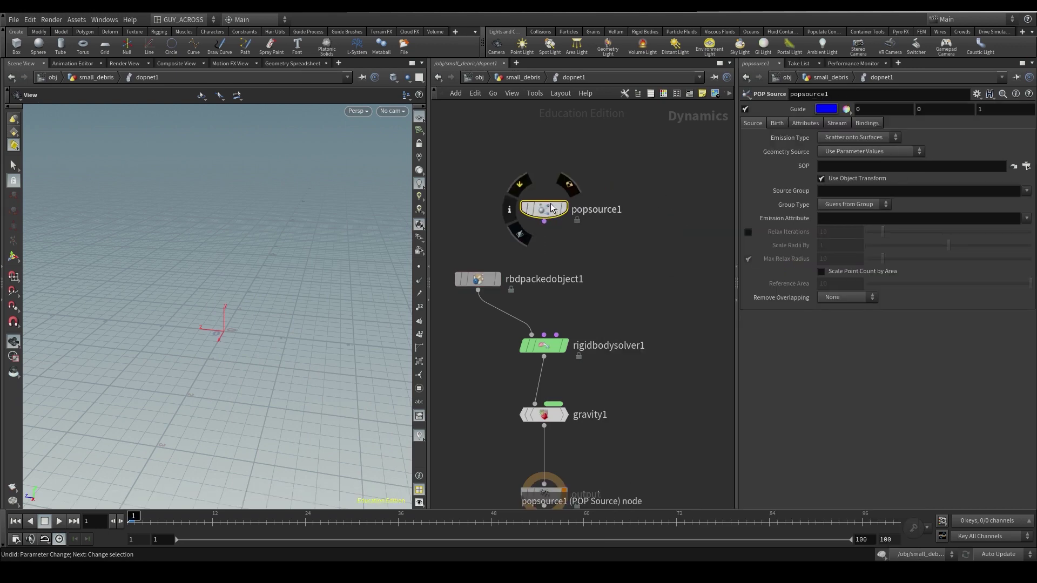
Move rbdpackedobject1 aside and connect the POP Source output to the second input of rigidbodysolver1.
drag(596, 249, 470, 285)
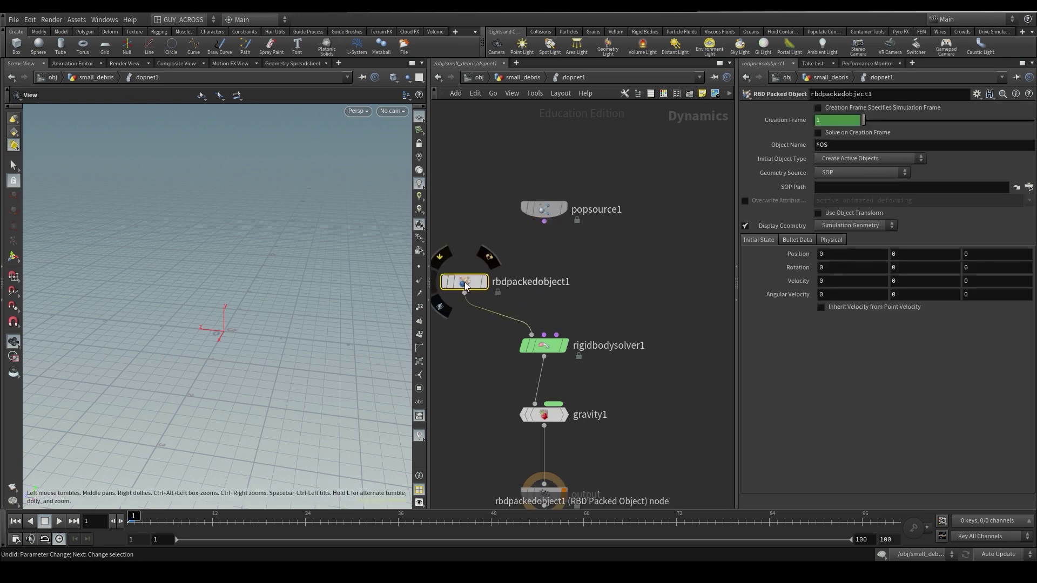
drag(465, 287, 456, 281)
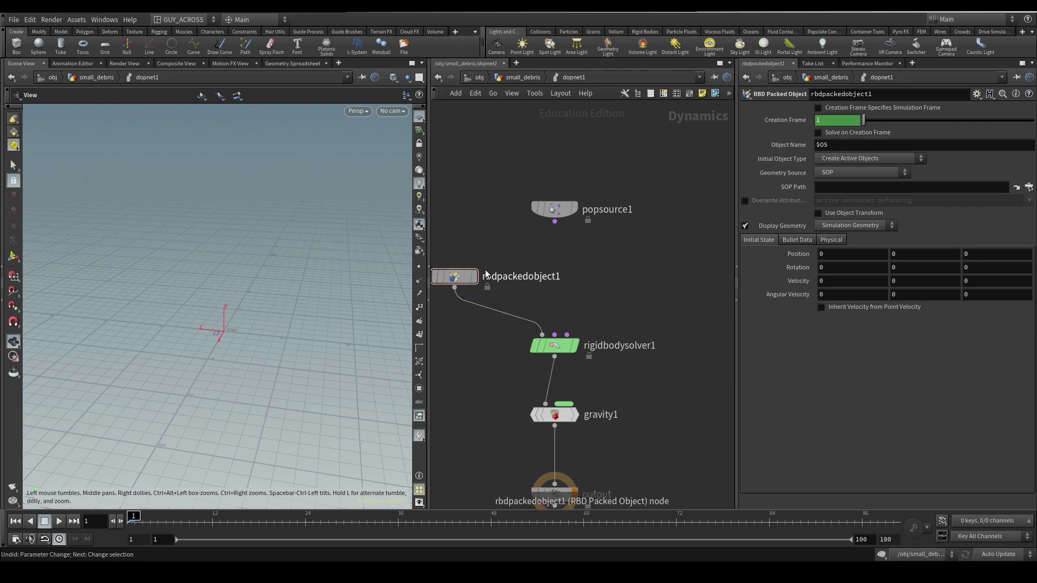
drag(455, 277, 450, 272)
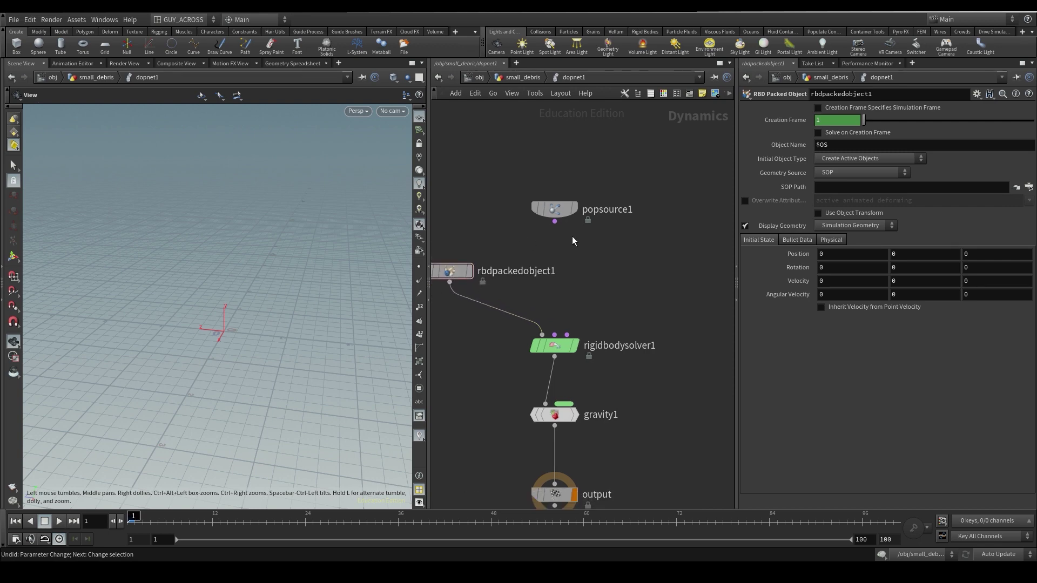
drag(554, 222, 554, 335)
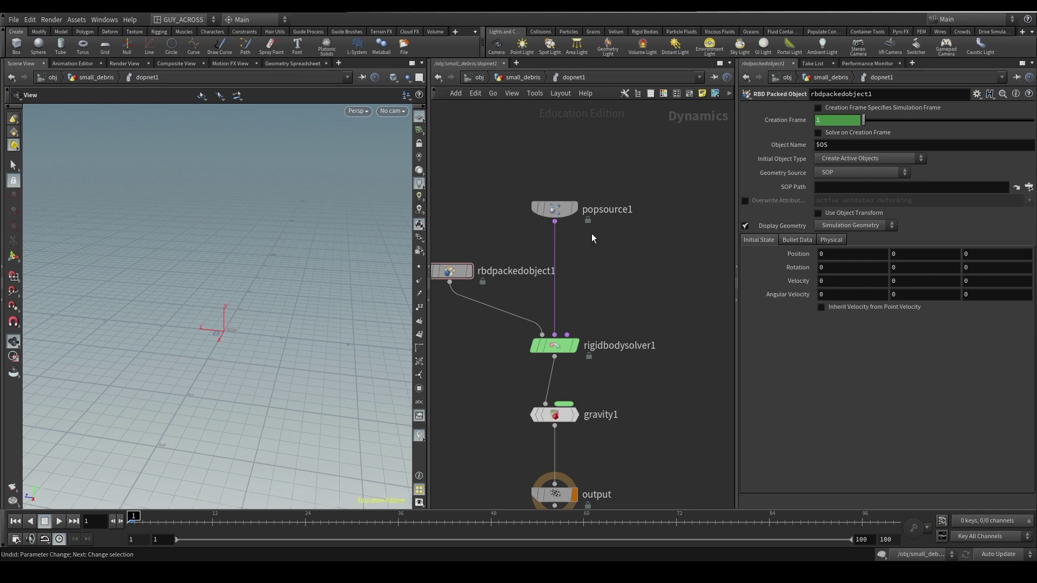
Rename the POP Source node as emit_rbds.
double_click(622, 210)
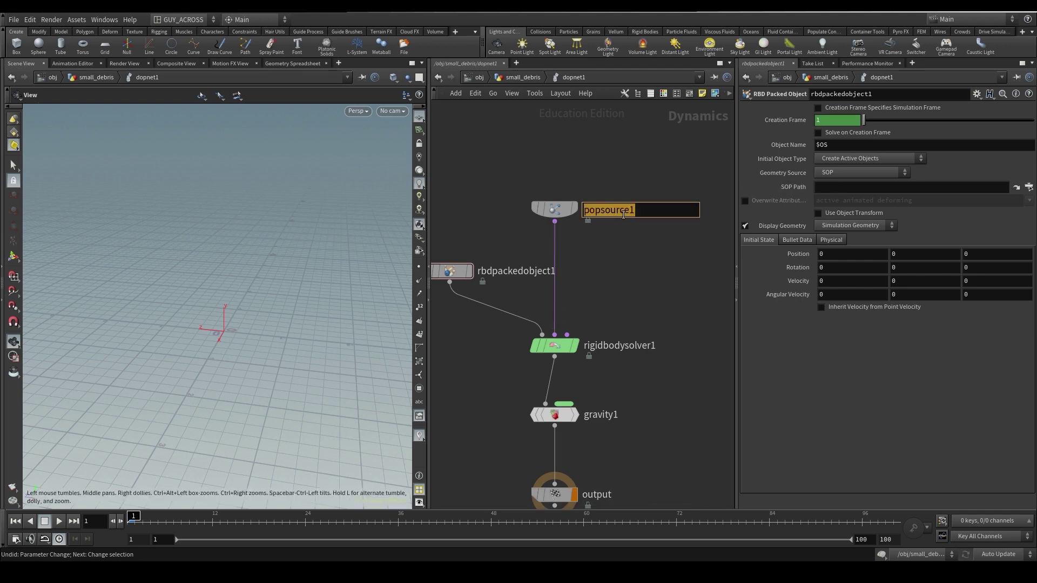
text(emit_rbds)
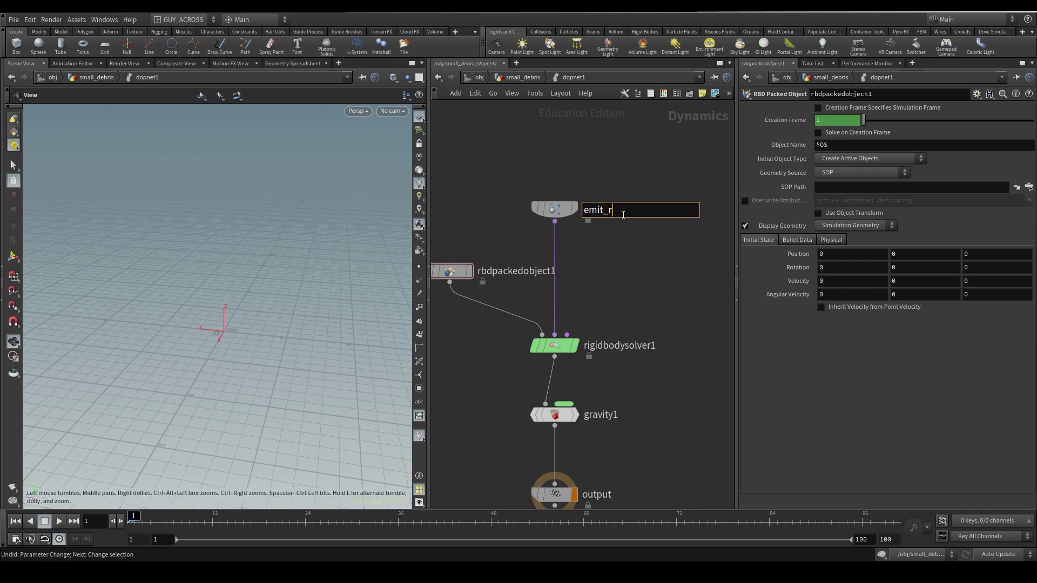
key(Return)
click(863, 172)
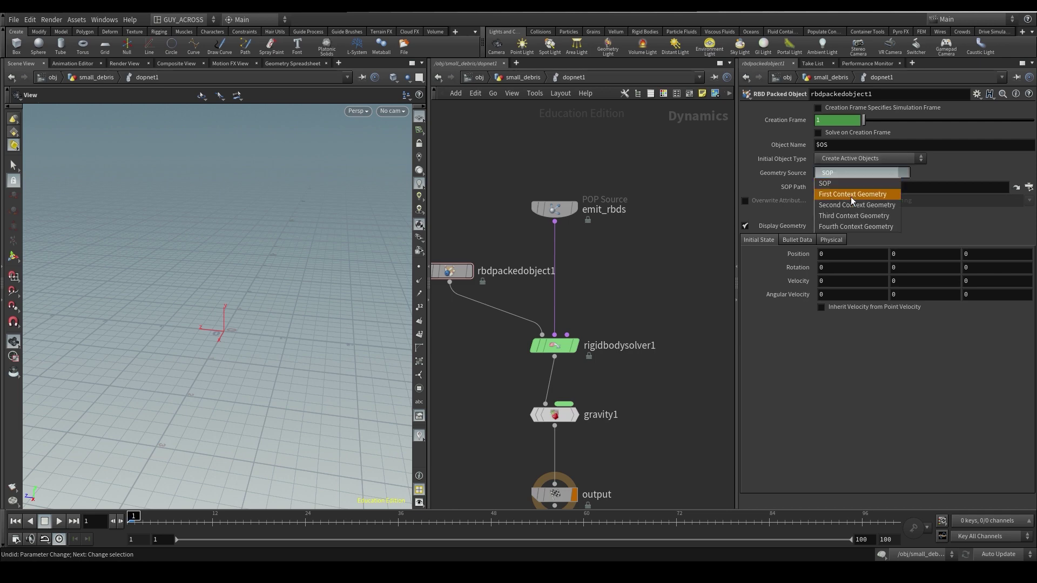
click(850, 197)
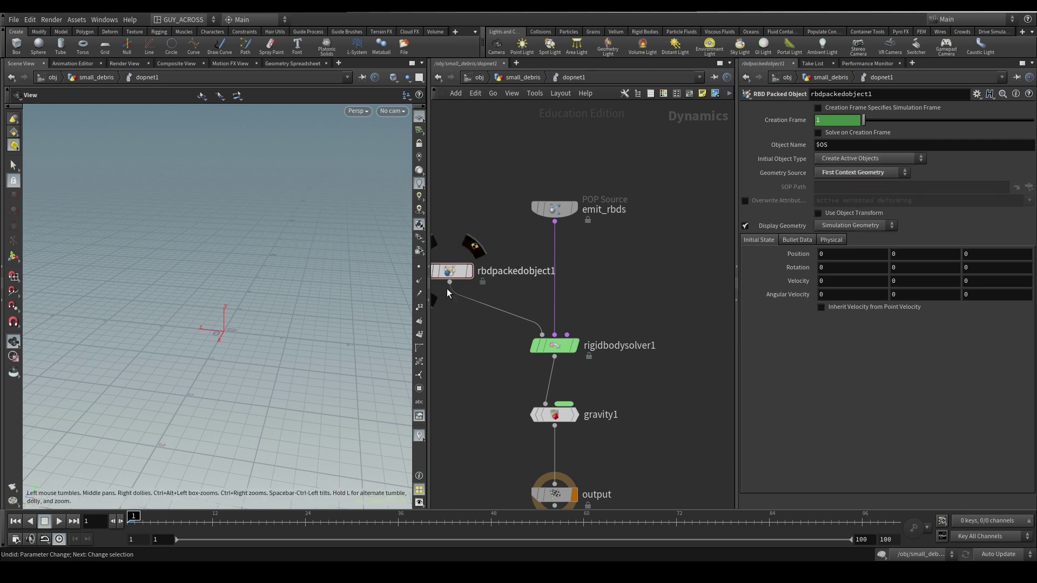
click(840, 172)
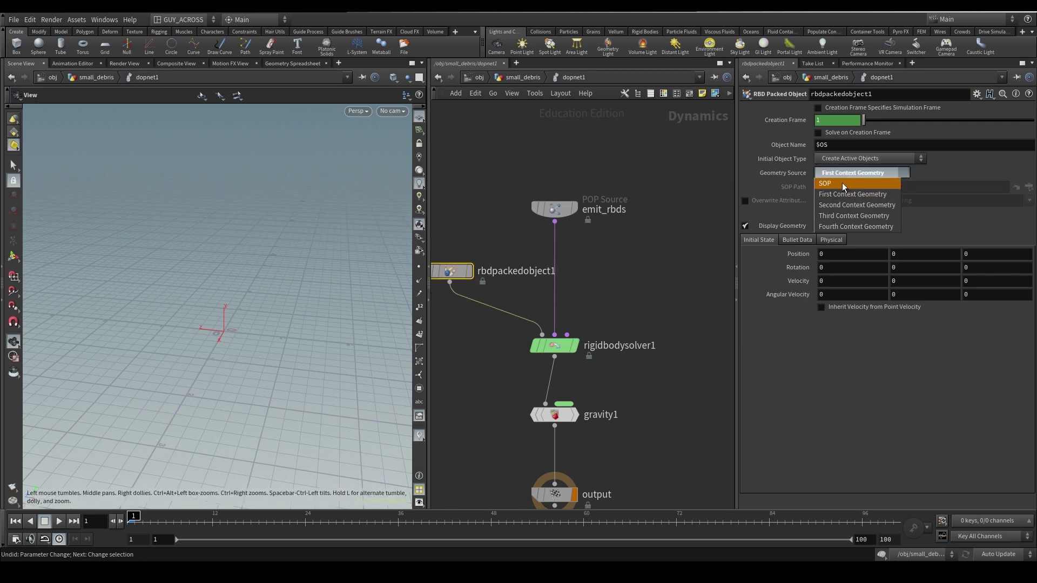
click(841, 183)
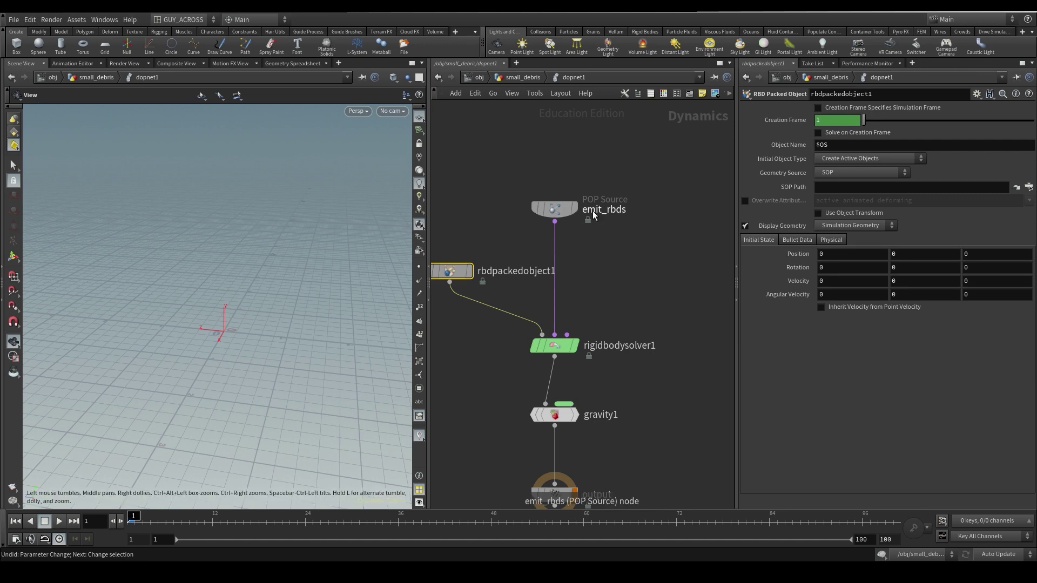
Set the Emission Type of emit_rbds to All Geometry.
click(555, 209)
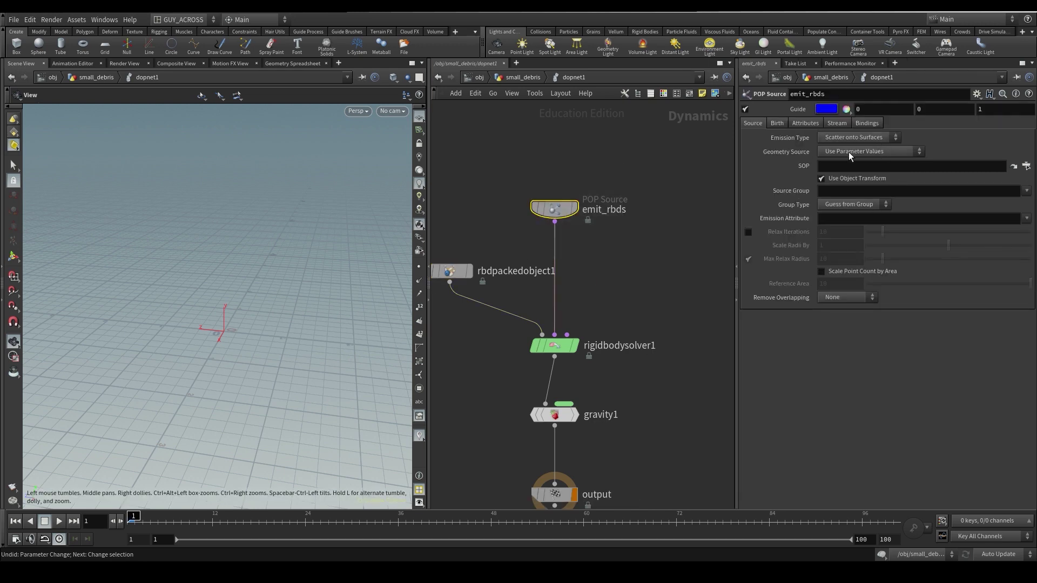
click(829, 138)
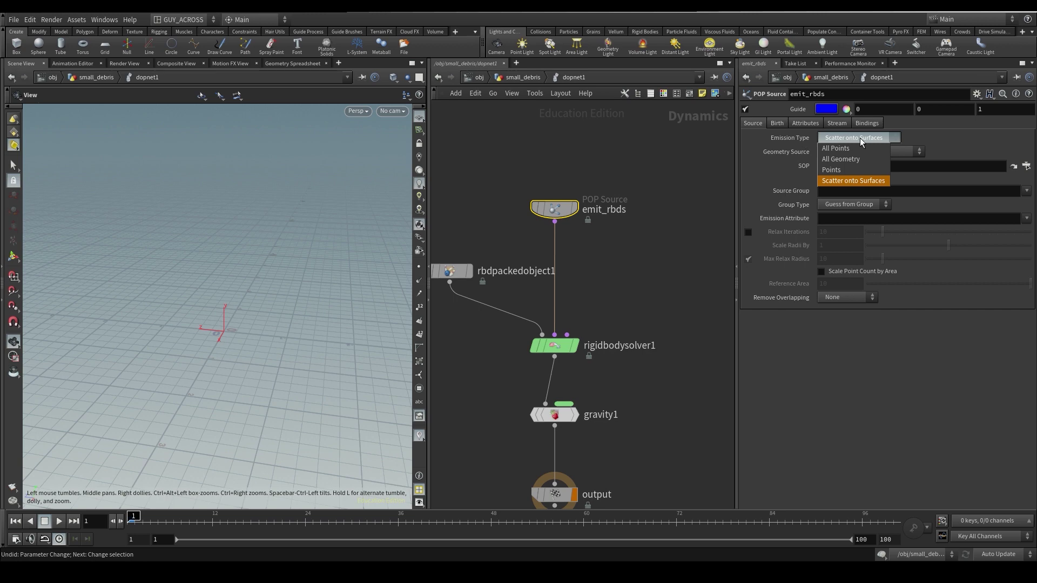
click(866, 160)
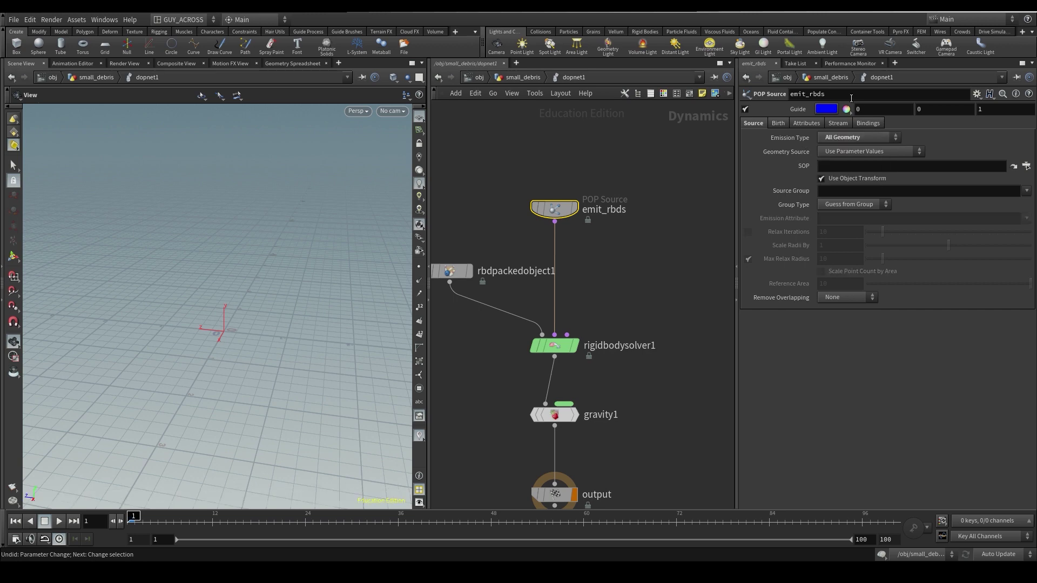
Examine emit_rbds's birth and attribute settings and the nodes feeding dopnet1, previewing attribrandomize_N's points over several frames.
middle_click(562, 214)
click(523, 78)
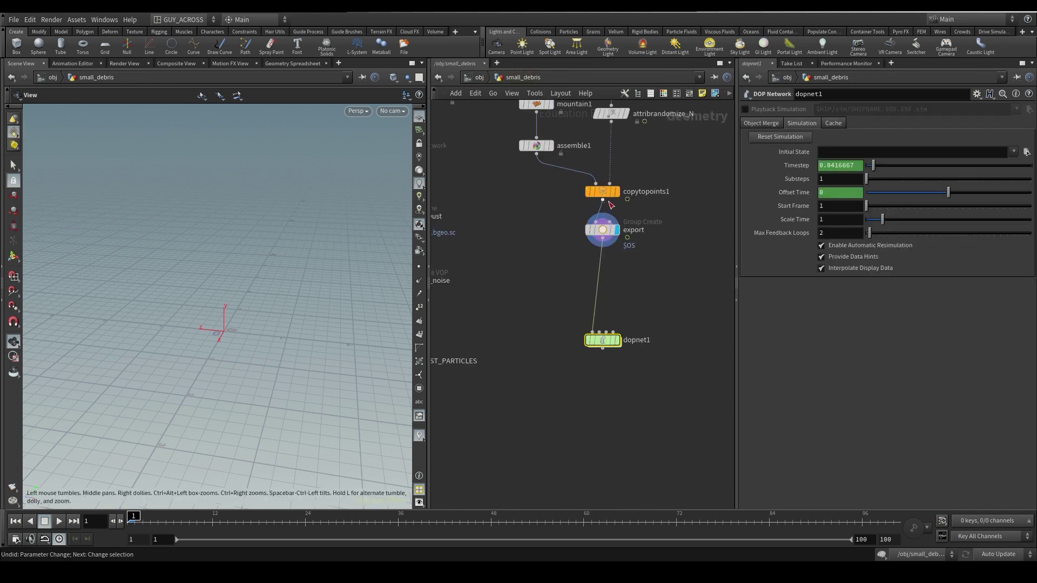
double_click(605, 340)
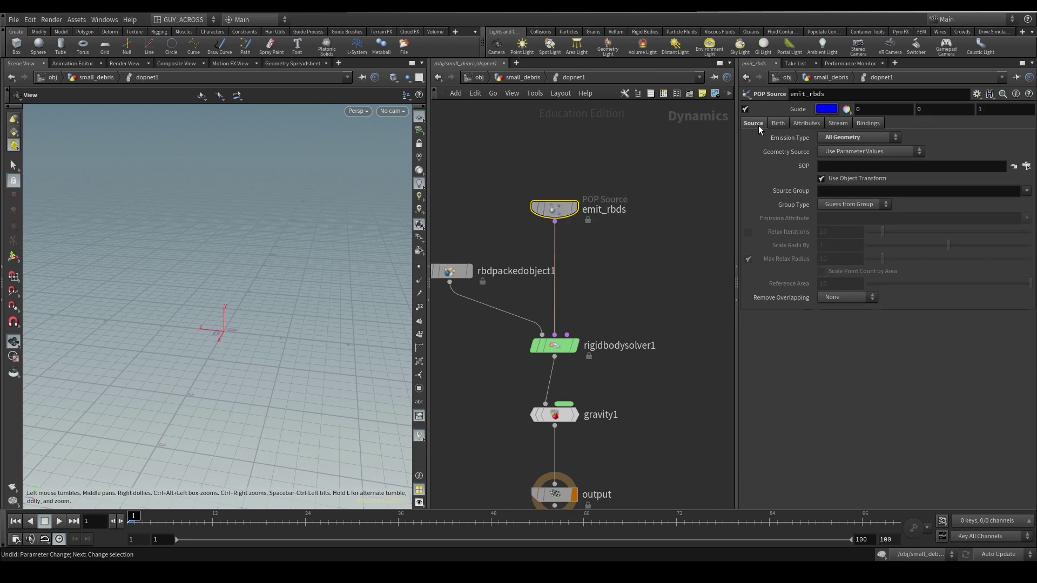
click(778, 123)
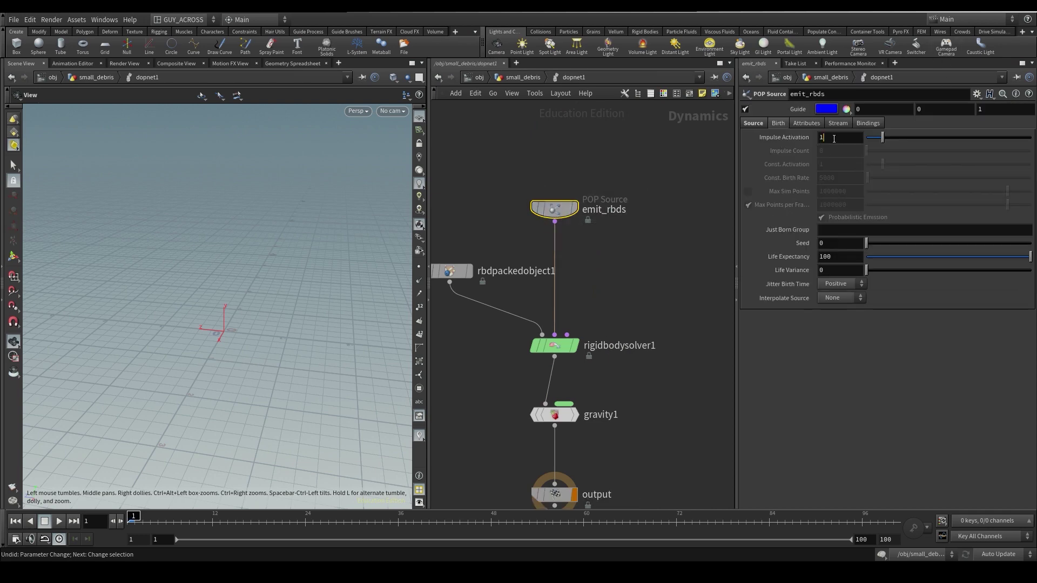
double_click(834, 139)
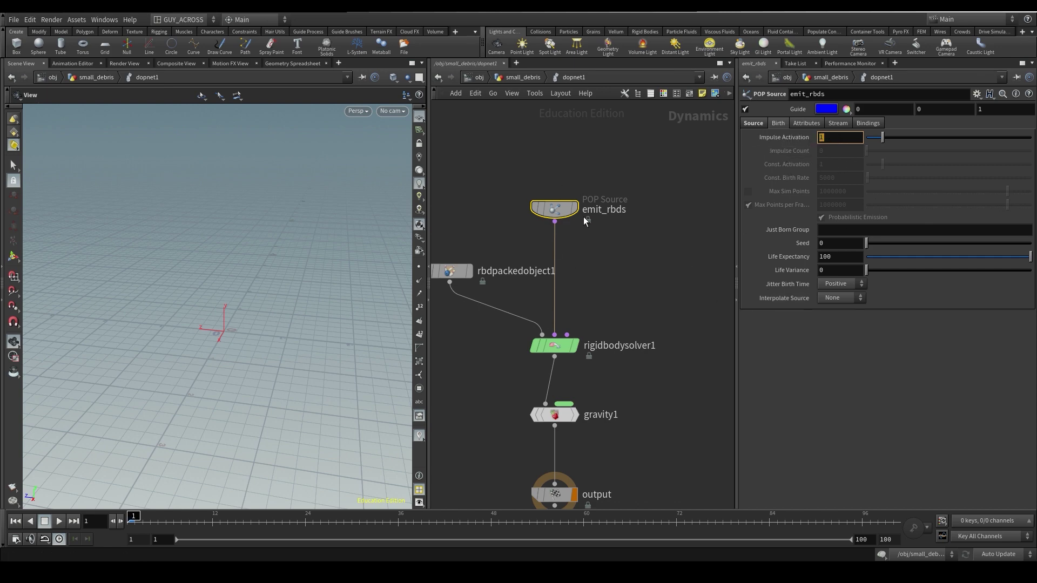
click(646, 275)
key(u)
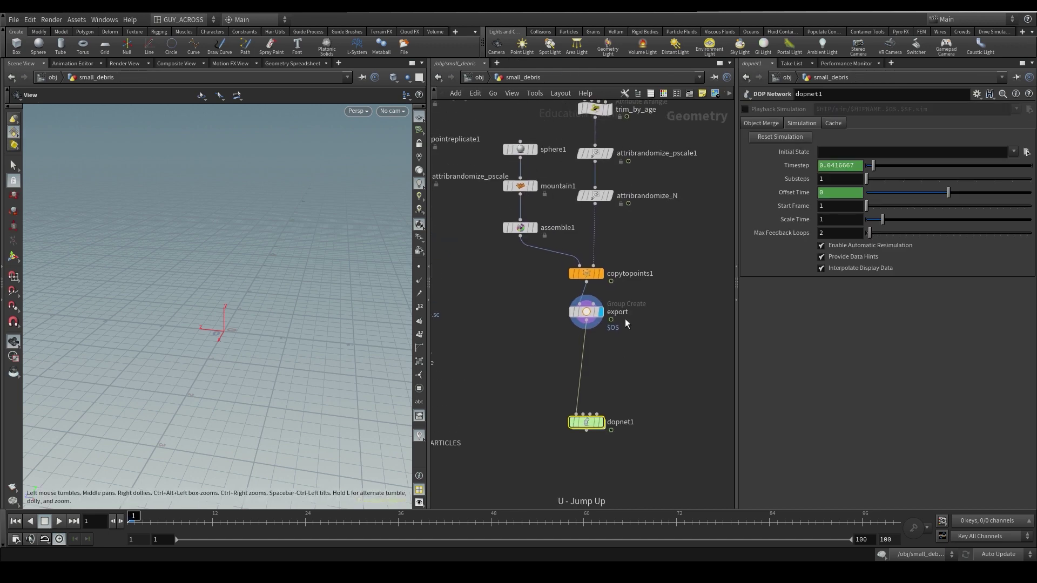
click(595, 196)
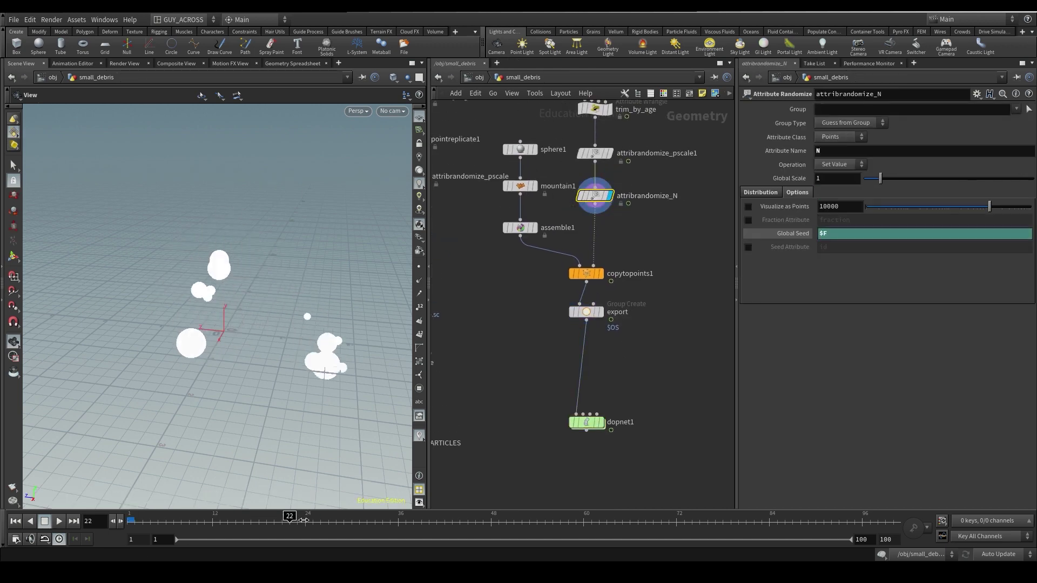
drag(625, 381, 563, 428)
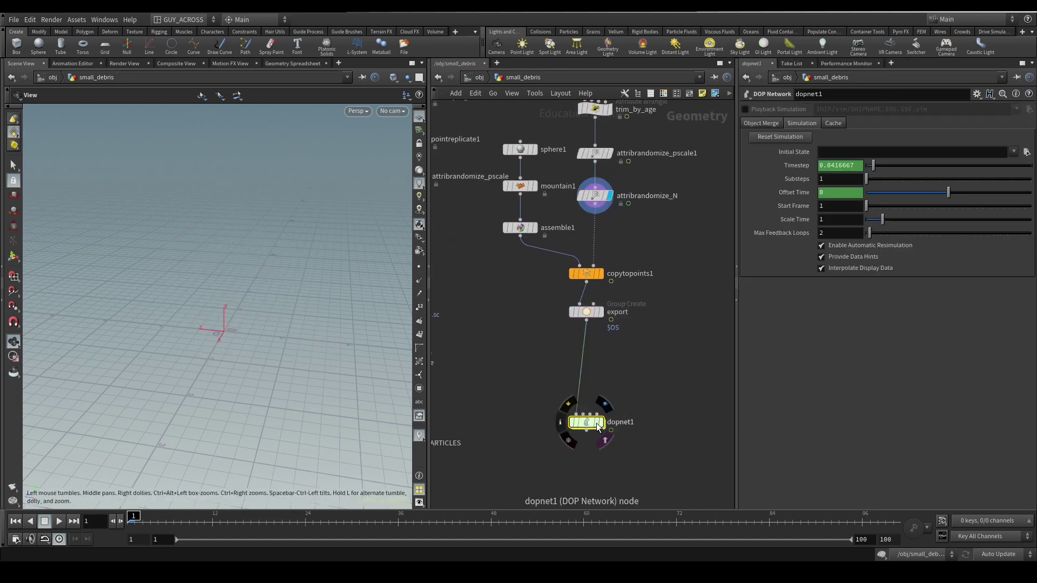
key(i)
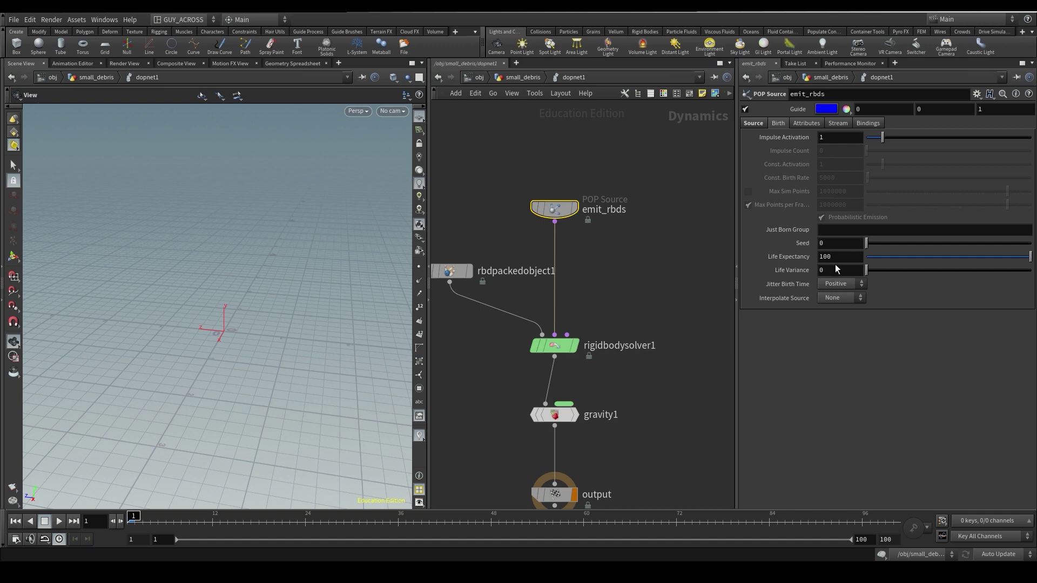
click(808, 124)
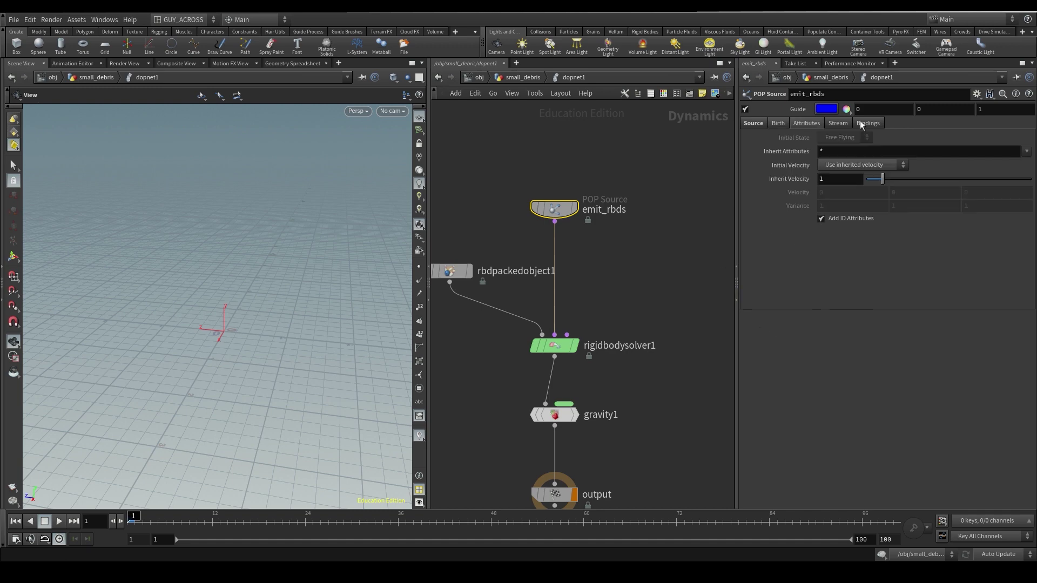
click(832, 149)
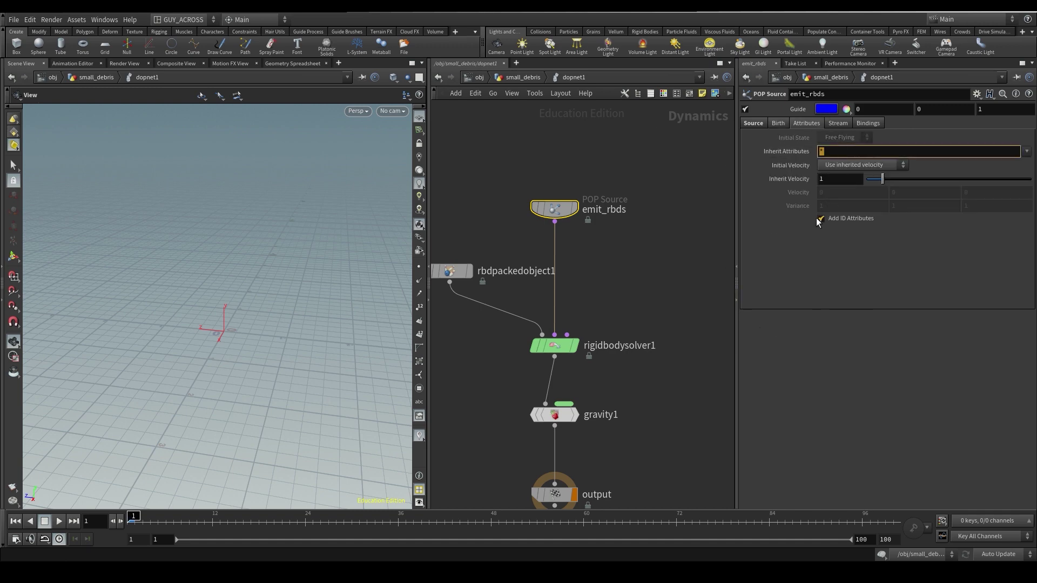
Set emit_rbds's Geometry Source to Use First Context Geometry and play the simulation up to frame 17.
click(753, 123)
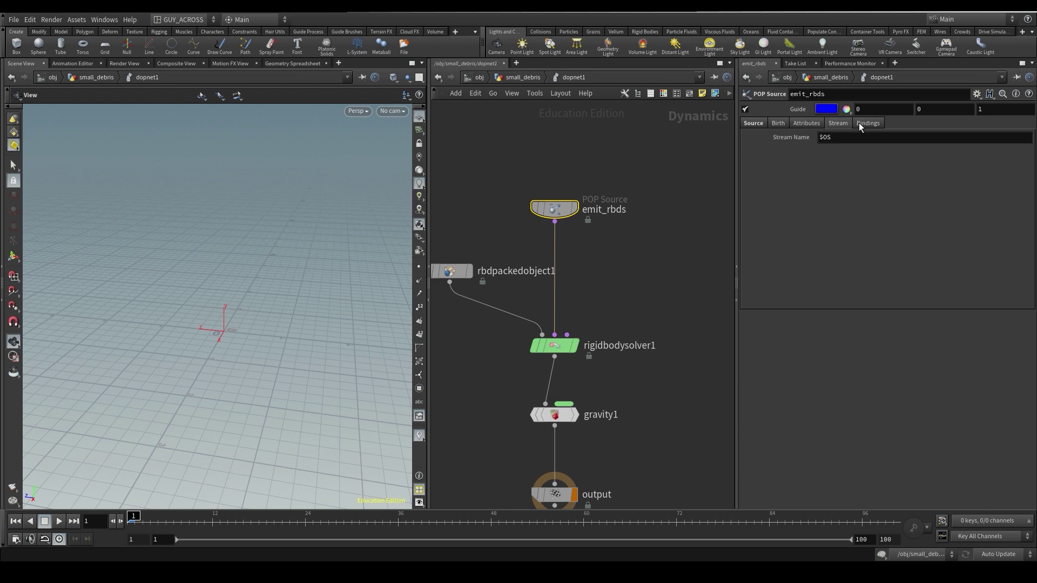
click(864, 152)
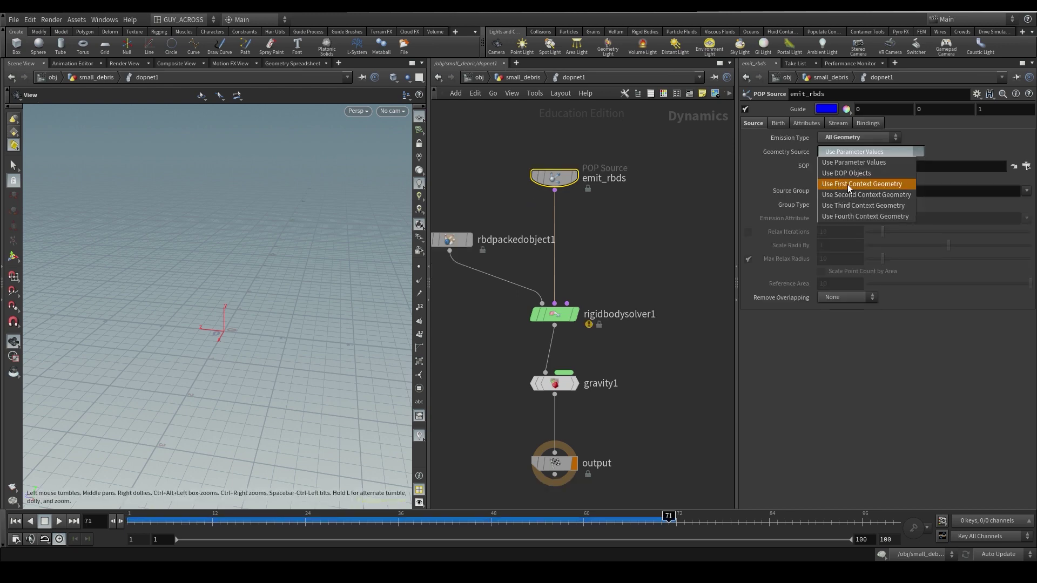
click(850, 185)
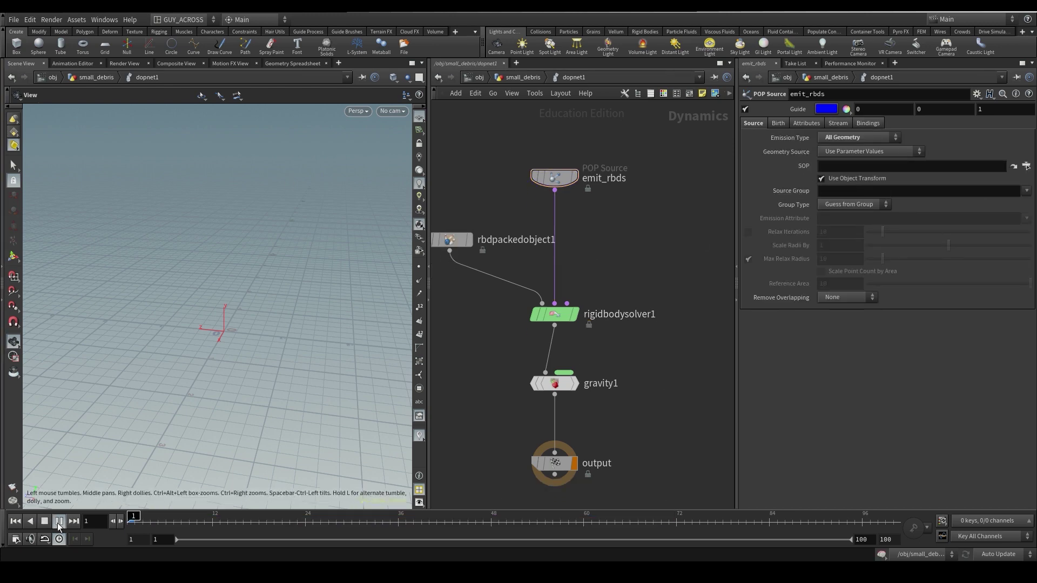
click(59, 521)
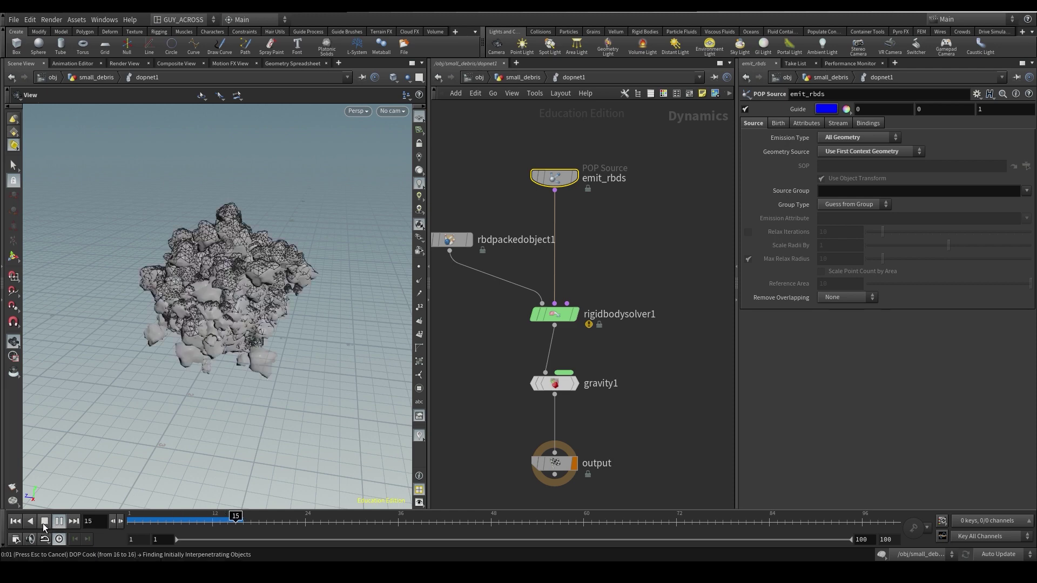
click(44, 521)
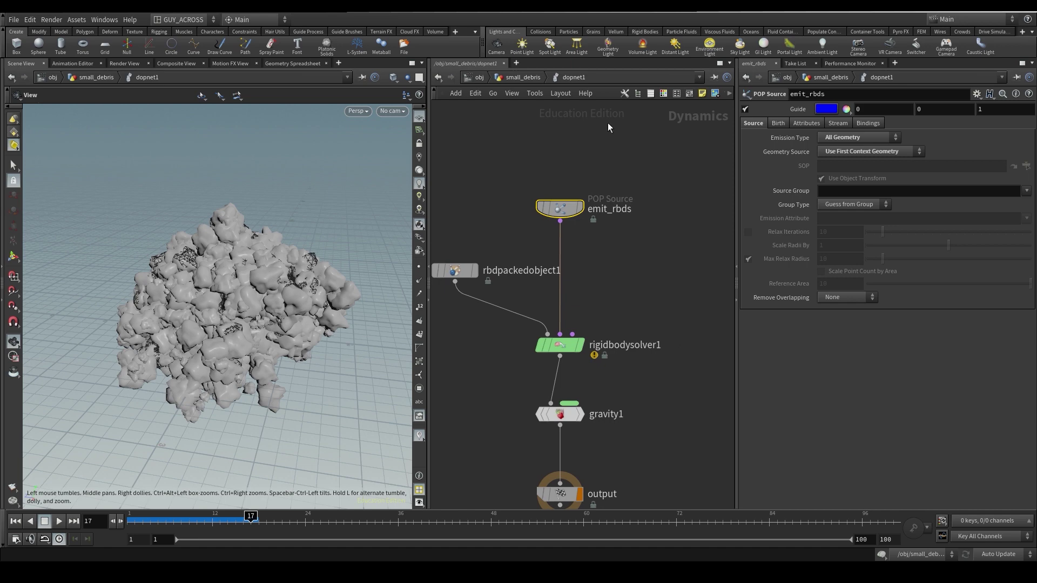
Examine the simulated geometry data of rbdpackedobject1 in the Geometry Spreadsheet at frame 17.
click(267, 63)
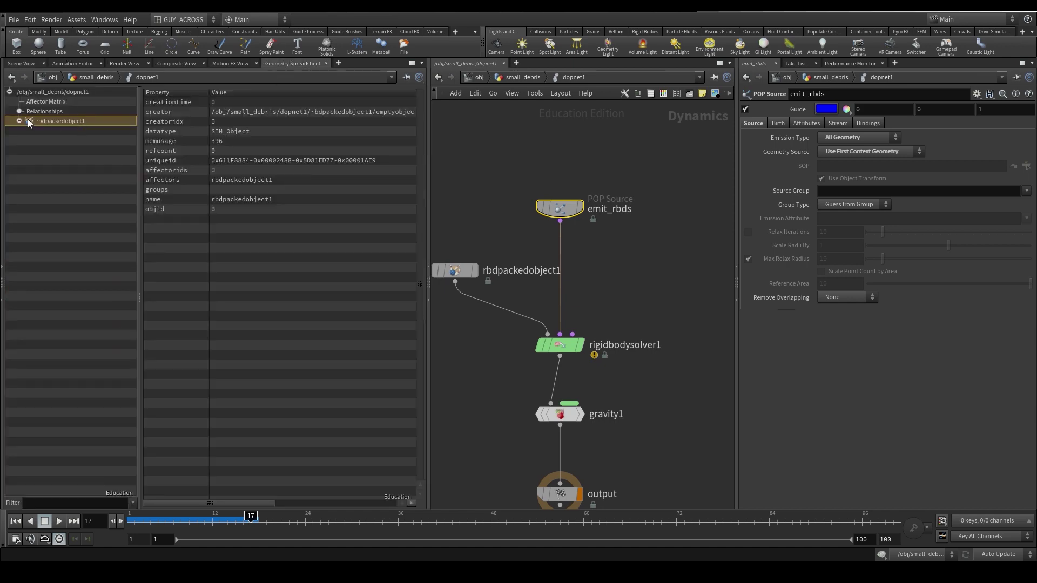
click(19, 121)
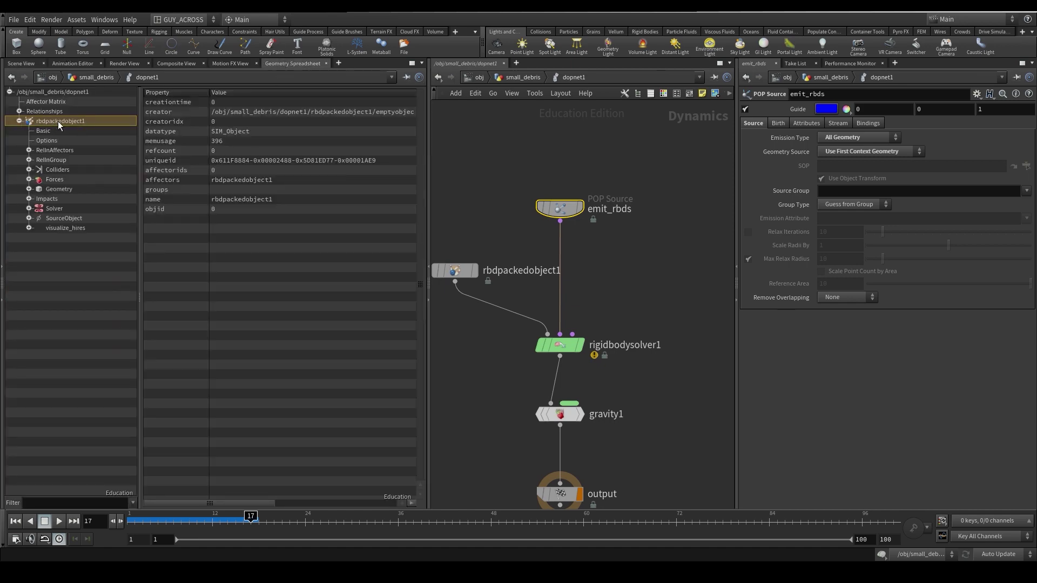
click(60, 189)
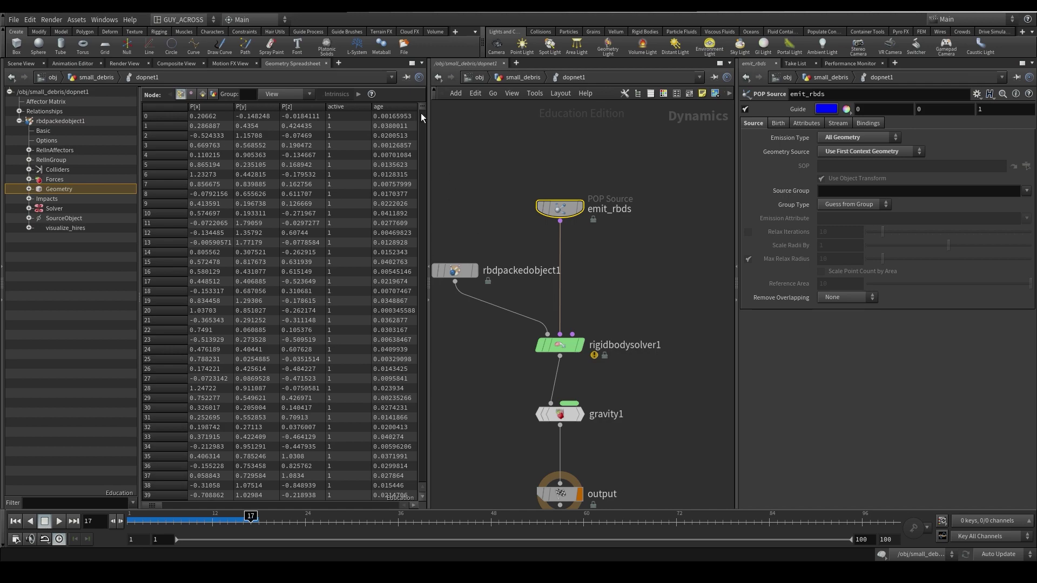
drag(421, 104, 176, 104)
Go up to small_debris and examine the export node's points at frame 15, sorted by descending point number, before returning to the 3D view.
key(u)
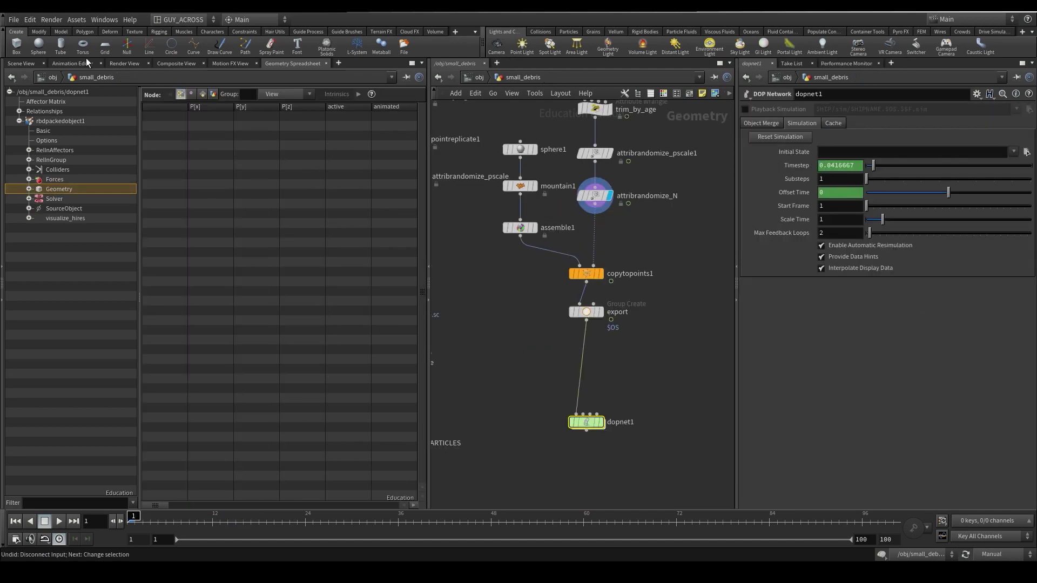
click(600, 312)
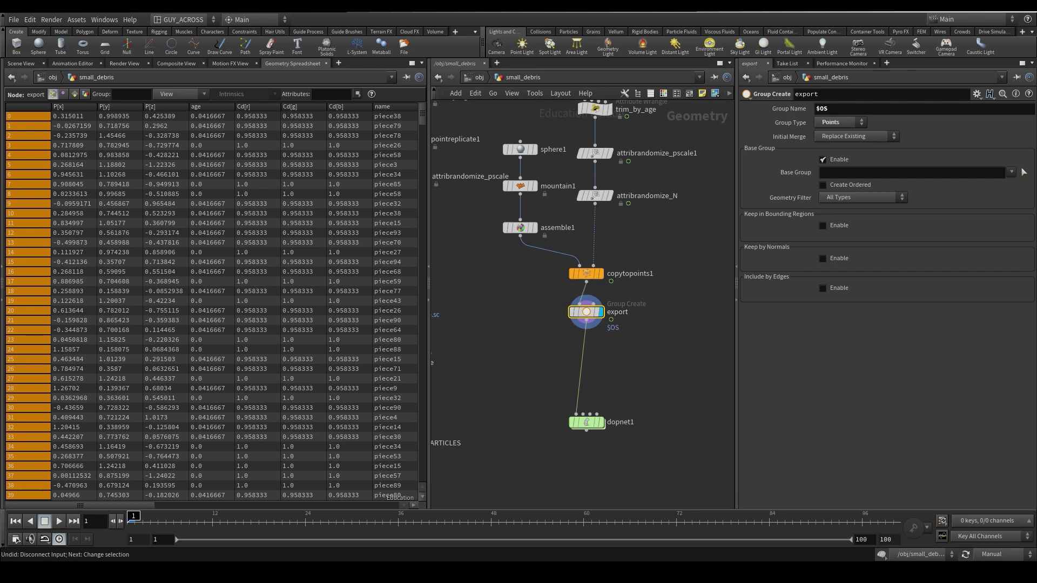
click(24, 105)
drag(141, 518, 235, 518)
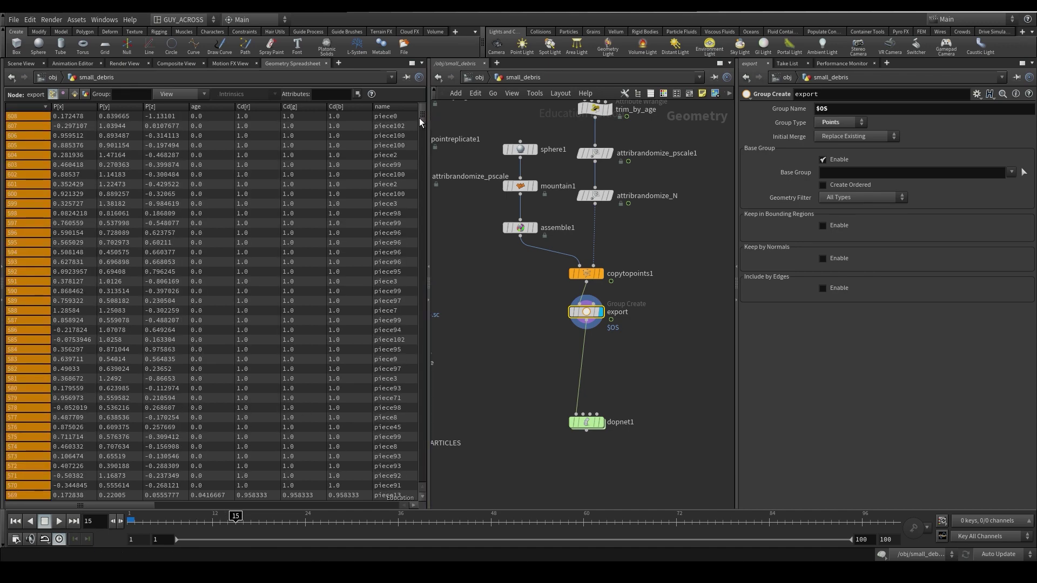
drag(423, 123, 427, 252)
click(17, 64)
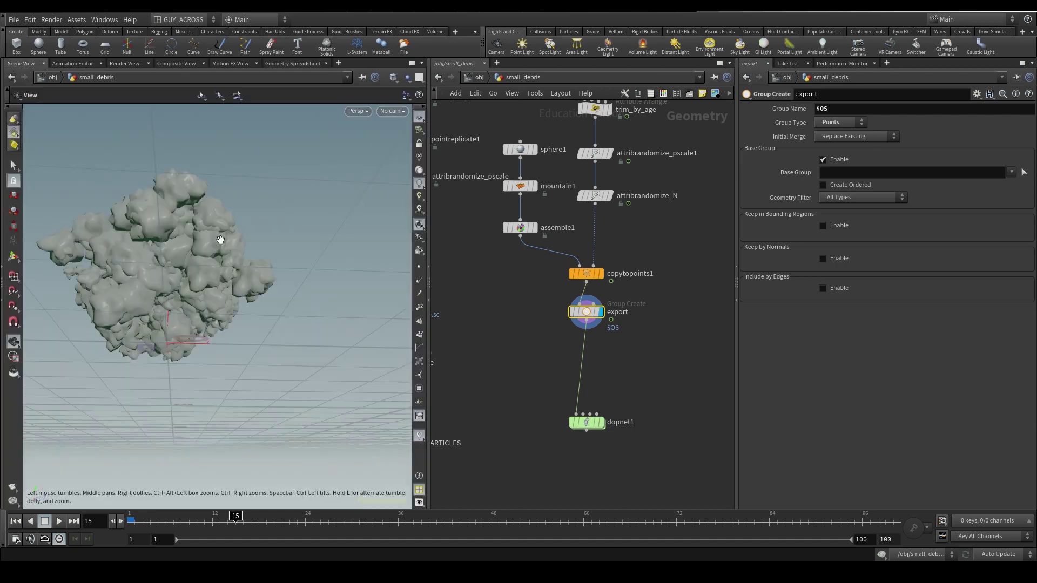
Display the trim_by_age wrangle's output in the viewport and inspect its node info.
middle_drag(625, 180, 609, 307)
click(593, 237)
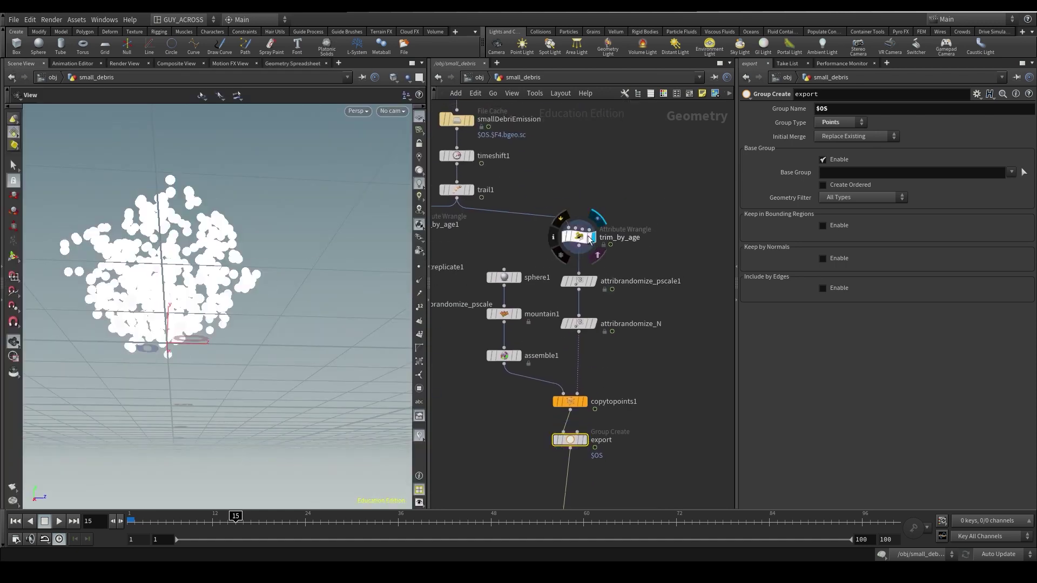
click(580, 236)
middle_drag(581, 238, 654, 156)
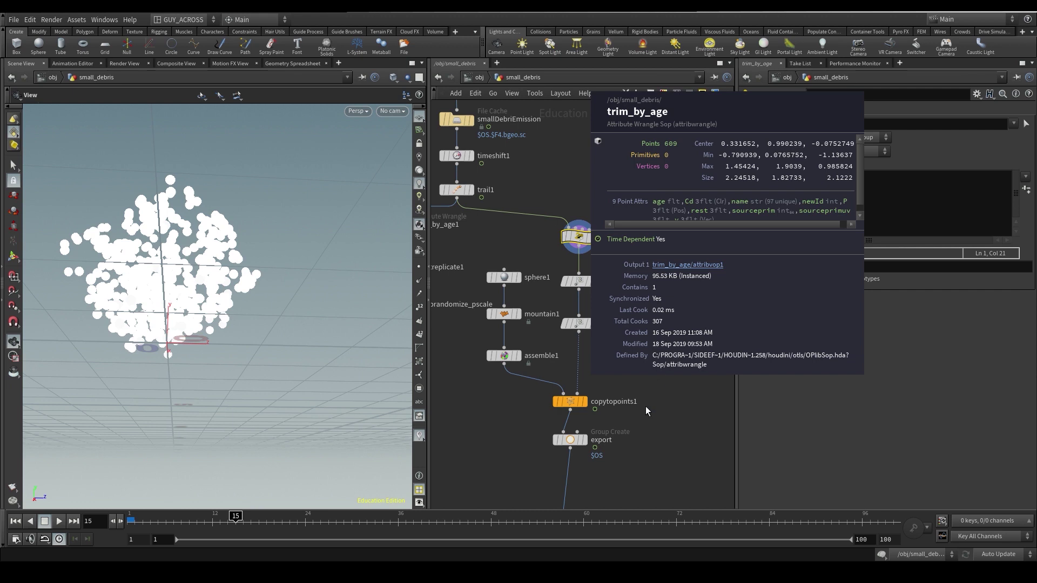
Move the export node further below copytopoints1 to open up space in the network.
scroll(625, 386, down, 3)
click(570, 352)
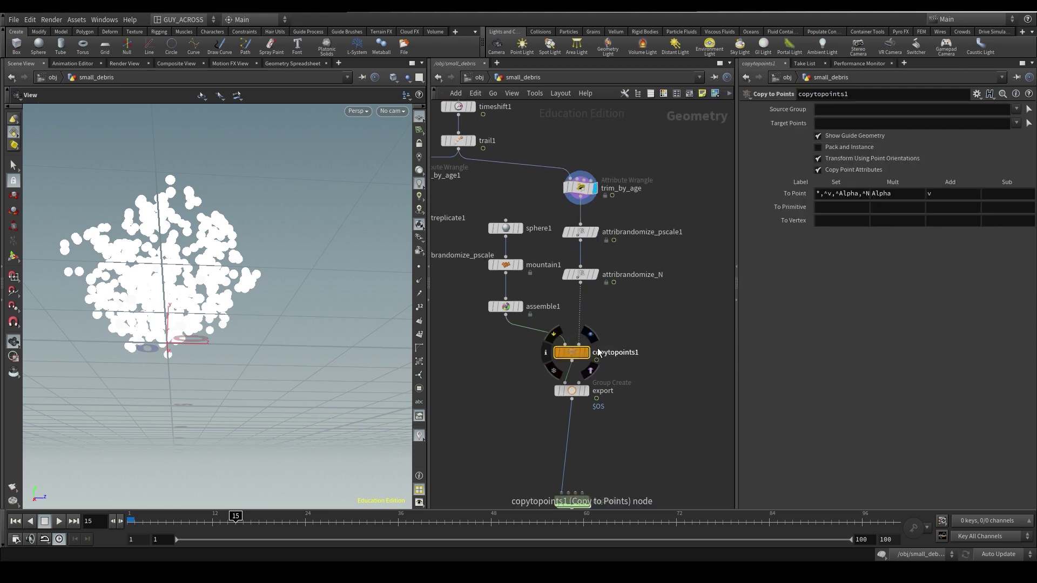
click(572, 391)
middle_drag(536, 455, 523, 353)
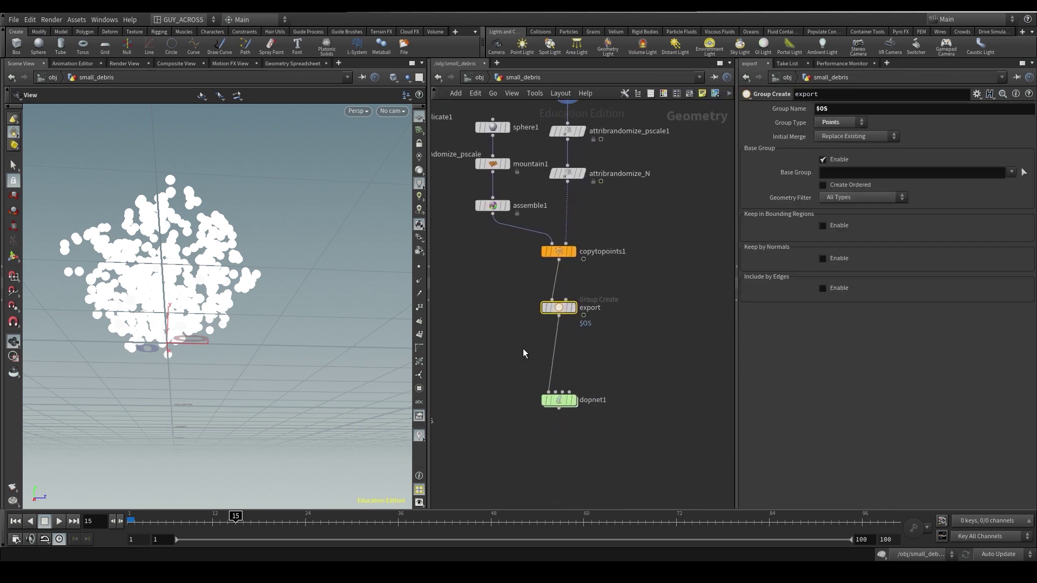
click(556, 400)
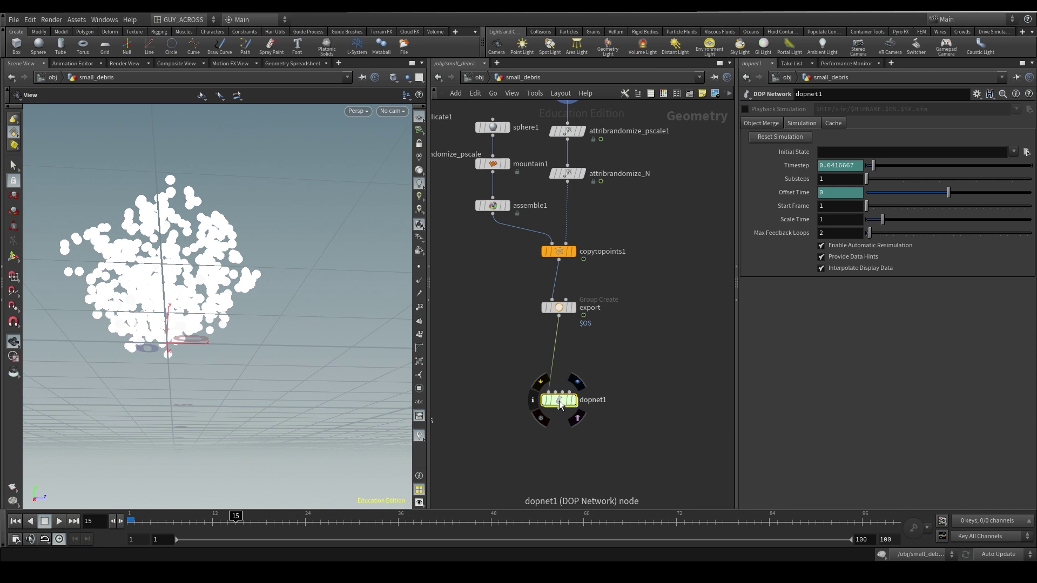
middle_drag(592, 199, 595, 369)
click(570, 257)
click(776, 195)
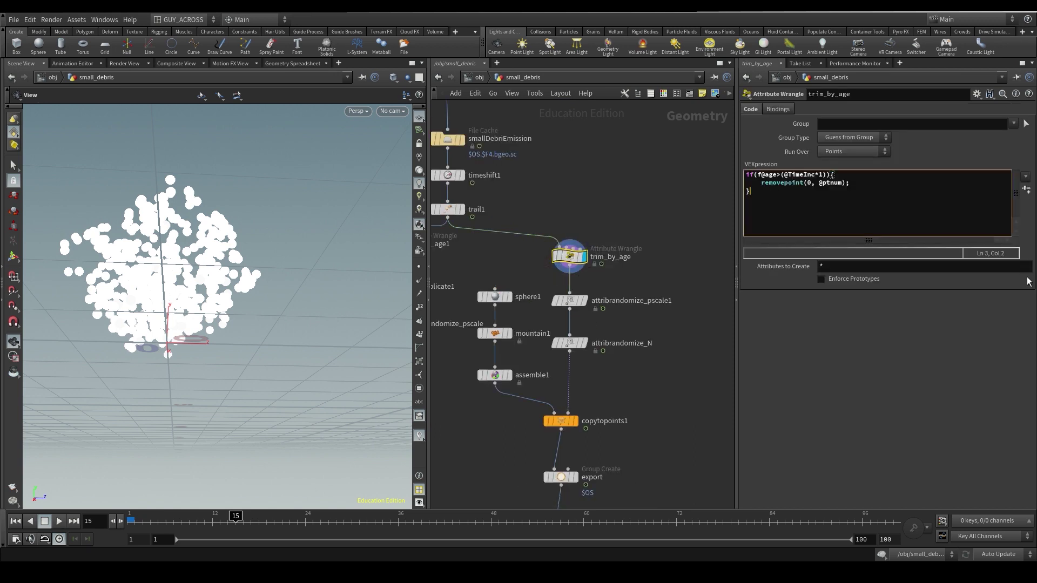
click(826, 175)
text(|| @ptnum>30 )
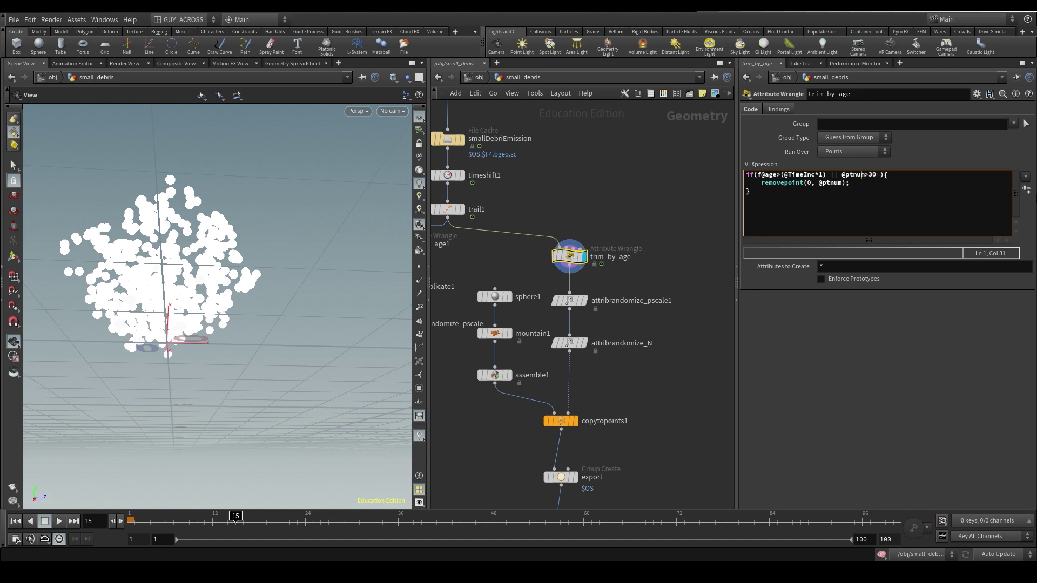
text(( )
text()))
click(747, 191)
text(()
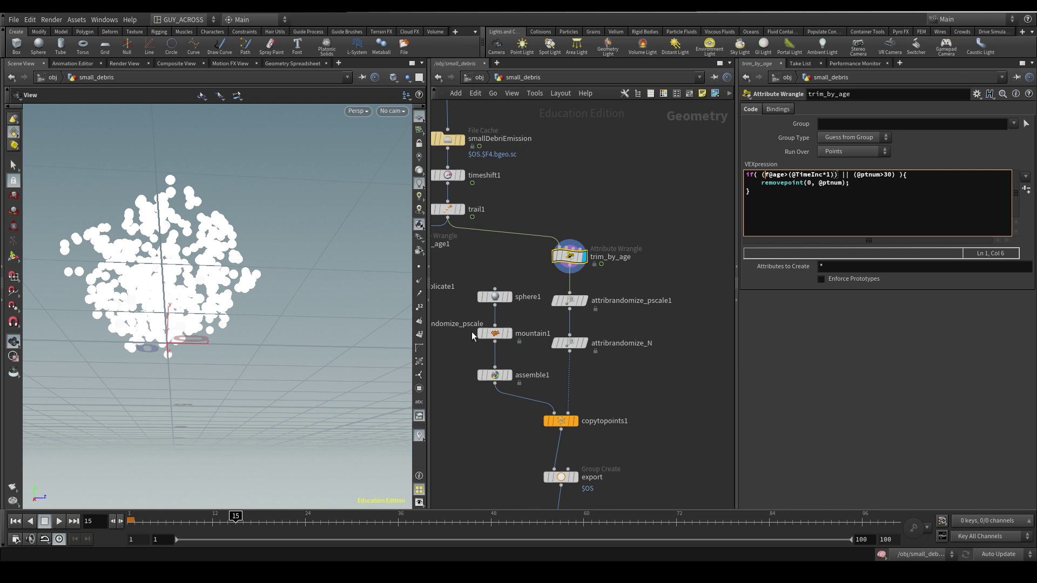
click(834, 432)
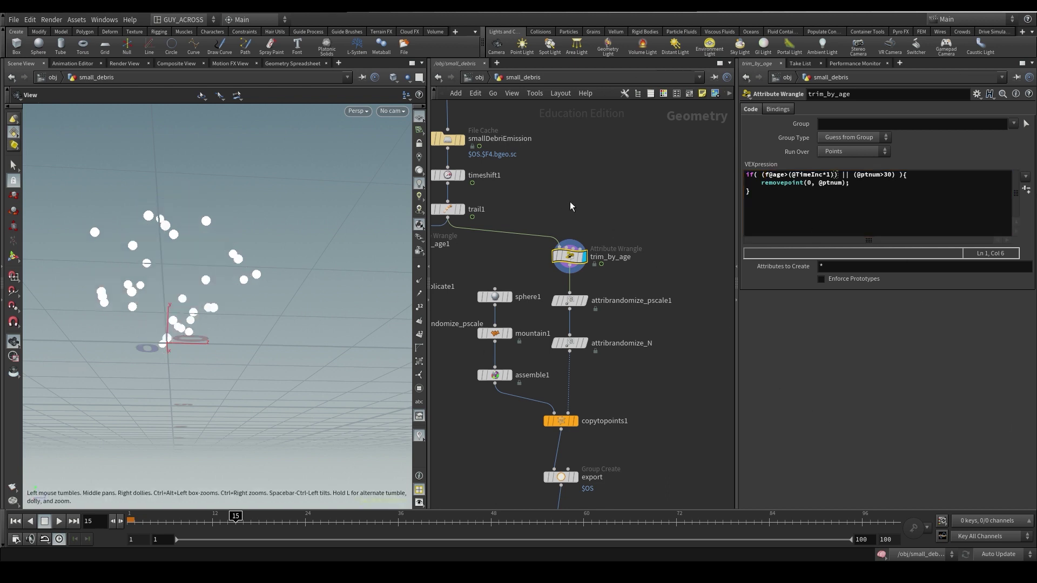
Check the ptnum limit of 30 in trim_by_age and inspect the node's point count.
middle_click(570, 255)
double_click(887, 175)
text(3)
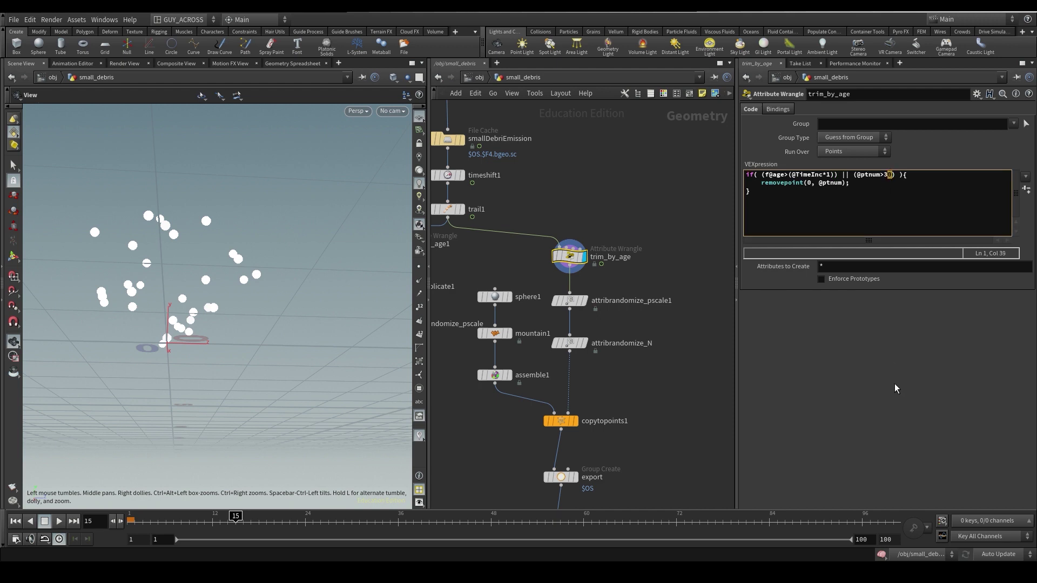
middle_click(569, 255)
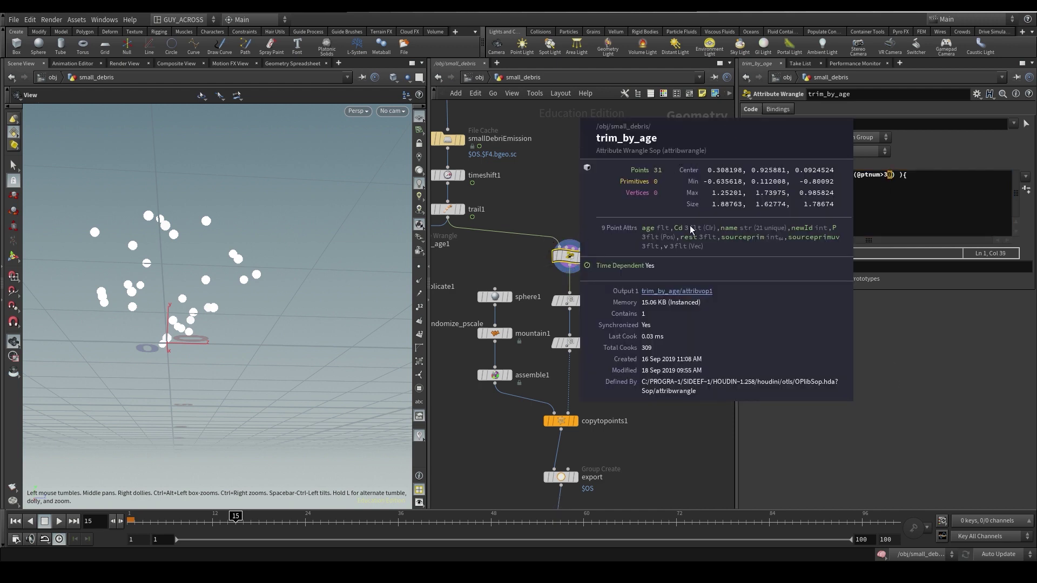
Return to frame 1, enter dopnet1, play the simulation with the reduced emission, and rewind it to the start.
mouse_move(132, 516)
mouse_down()
mouse_move(291, 517)
mouse_move(133, 517)
mouse_up()
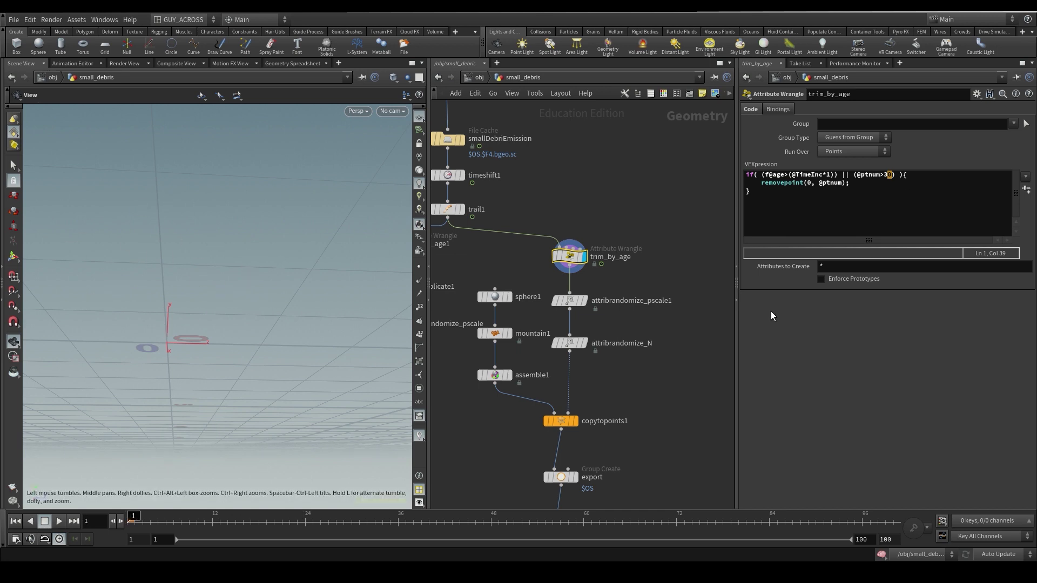
middle_drag(648, 386, 659, 284)
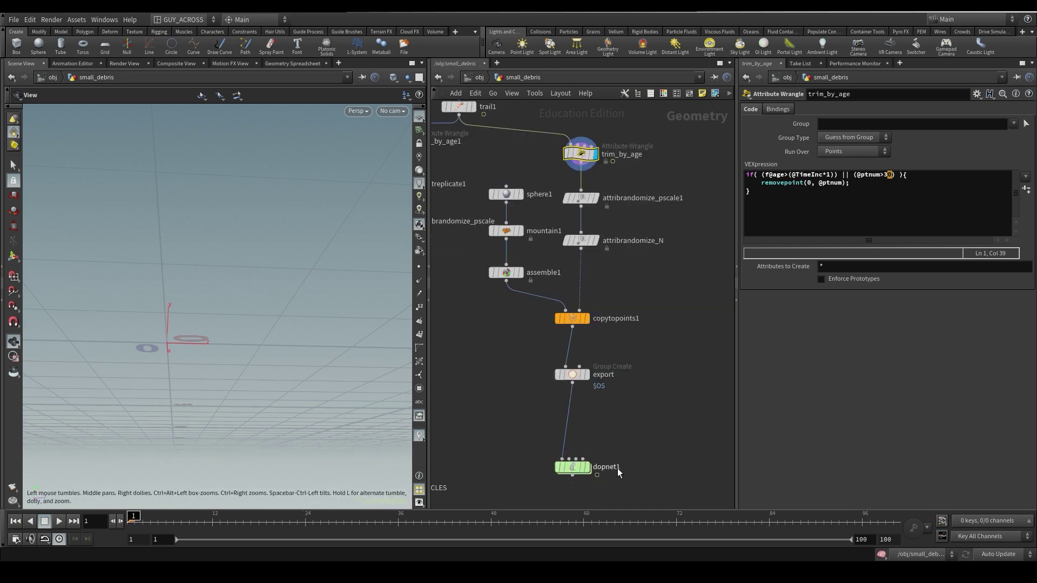
double_click(571, 469)
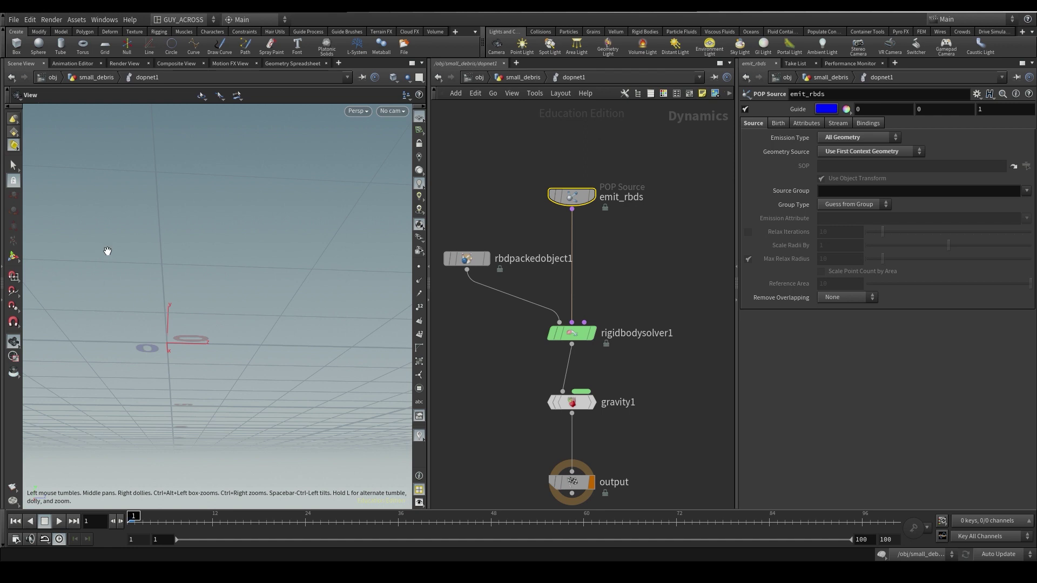
click(13, 20)
click(28, 69)
click(59, 521)
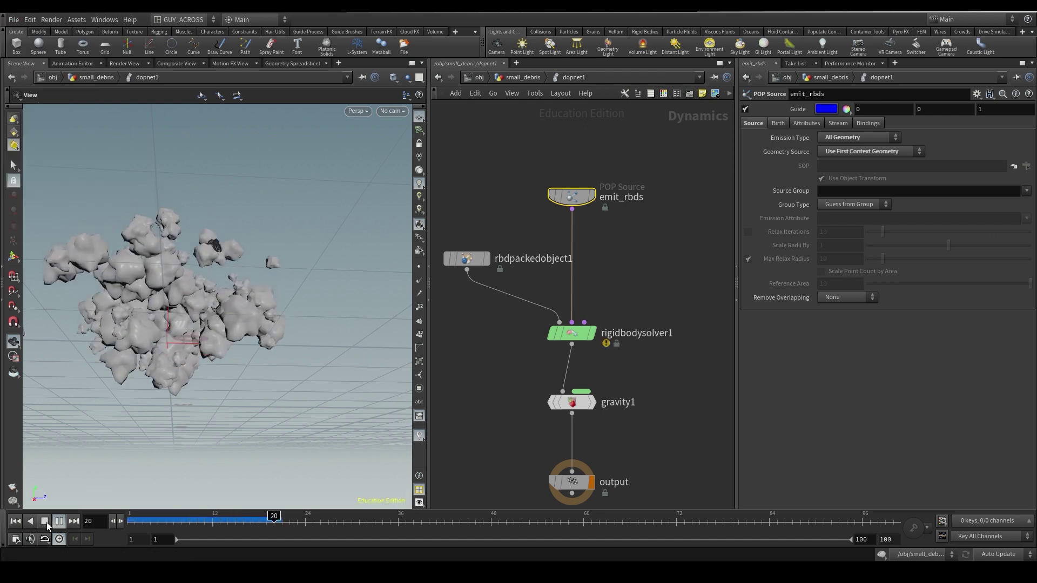
click(15, 522)
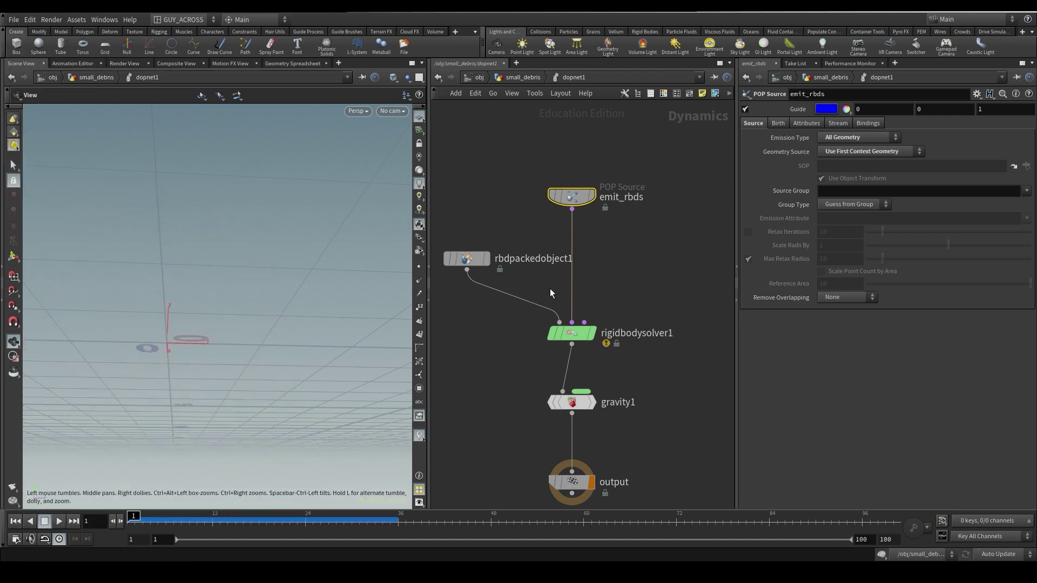
Examine rbdpackedobject1's simulated point attributes and groups at frame 20 in the maximized Geometry Spreadsheet, then restore the pane layout.
click(487, 293)
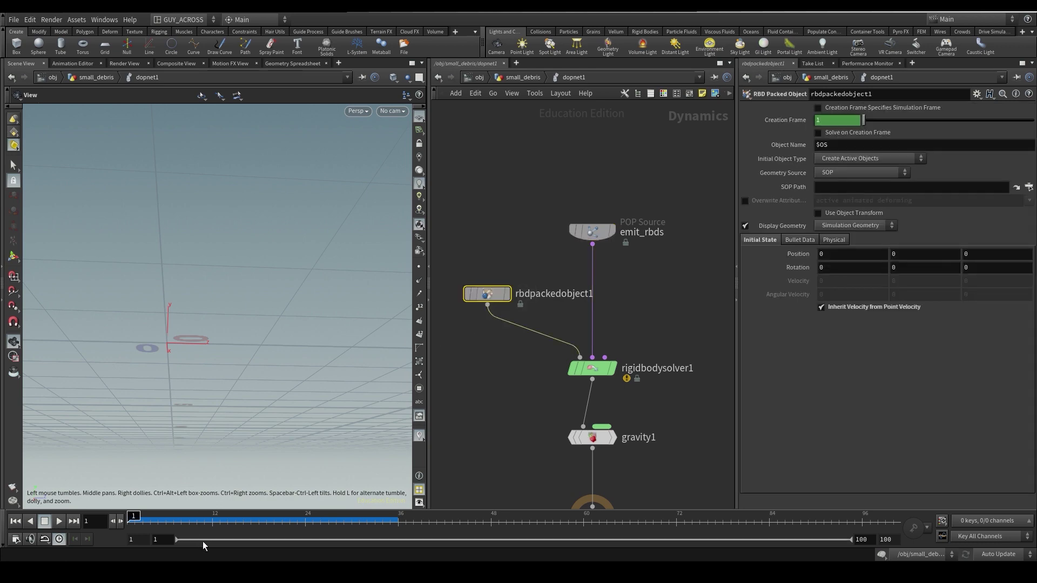
key(Up)
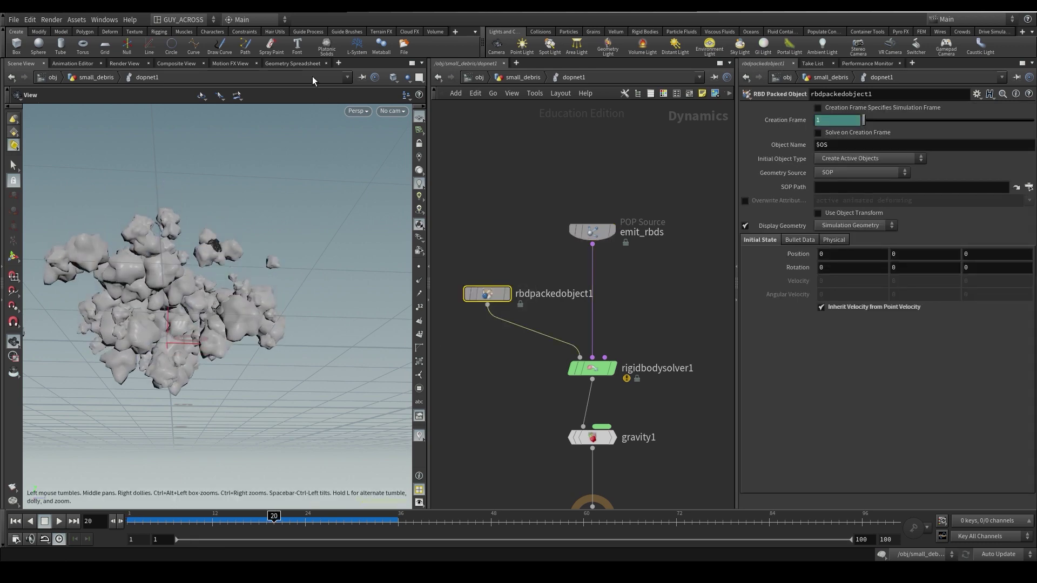
click(296, 64)
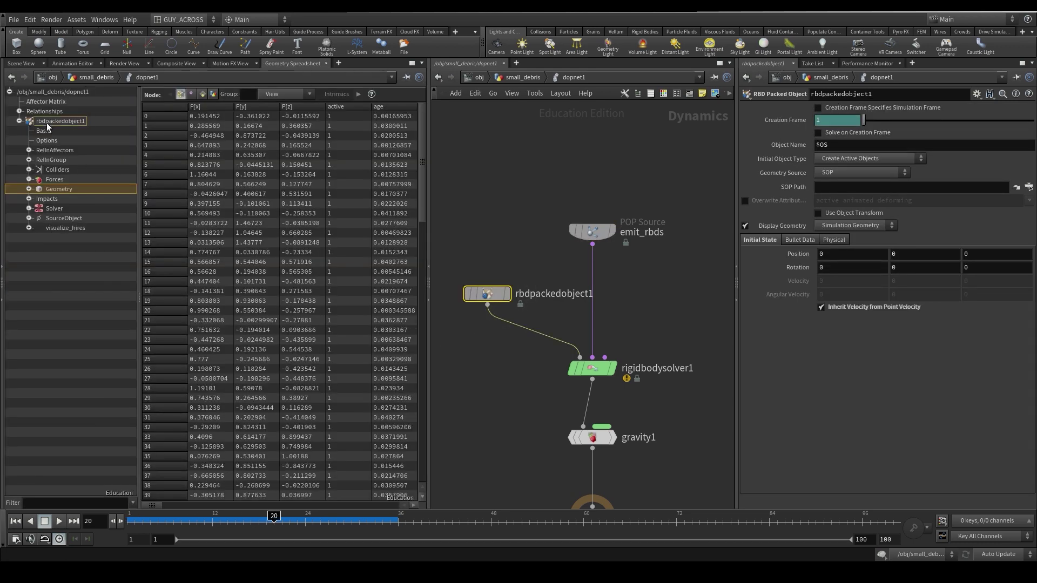
click(89, 122)
middle_drag(682, 384, 671, 327)
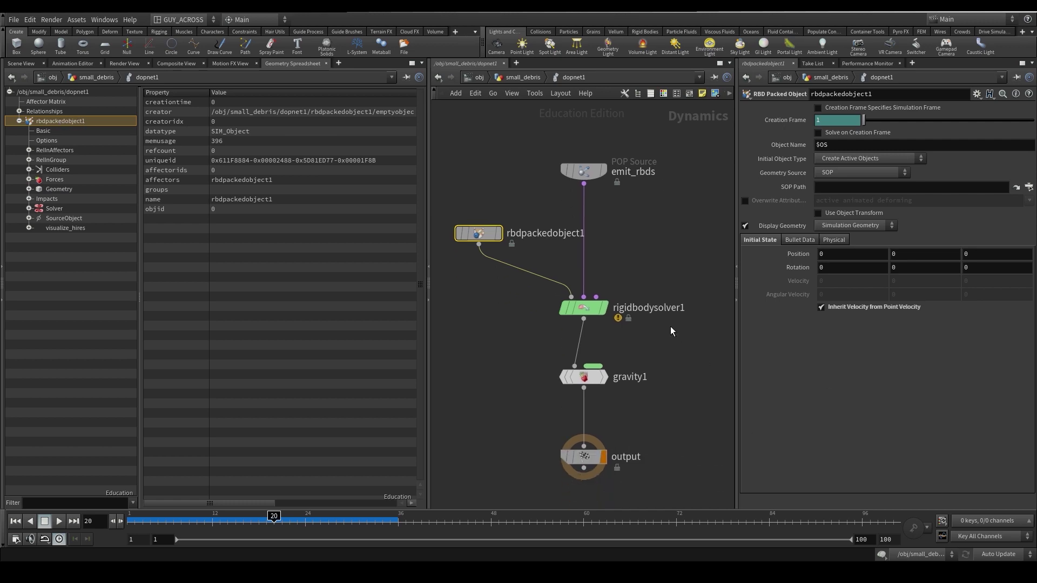
click(56, 190)
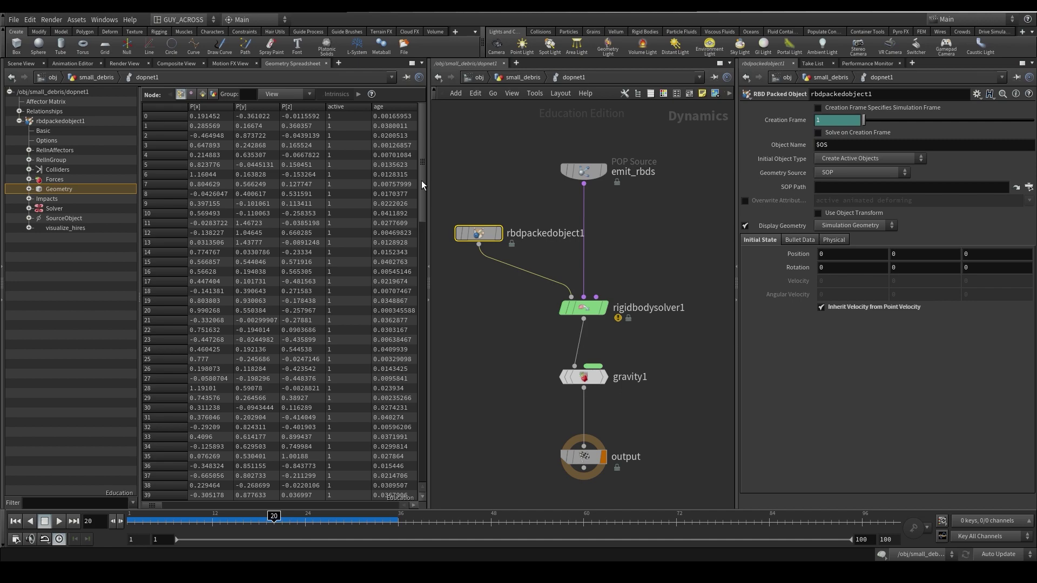
click(411, 63)
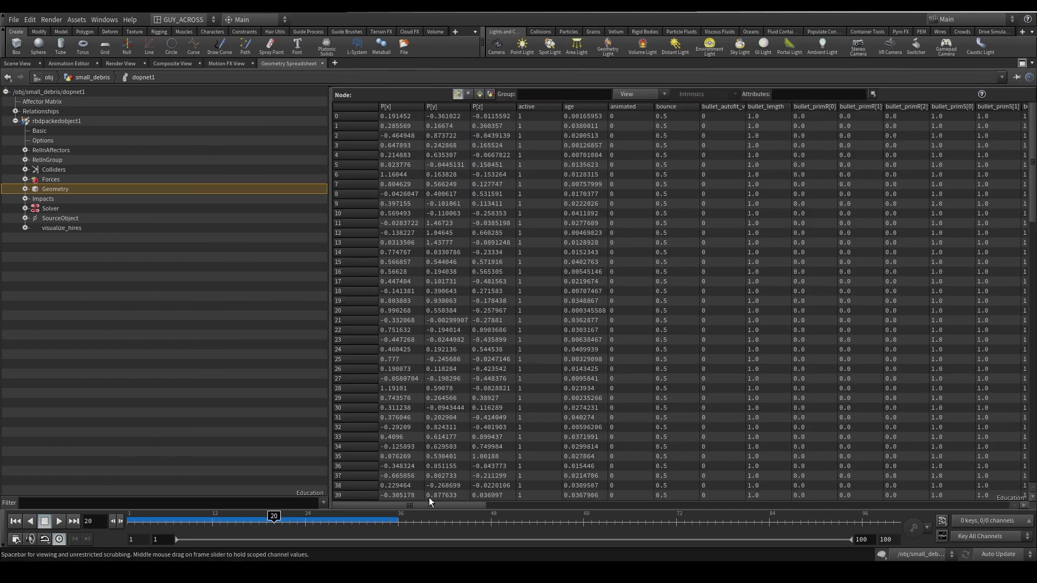
drag(429, 504, 1006, 480)
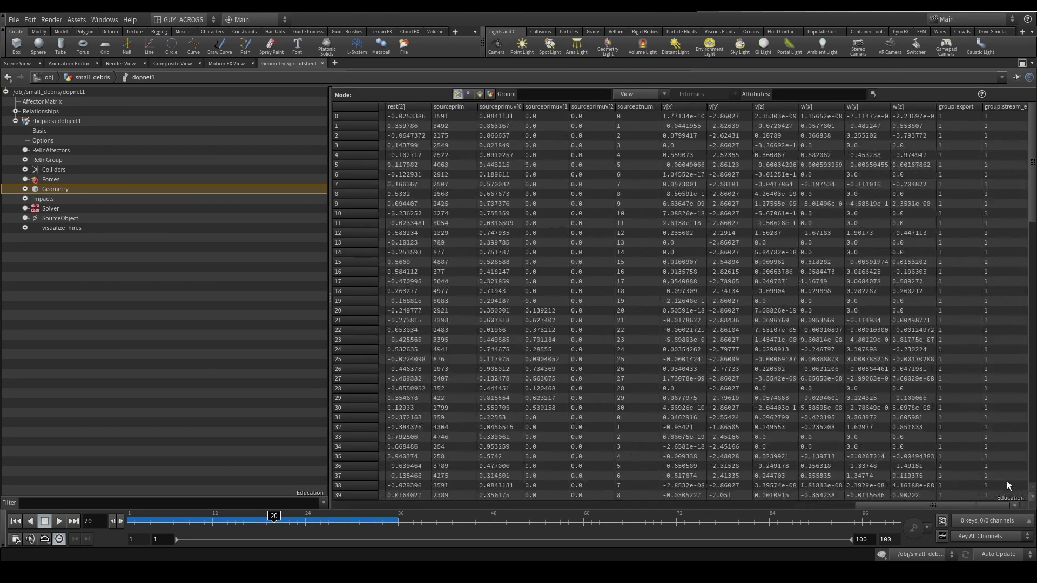
click(969, 106)
key(ctrl+b)
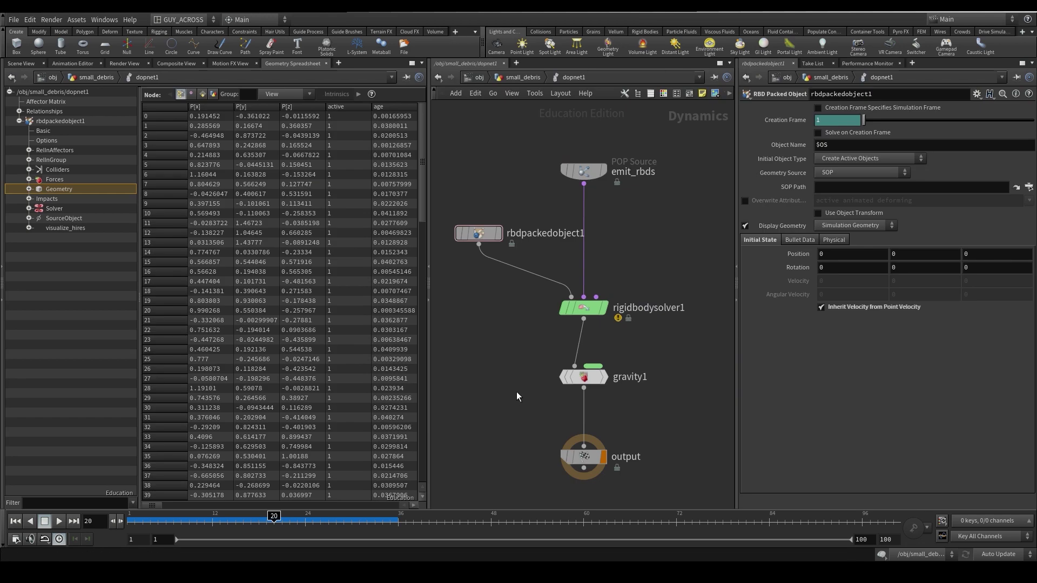
Rewind to frame 1 and add a Ground Plane node below rbdpackedobject1, beside the gravity1 node.
key(ctrl+Up)
middle_drag(443, 367, 491, 308)
key(Tab)
text(groun)
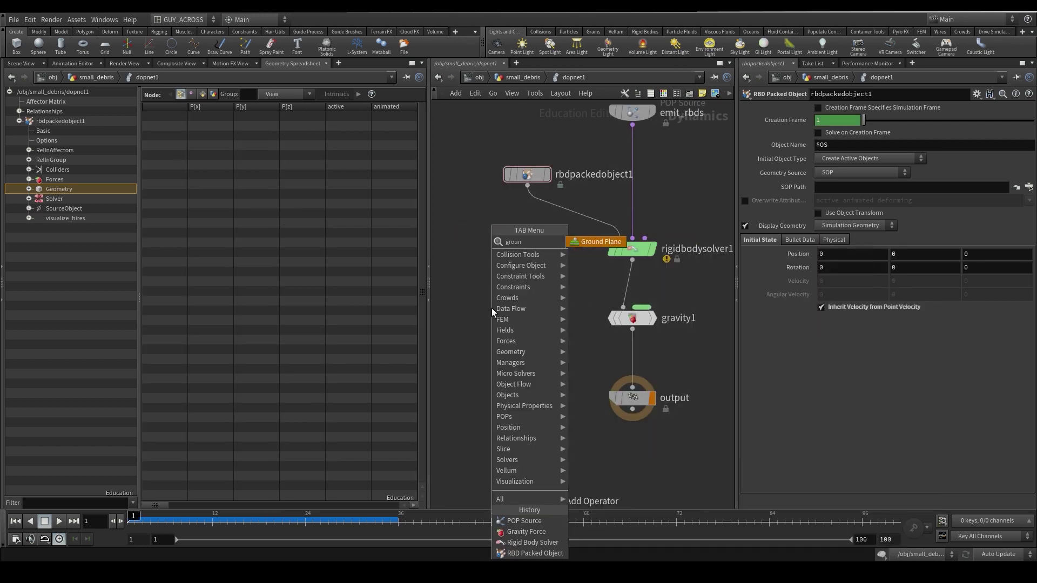
key(Return)
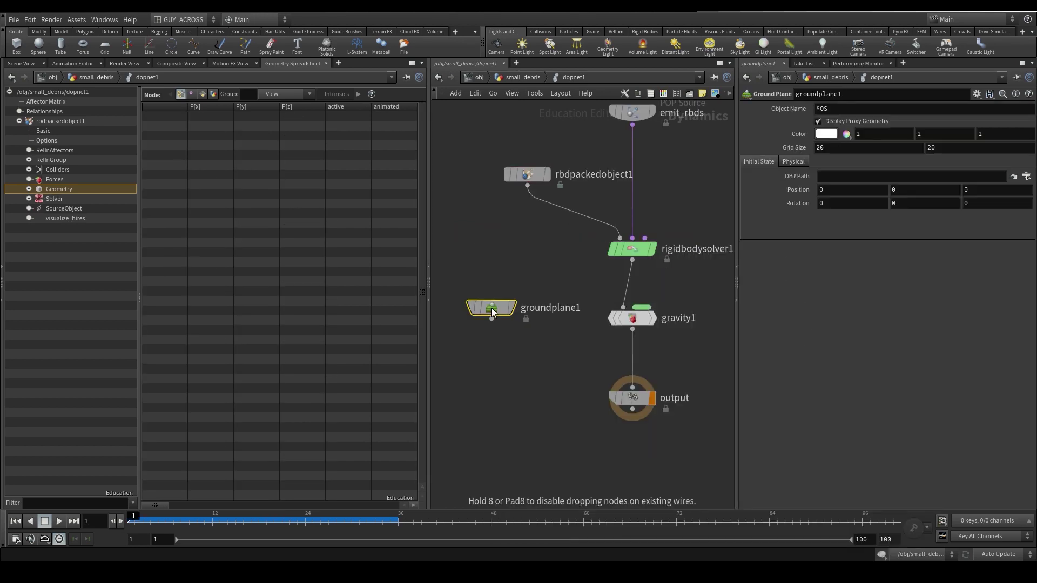
click(496, 288)
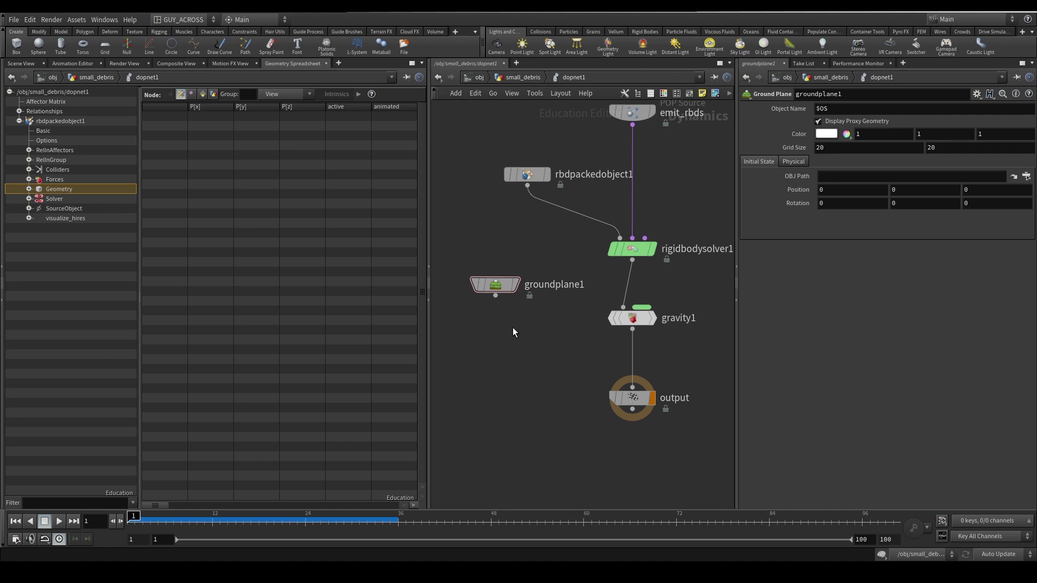
Add a Merge node between gravity1 and output, with groundplane1 as its first input and gravity1 as its second.
key(Tab)
text(me)
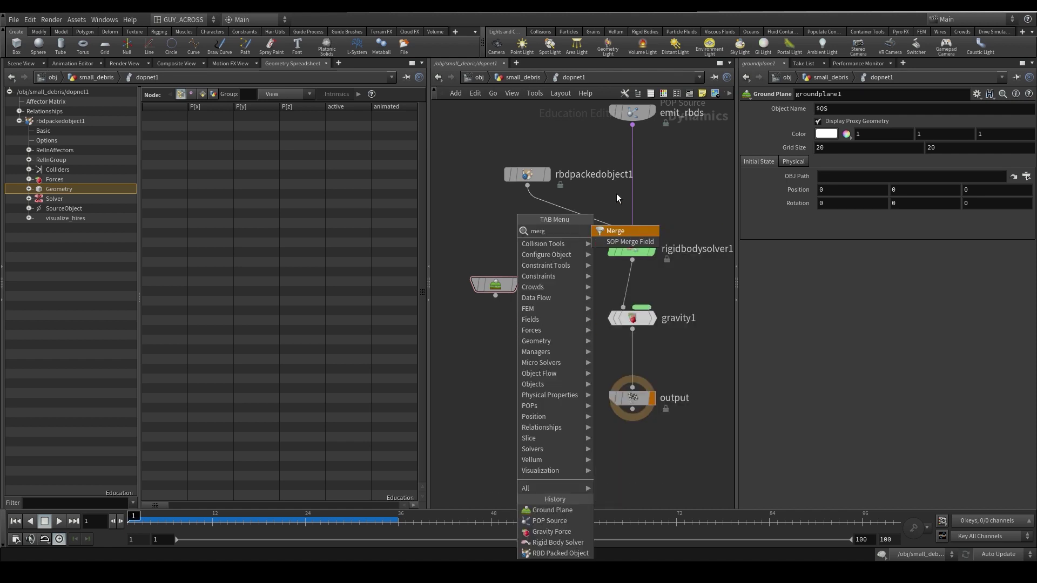
click(616, 231)
click(551, 353)
drag(495, 295, 550, 339)
drag(632, 329, 636, 451)
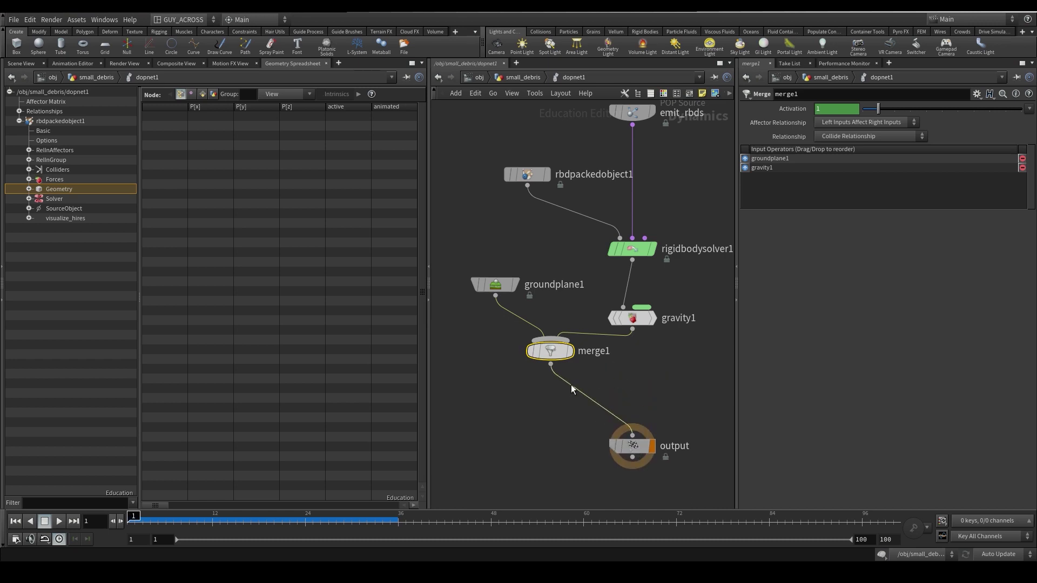
drag(553, 351, 636, 381)
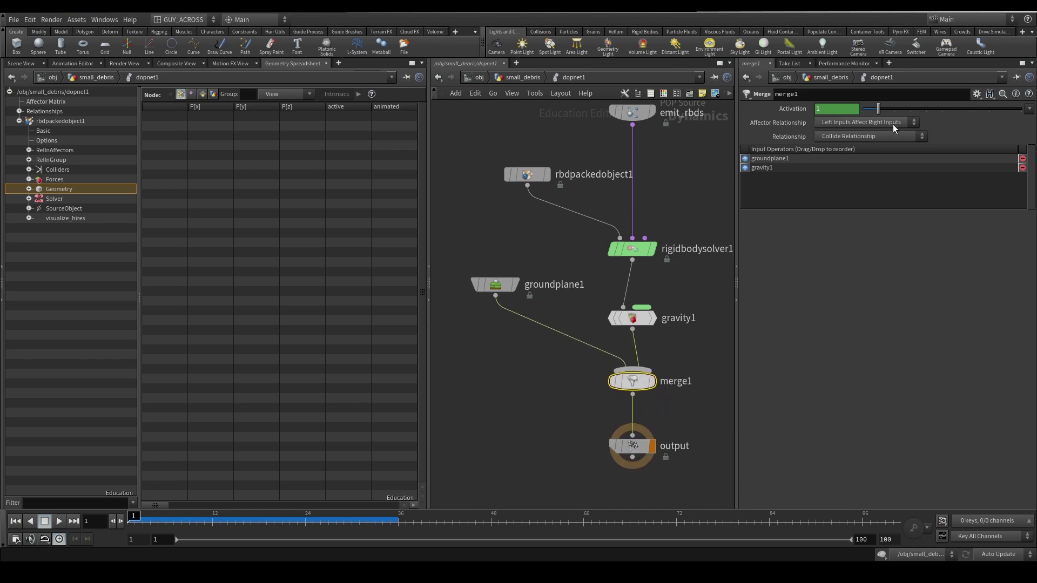
Set the Bounce of groundplane1 to 0.01.
click(495, 285)
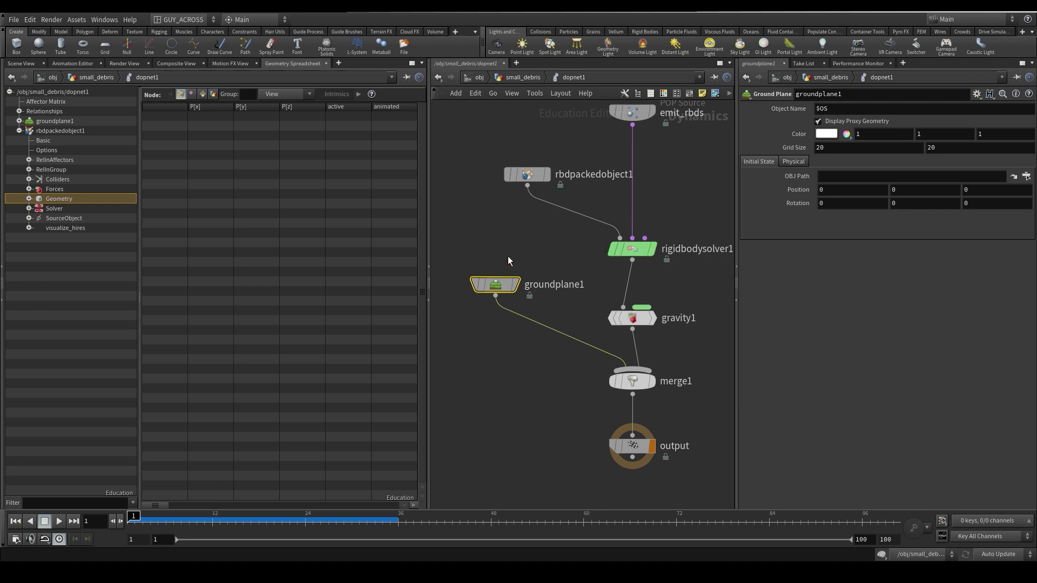
drag(496, 285, 489, 300)
click(793, 162)
text(0.01)
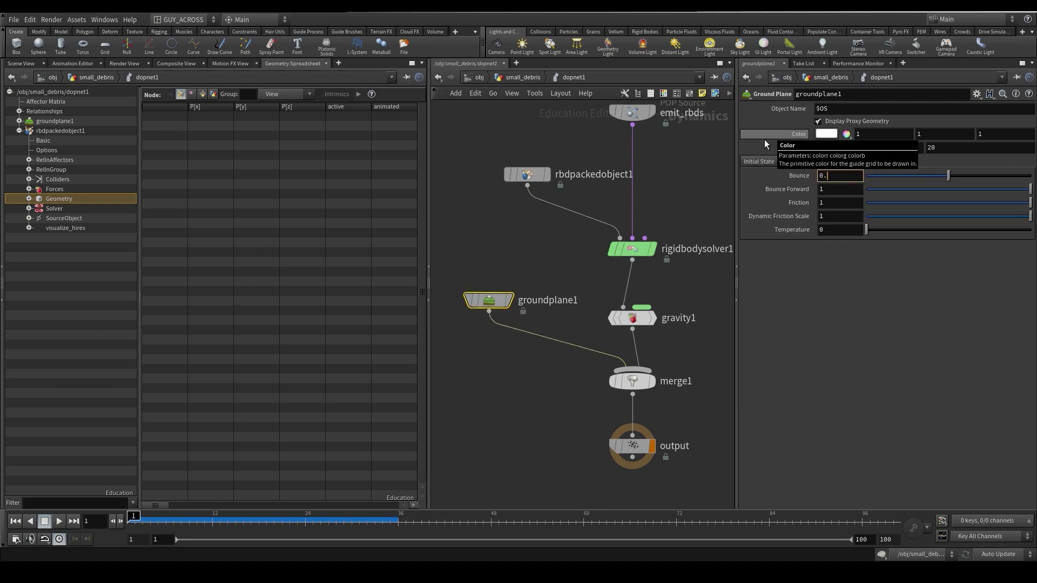
key(Return)
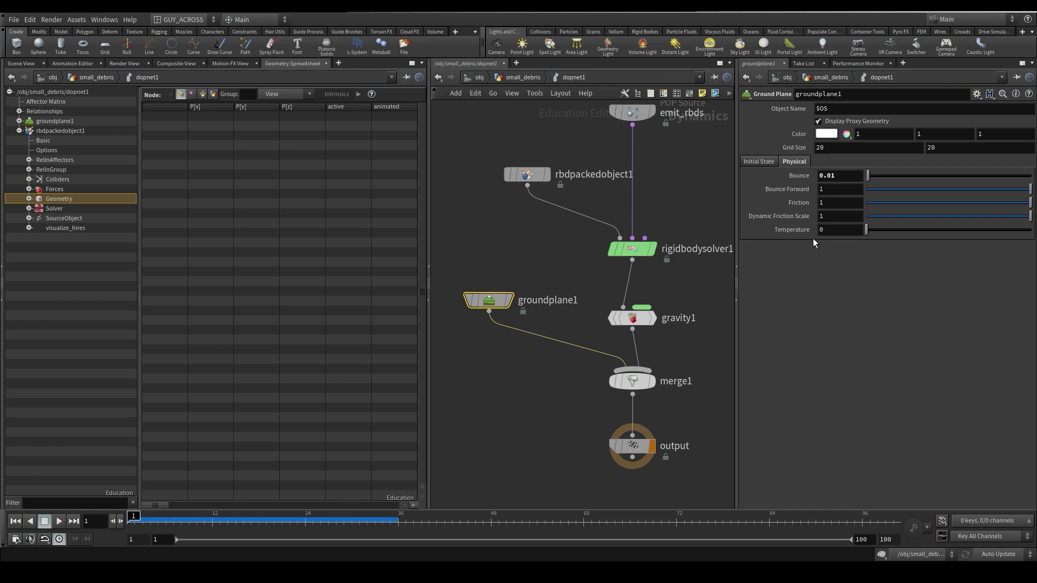
Rename the rbdpackedobject1 node to RBD_rockDebris.
middle_drag(509, 379, 548, 436)
click(507, 276)
scroll(554, 293, down, 1)
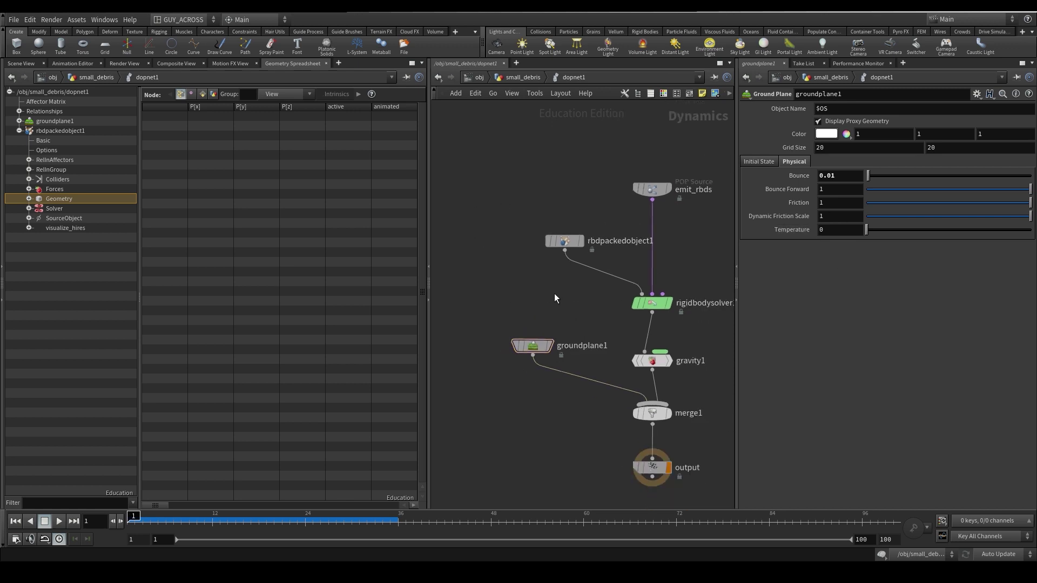
middle_drag(554, 293, 538, 264)
scroll(538, 264, up, 1)
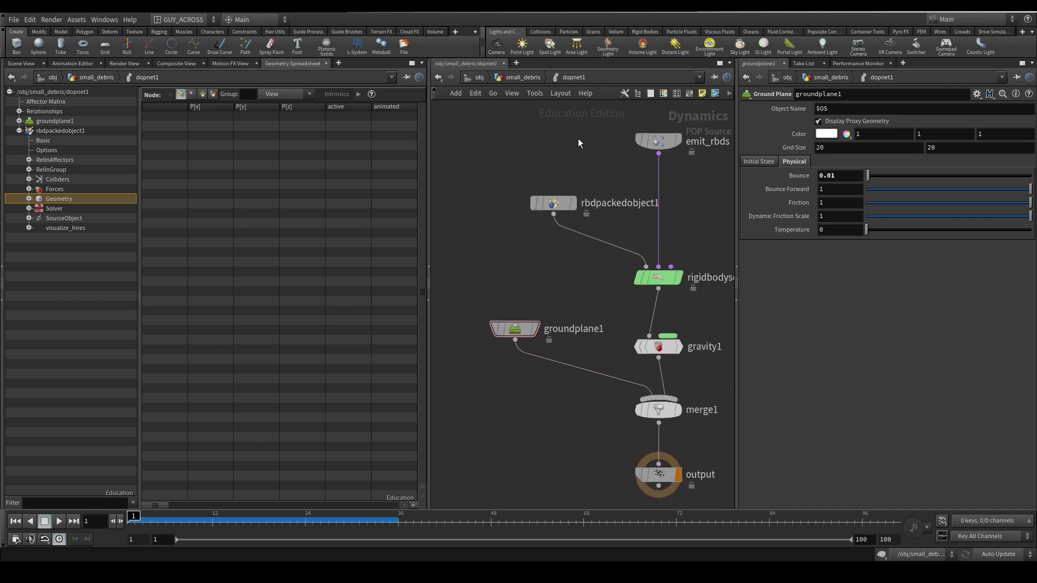
double_click(621, 203)
text(roc)
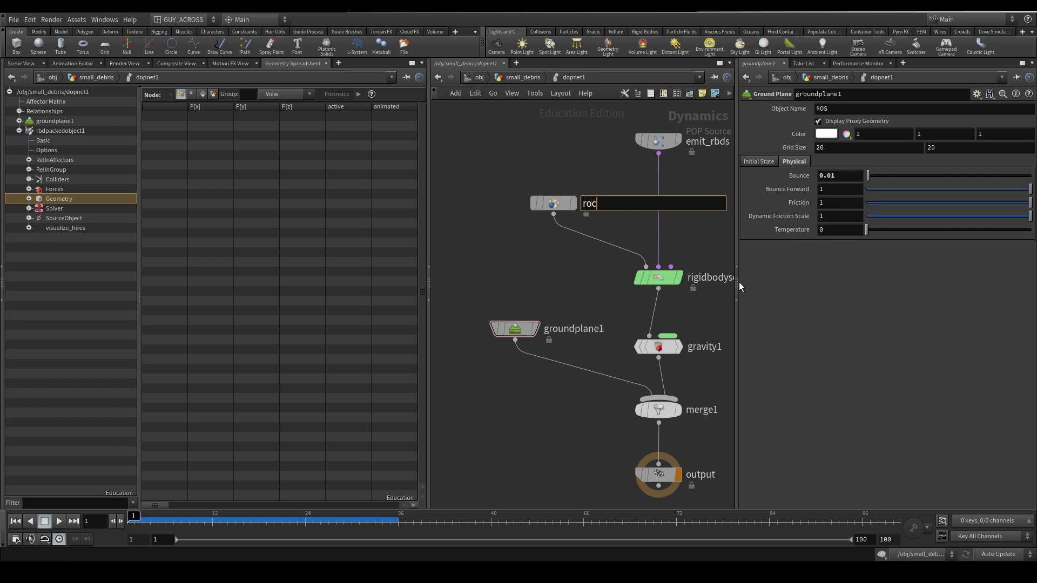
text(kDebris)
key(Home)
text(RBD_)
key(Return)
Move groundplane1 aside and add a Static Object node below it, beside the merge node.
click(520, 331)
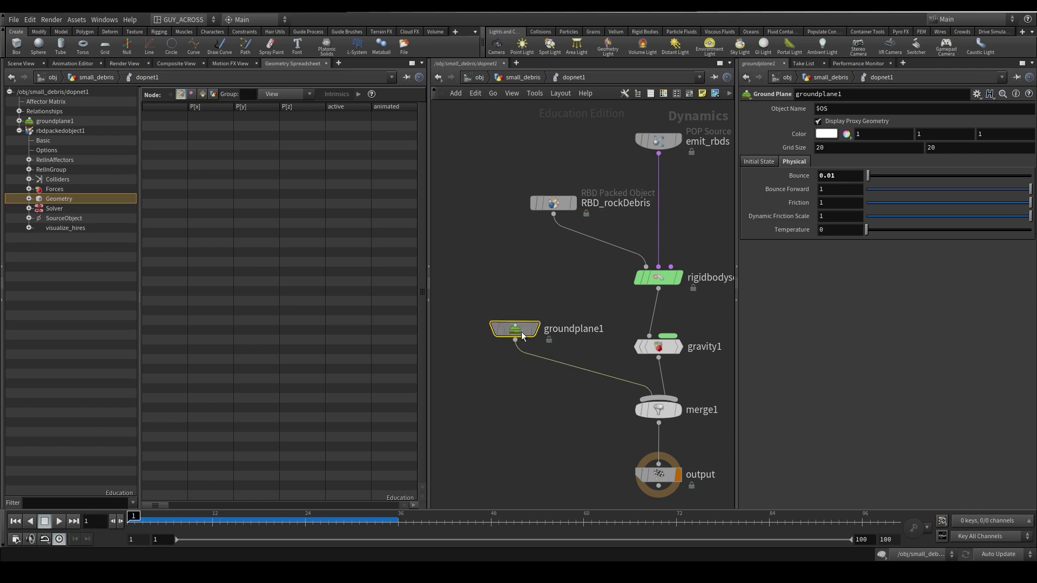
drag(522, 335, 477, 317)
key(Tab)
text(stat)
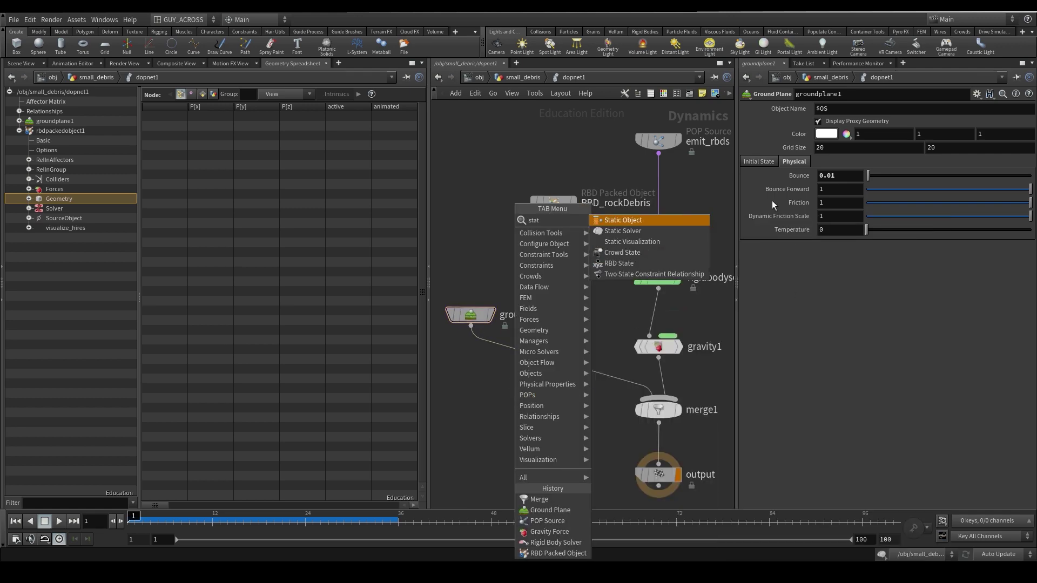
click(622, 220)
click(533, 383)
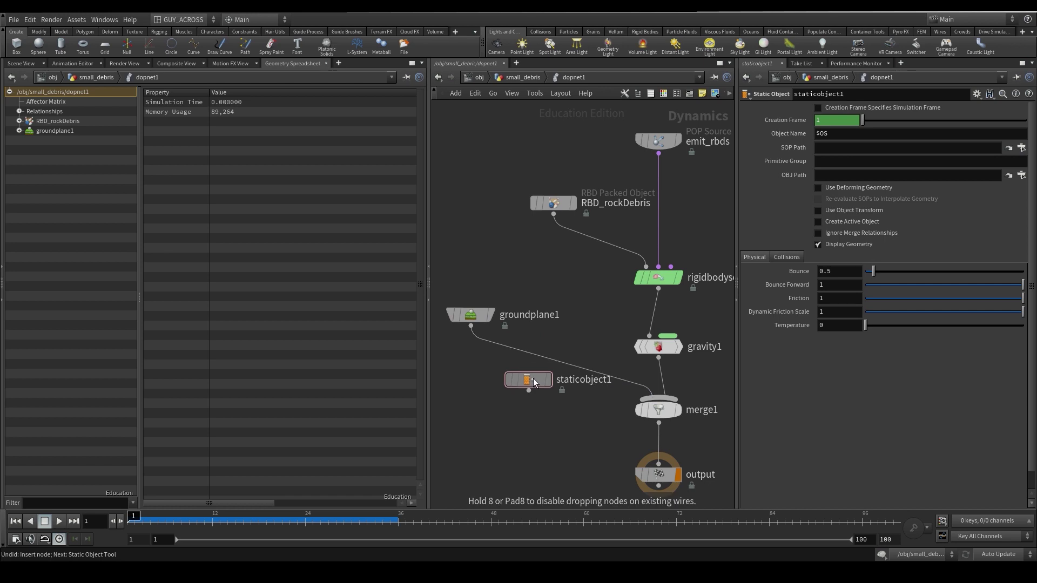
drag(534, 378, 515, 390)
Rename the new static object node to original_sim.
click(565, 393)
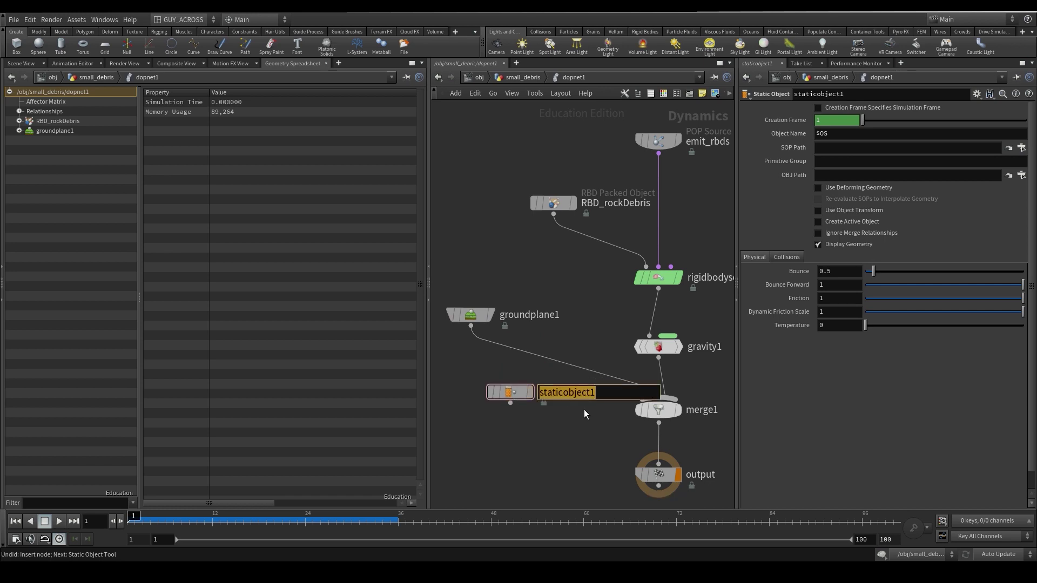
text(original)
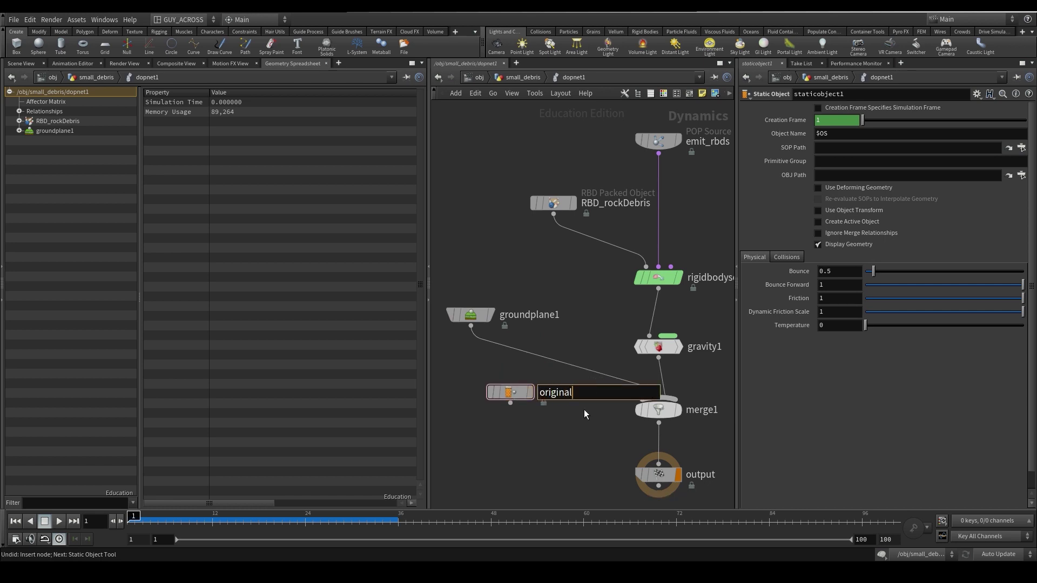
text(_sim)
key(Return)
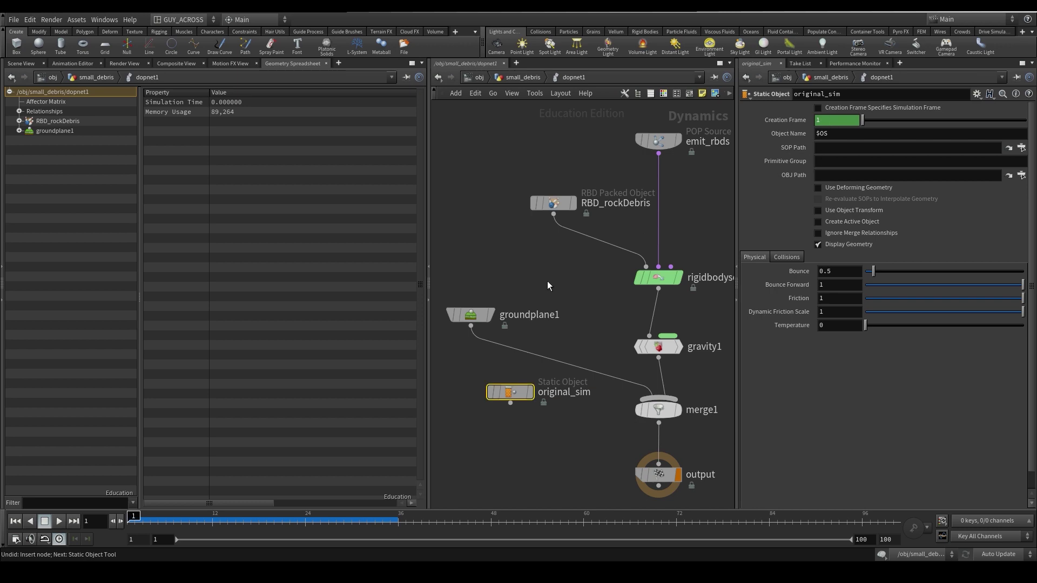
Return to the small_debris network and wire the output of in_rbds into the second input of dopnet1.
click(535, 264)
key(u)
middle_drag(615, 248, 678, 447)
middle_drag(577, 185, 540, 302)
click(484, 210)
middle_drag(637, 423, 614, 217)
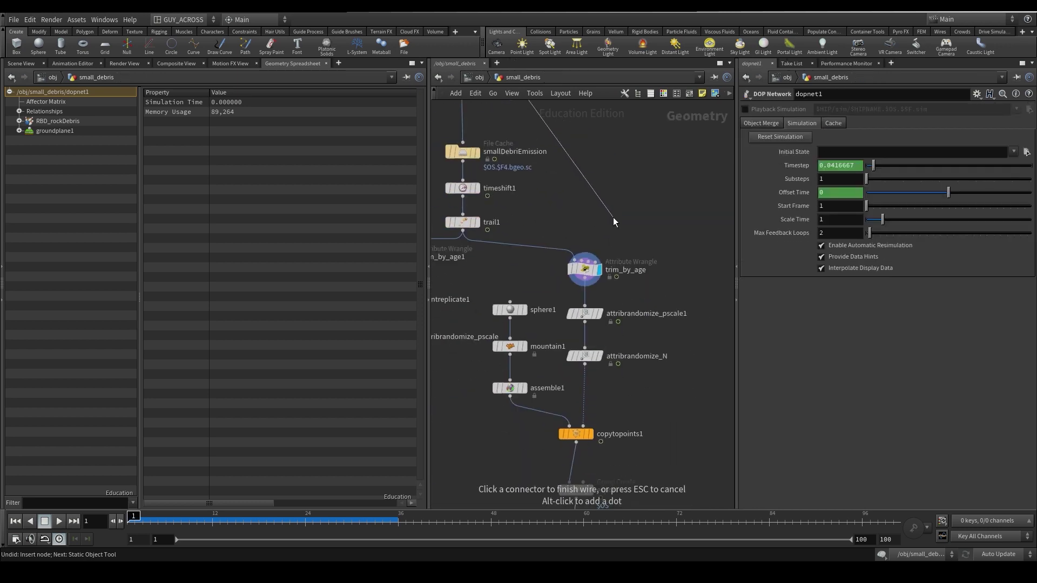
middle_drag(637, 420, 643, 312)
middle_drag(637, 351, 632, 254)
click(574, 370)
Route the wire from in_rbds to dopnet1 around the node chain using two wire dots.
middle_drag(624, 178, 658, 487)
alt+drag(547, 377, 704, 193)
middle_drag(676, 401, 613, 186)
alt+drag(579, 273, 642, 403)
middle_drag(678, 328, 654, 507)
scroll(651, 500, down, 3)
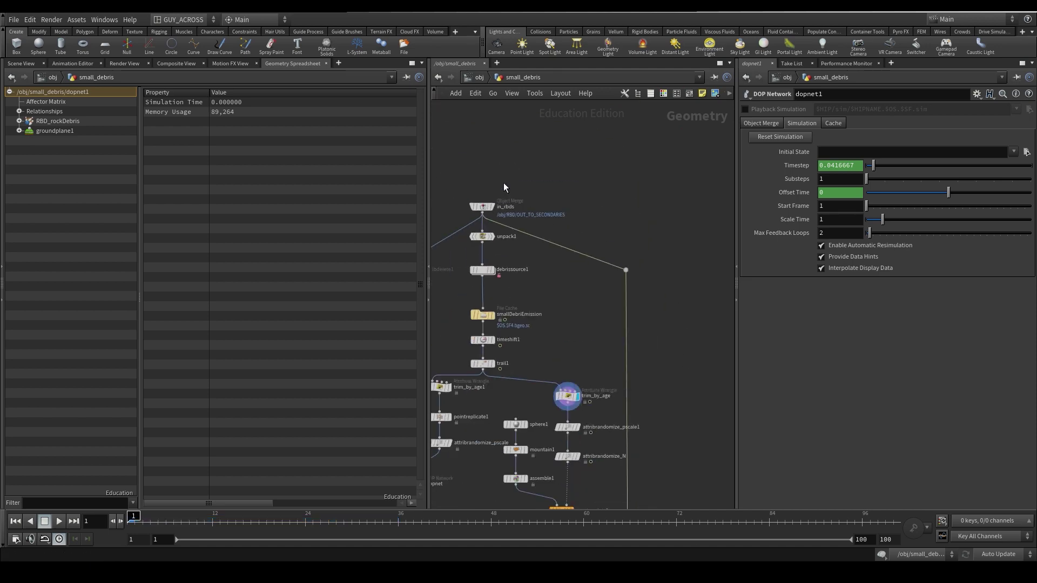
Inside dopnet1, set original_sim's SOP Path to `opinputpath("../",1)` and enable Use Deforming Geometry.
click(483, 207)
middle_drag(577, 343, 537, 89)
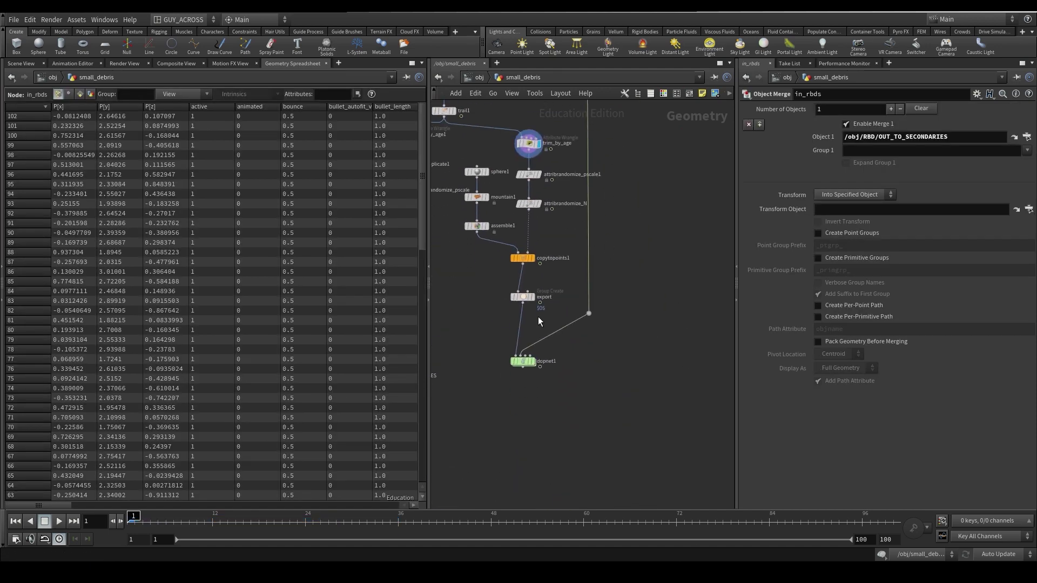
scroll(529, 365, up, 5)
click(517, 361)
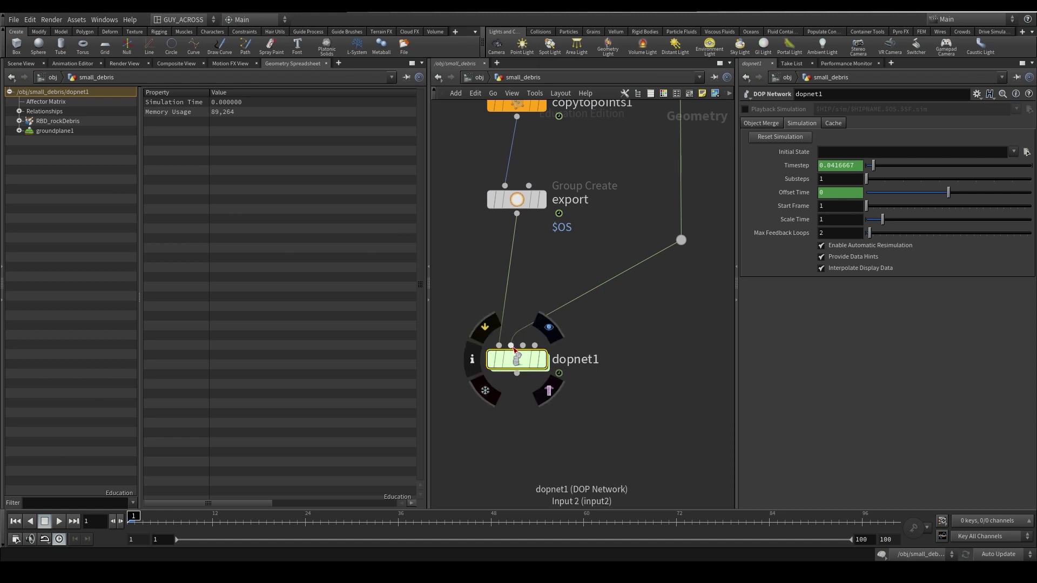
double_click(515, 356)
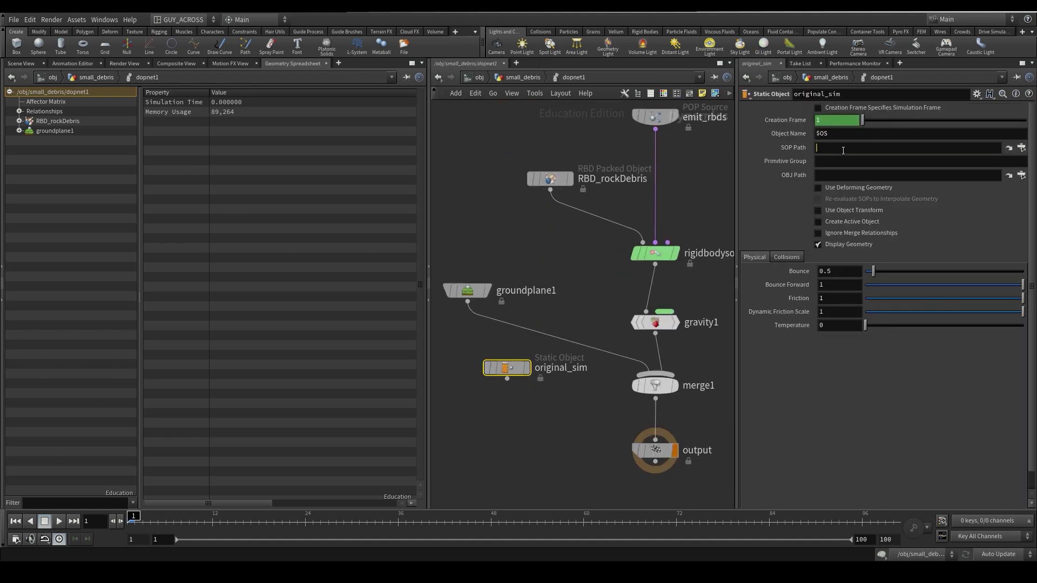
text(`opinp)
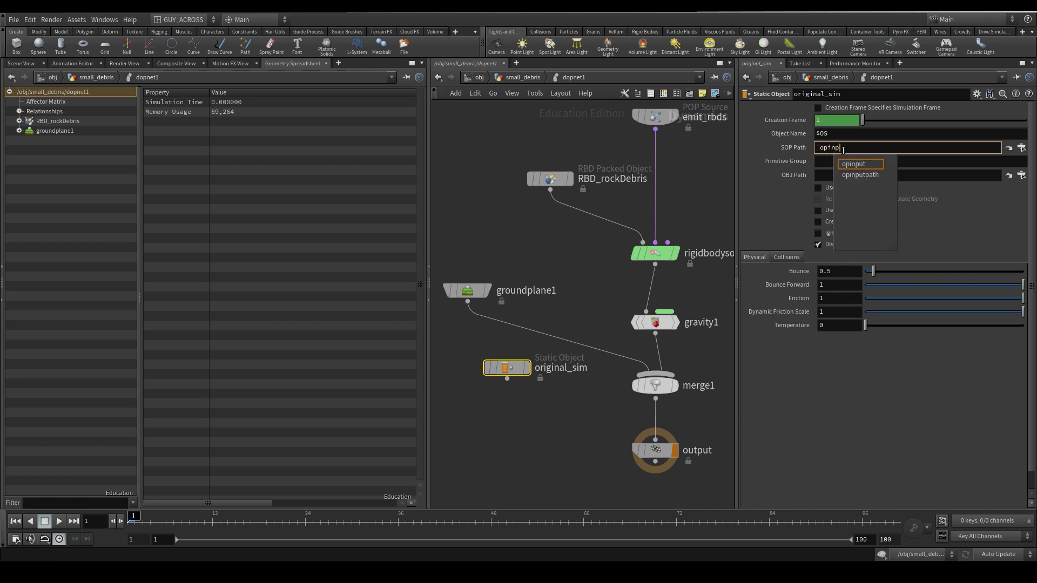
key(Tab)
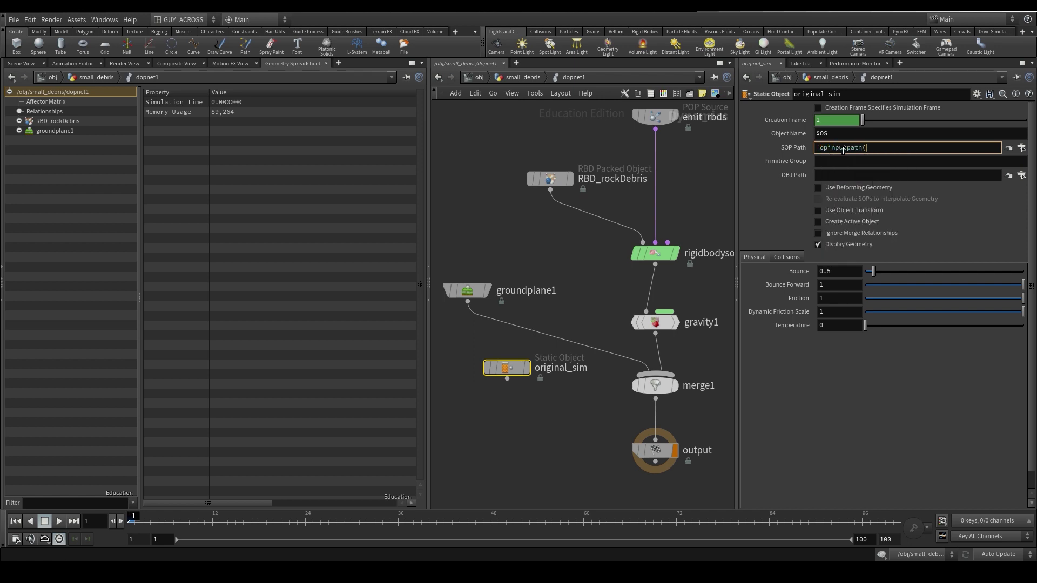
text(("../")
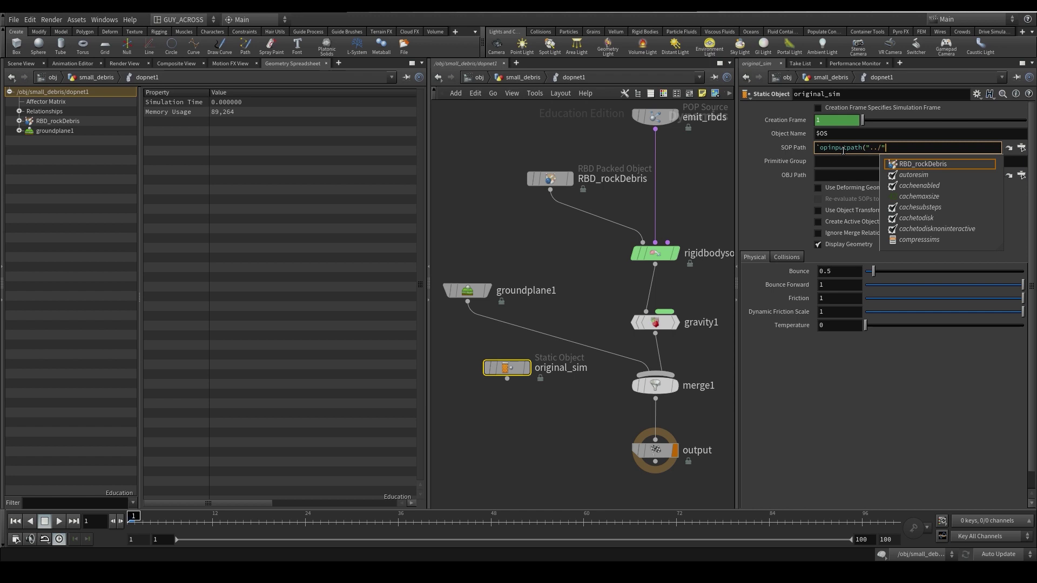
text(,)
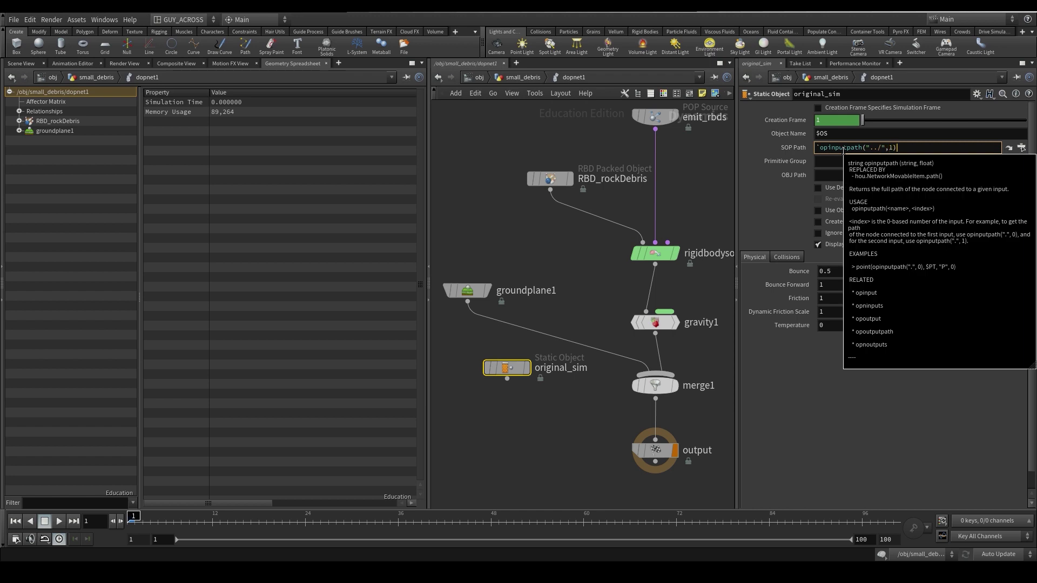
text(1)`)
key(Return)
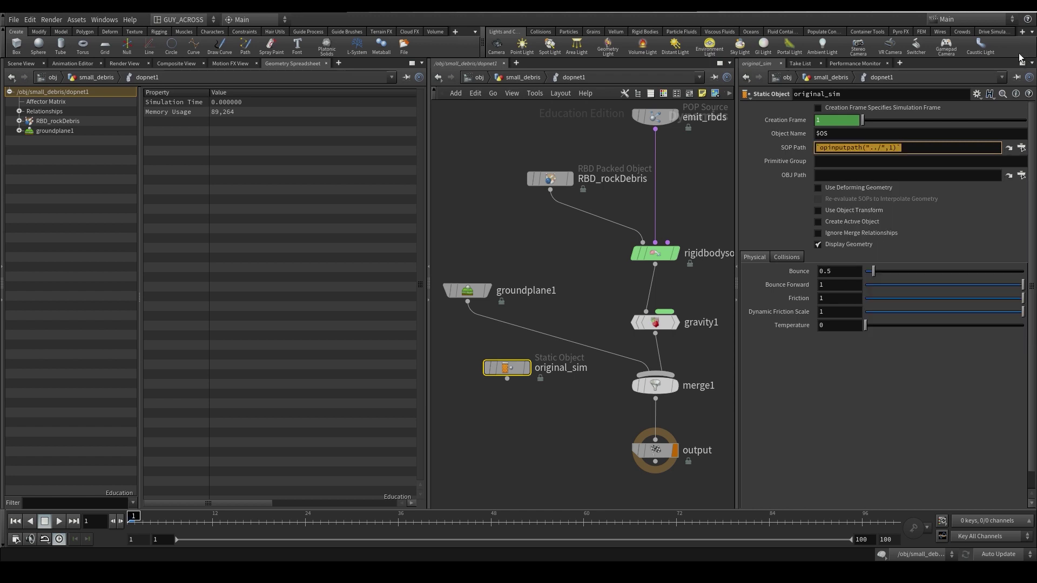
click(837, 438)
click(819, 188)
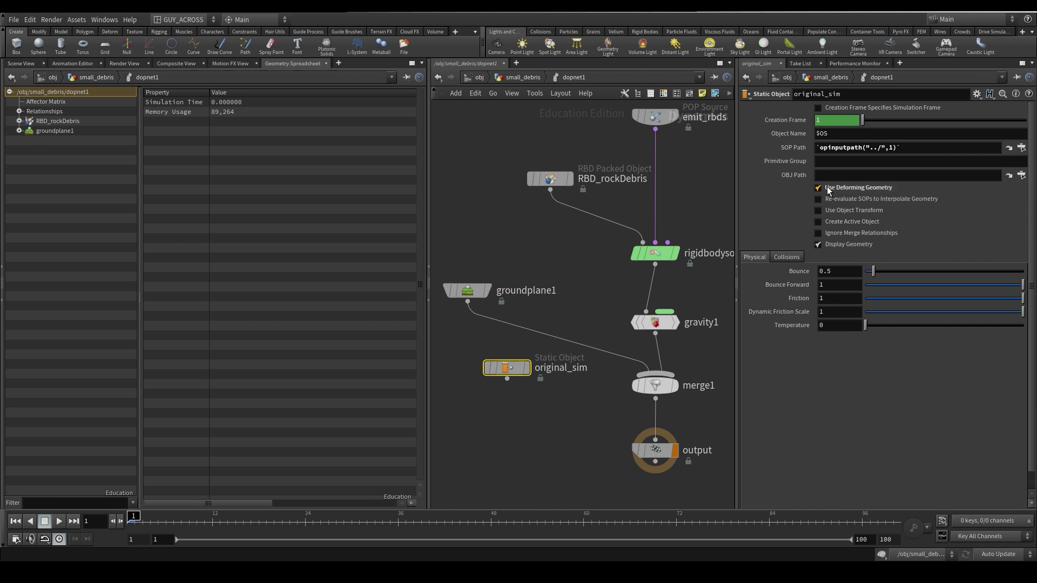
Display original_sim in the Scene View and scrub the timeline to frame 23.
click(526, 367)
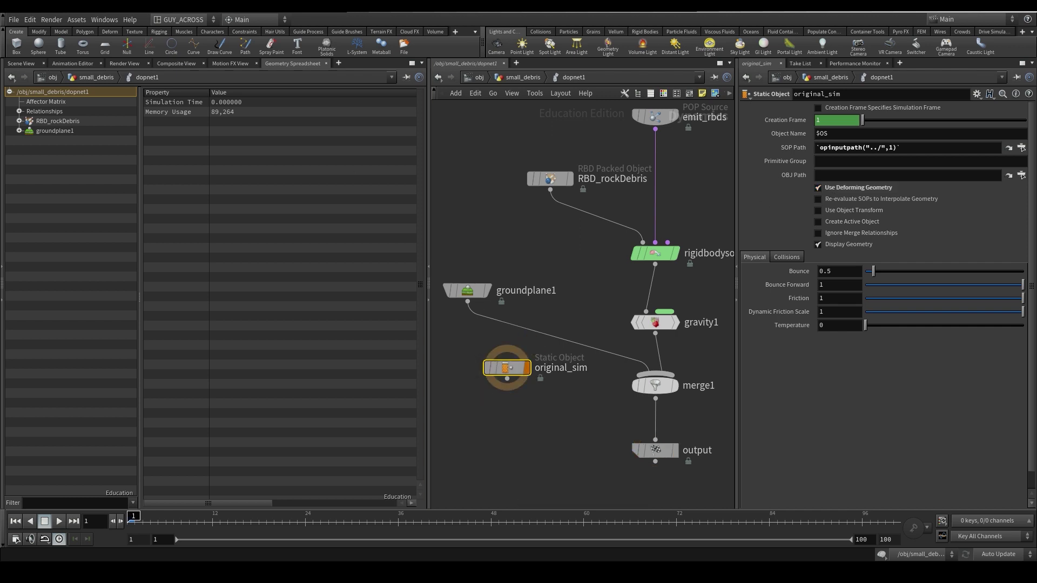
click(21, 63)
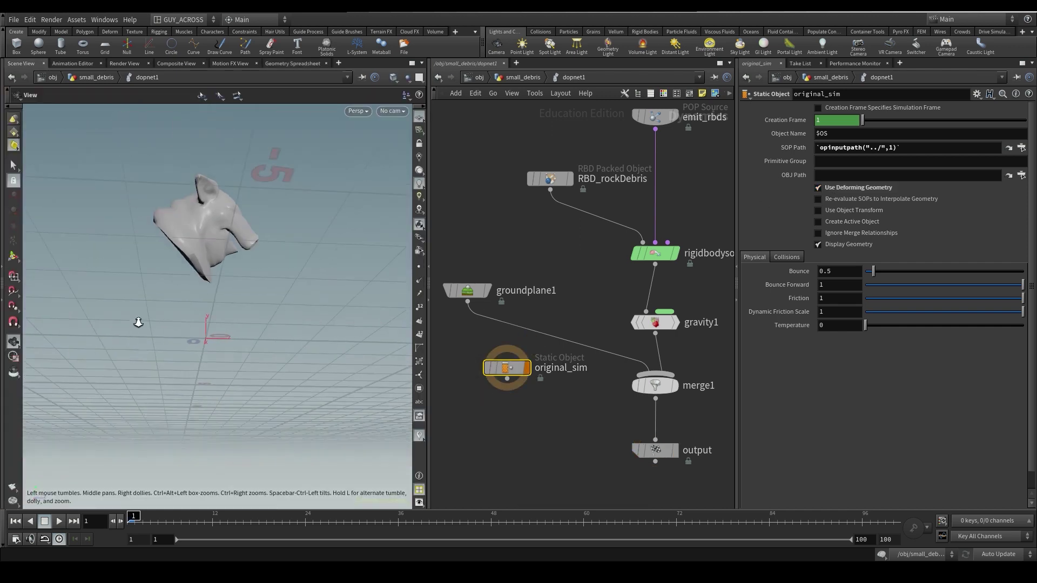
drag(139, 322, 162, 406)
drag(133, 516, 298, 516)
Set the Bounce of original_sim to 0.01.
drag(836, 271, 686, 184)
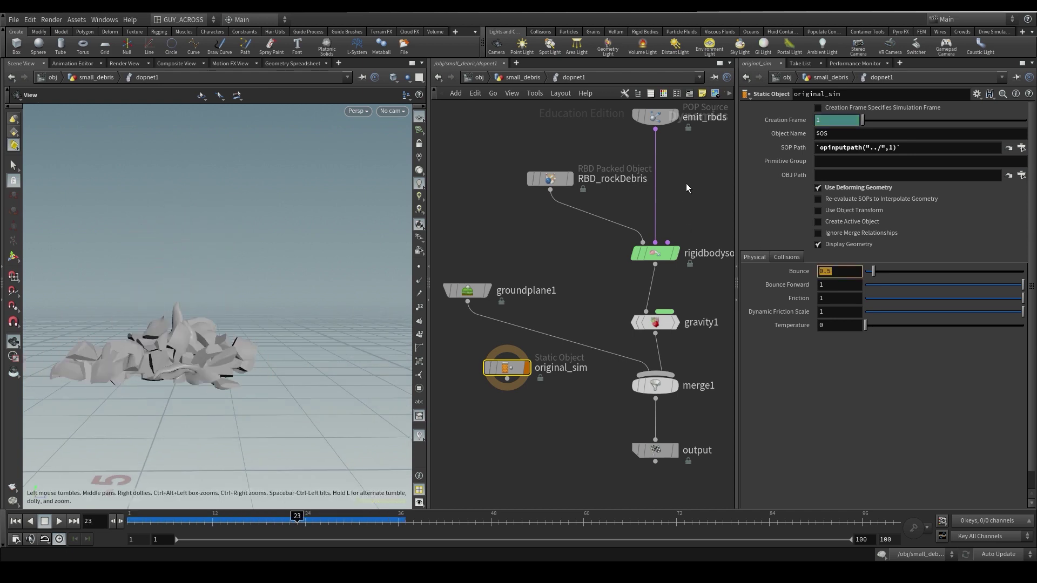
text(0.01)
key(Return)
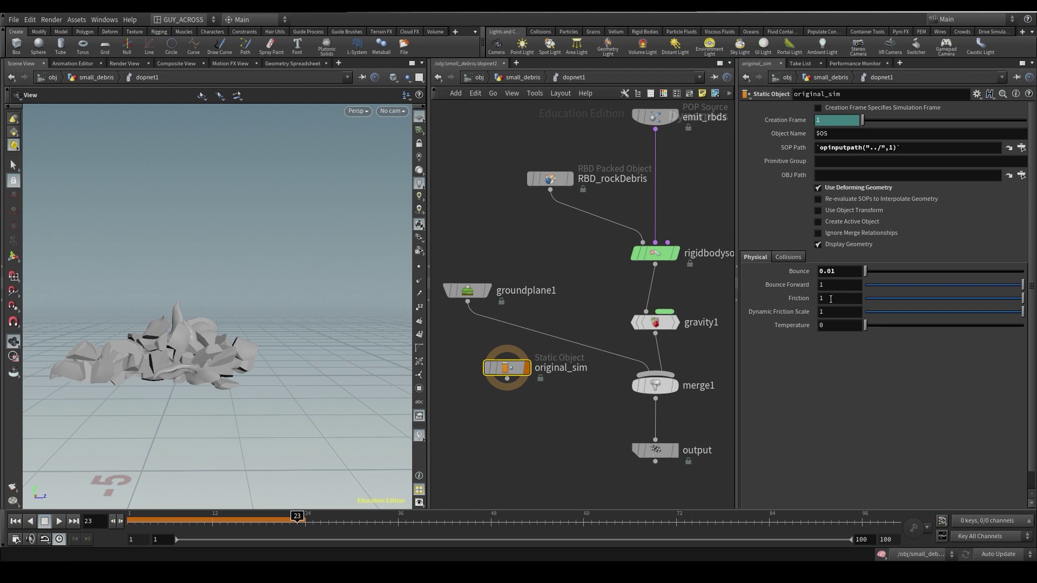
Review original_sim's RBD Solver collision settings, including the Collision Detection choices, and its Bullet Data settings.
click(788, 257)
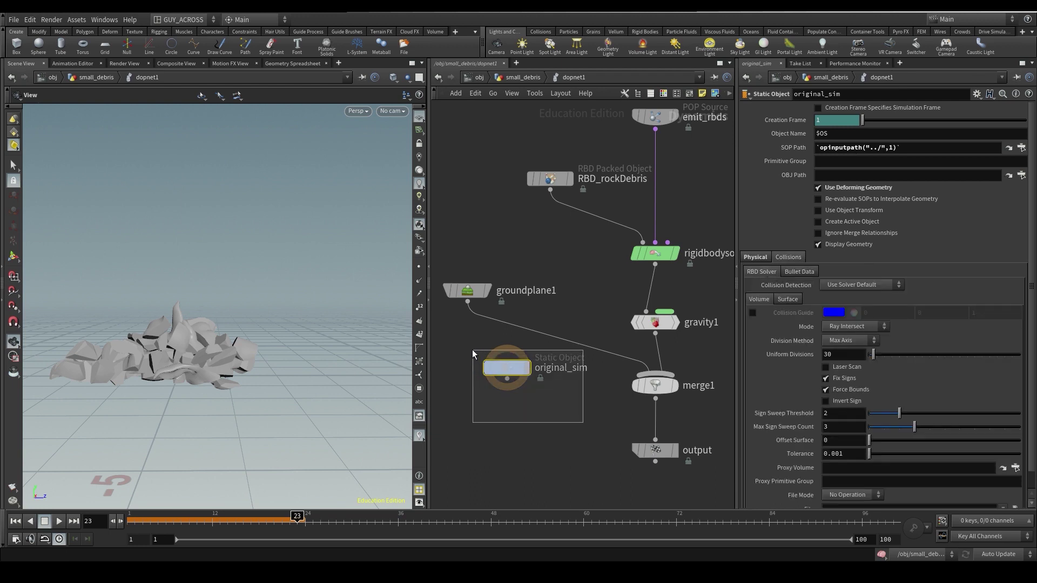
drag(473, 353, 601, 410)
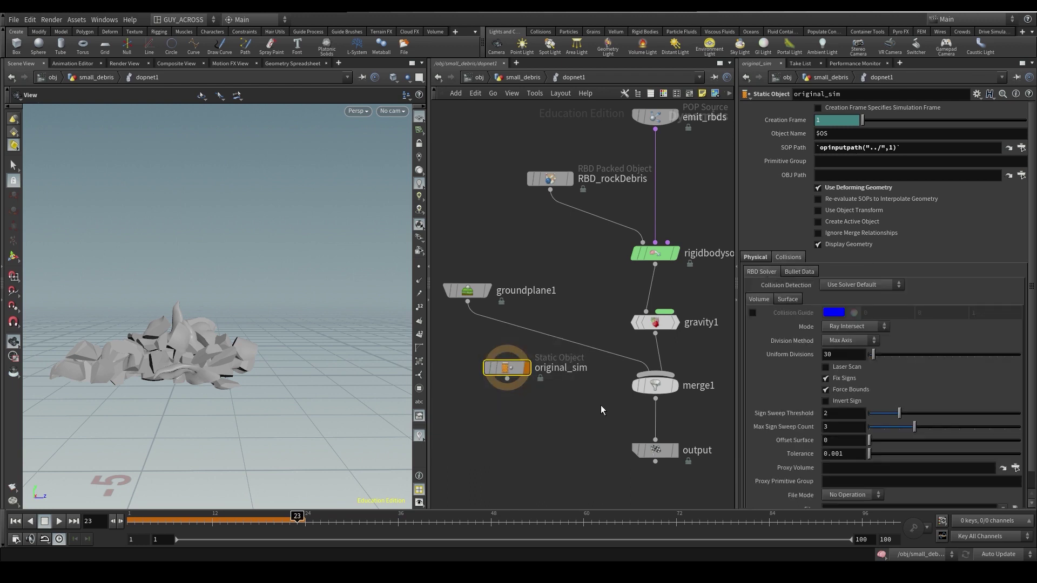
mouse_move(506, 371)
mouse_move(507, 367)
mouse_down()
mouse_move(512, 379)
mouse_move(529, 365)
mouse_move(500, 369)
mouse_up()
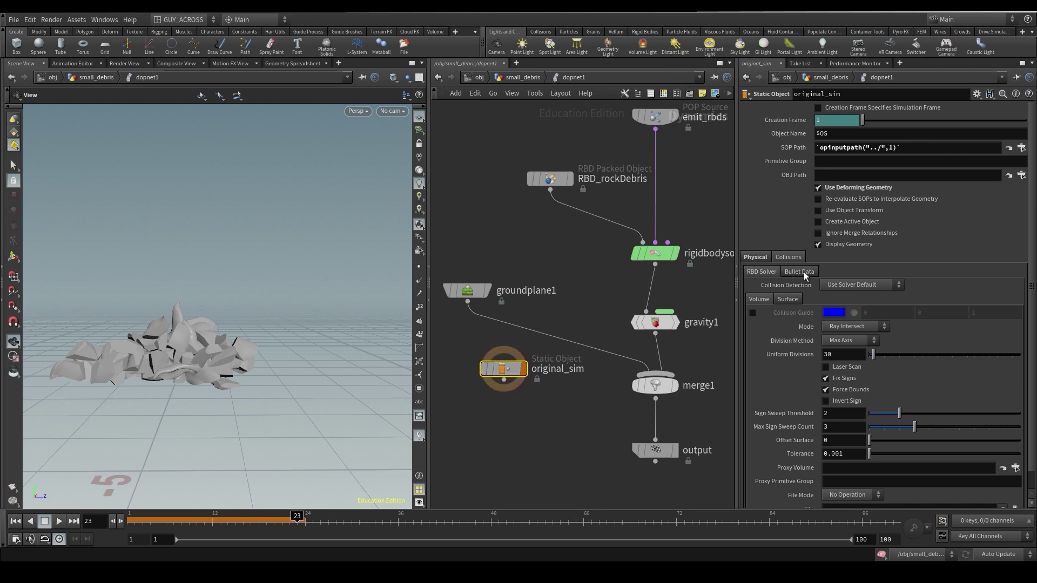
click(866, 287)
click(854, 284)
click(801, 272)
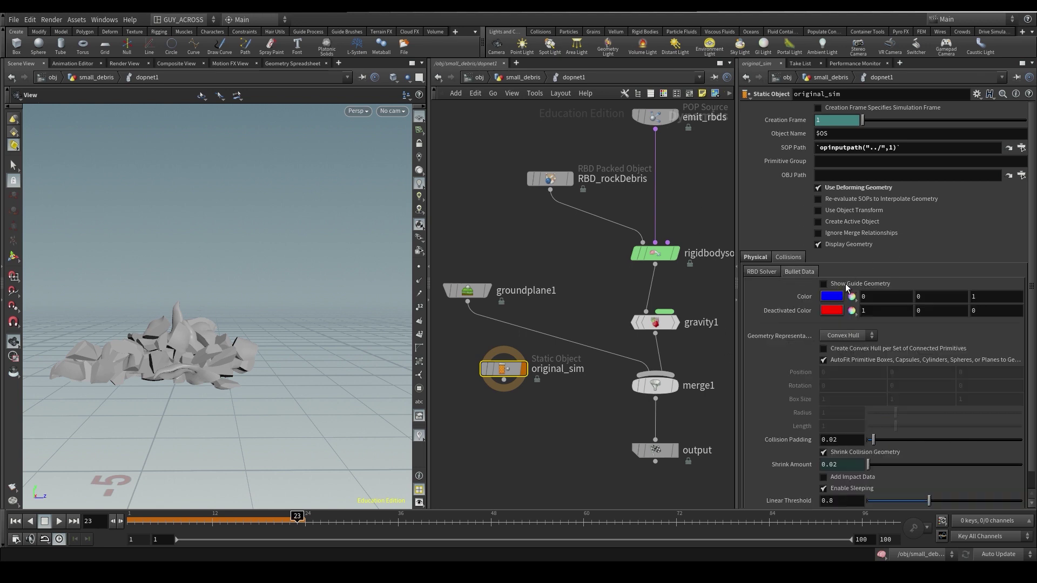
mouse_move(846, 287)
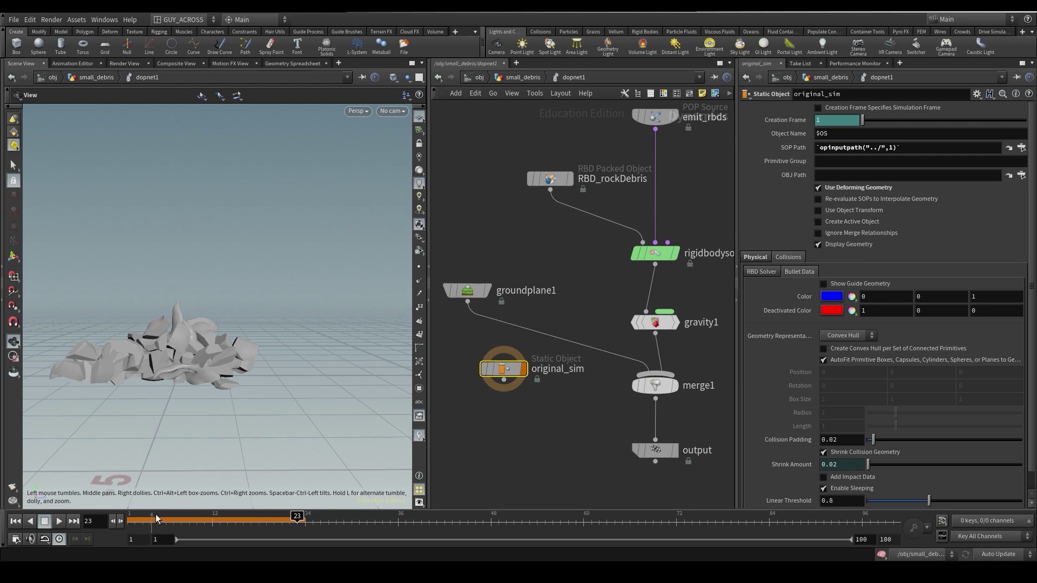
Show original_sim's Bullet guide geometry and examine the collision shape over the opening frames, returning to frame 1.
drag(153, 519, 121, 523)
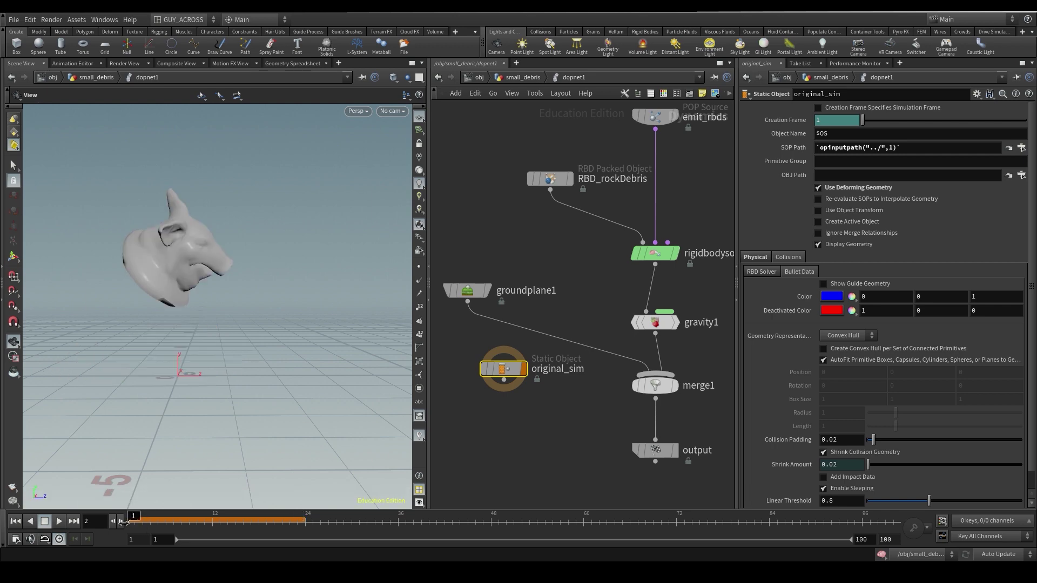
click(844, 286)
right_drag(108, 283, 154, 282)
key(w)
drag(202, 275, 128, 295)
drag(173, 520, 129, 520)
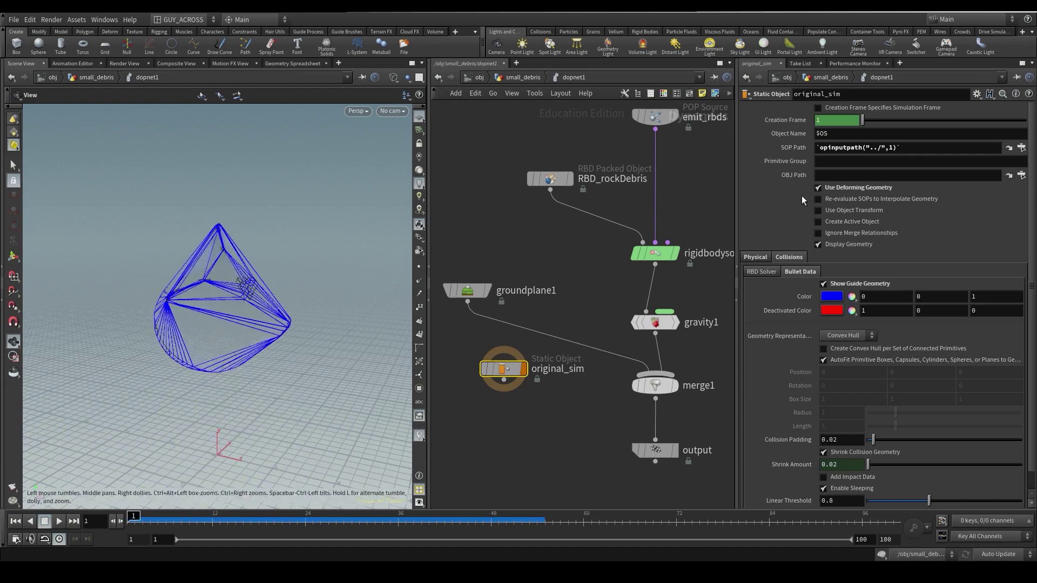
Enable Create Convex Hull per Set of Connected Primitives on original_sim and hide its guide geometry.
click(873, 348)
drag(274, 310, 229, 410)
click(823, 284)
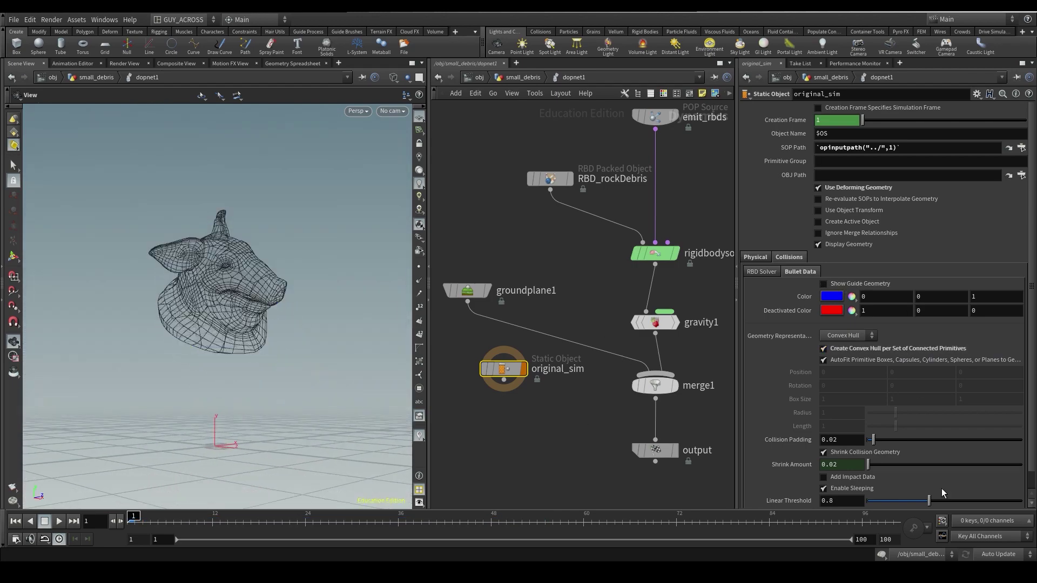
Review original_sim's Physical settings and its RBD Solver and Bullet Data collision settings.
click(755, 257)
click(789, 259)
click(767, 256)
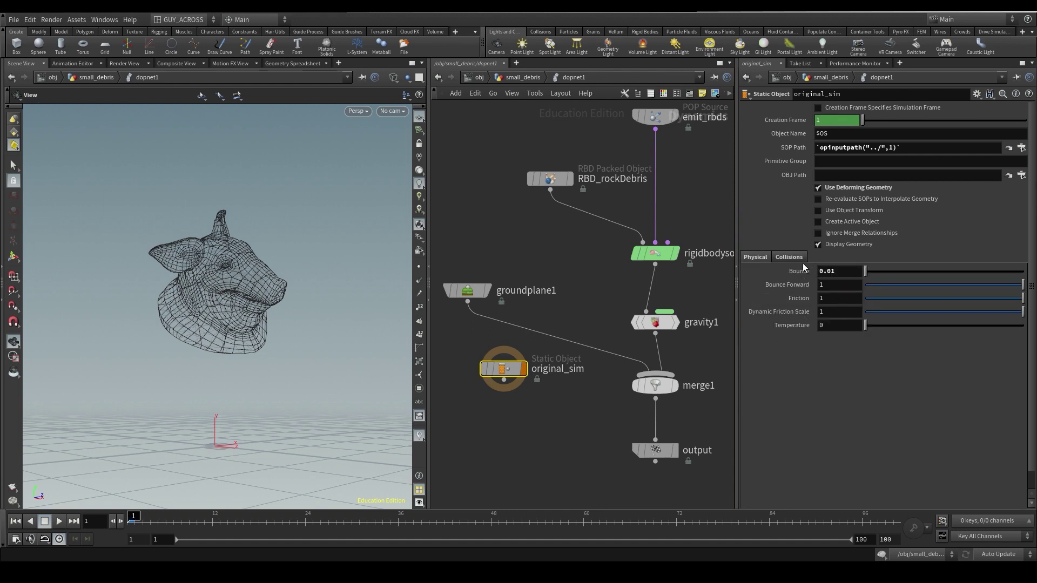
click(798, 258)
click(762, 272)
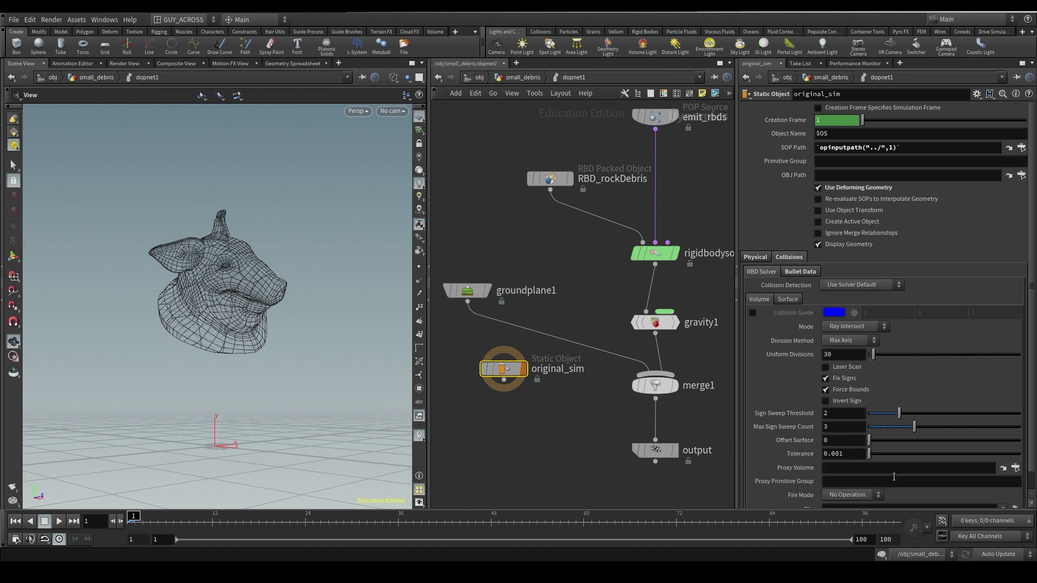
click(802, 273)
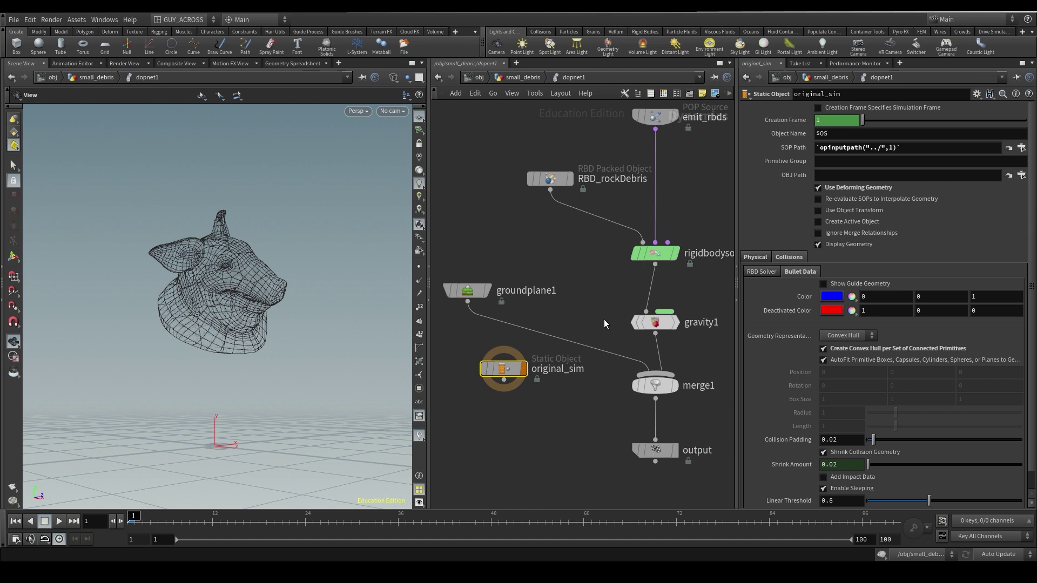
Add a Merge node combining groundplane1 and original_sim, and route it into merge1 in place of the ground plane's direct connection.
key(Tab)
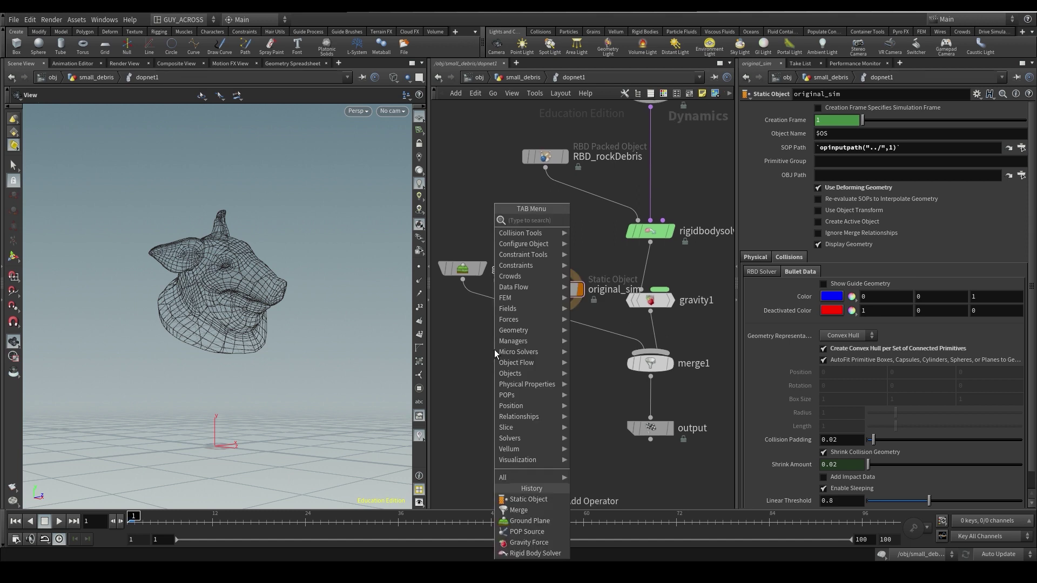
text(merge)
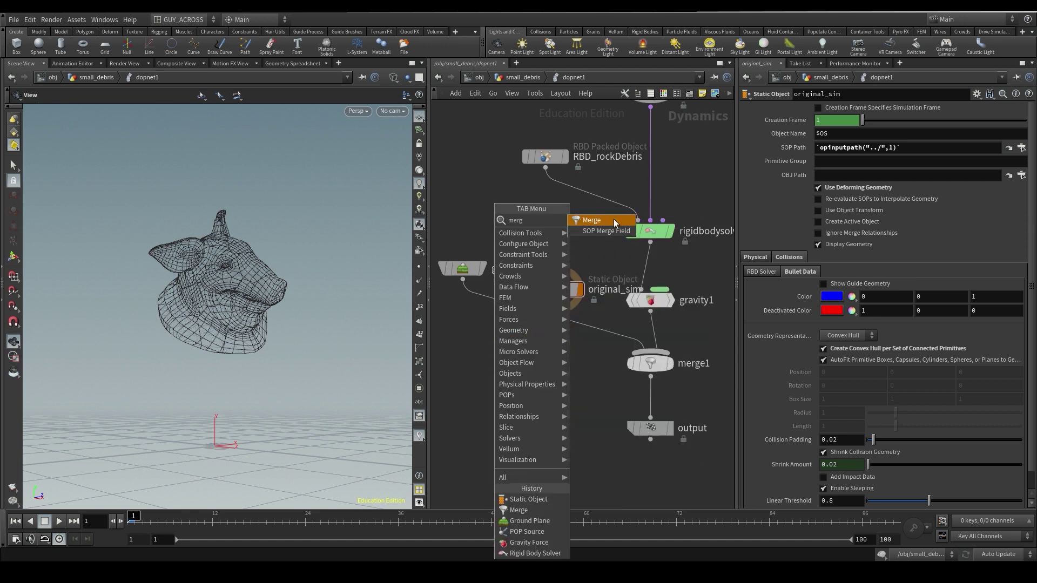
key(Return)
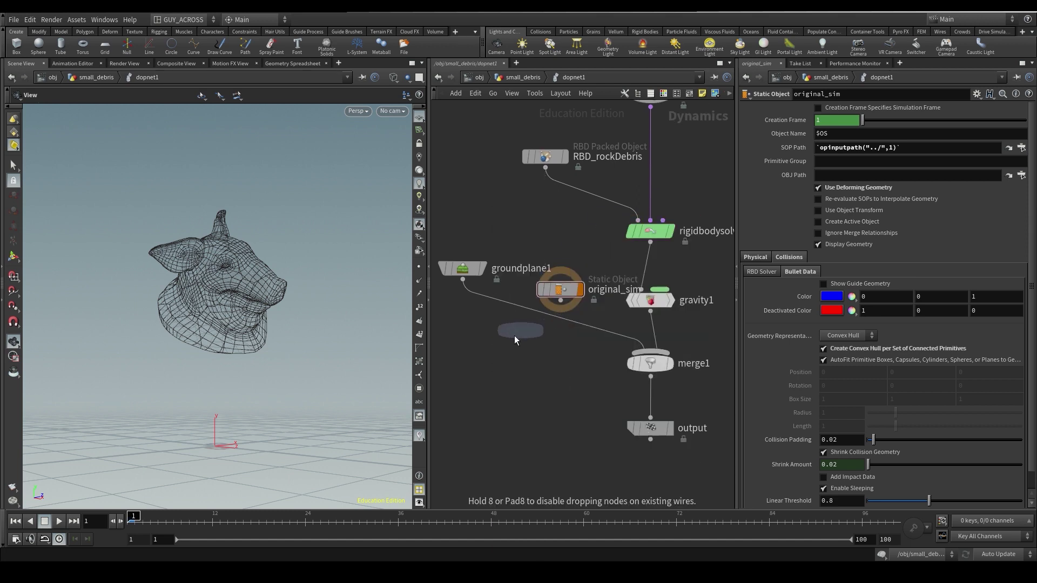
click(505, 352)
drag(462, 279, 504, 341)
drag(561, 301, 653, 363)
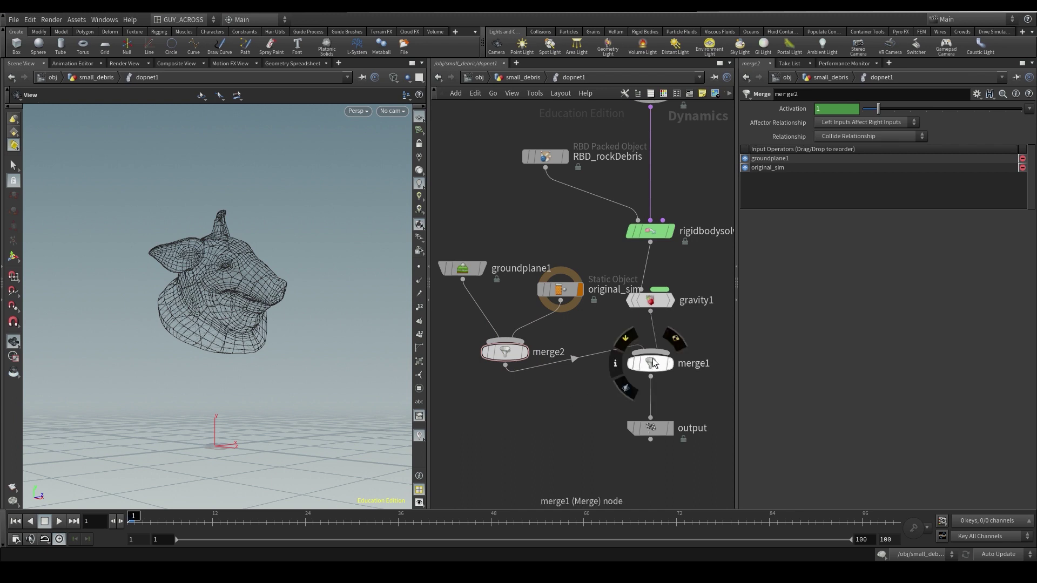
Set the Affector Relationship of merge2 to No Change, keeping Collide Relationship as the relationship.
drag(590, 221, 440, 404)
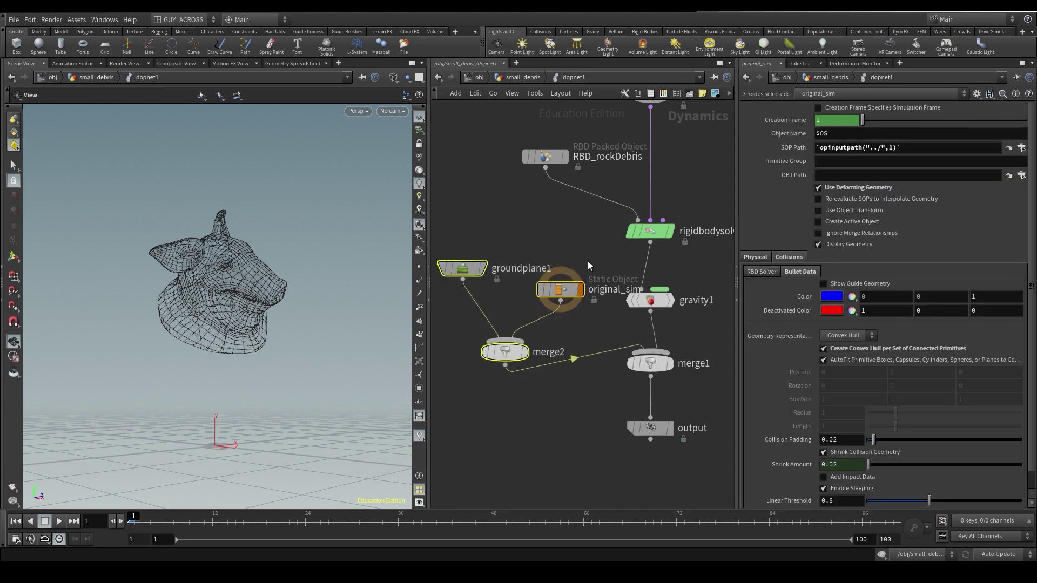
click(563, 302)
click(519, 349)
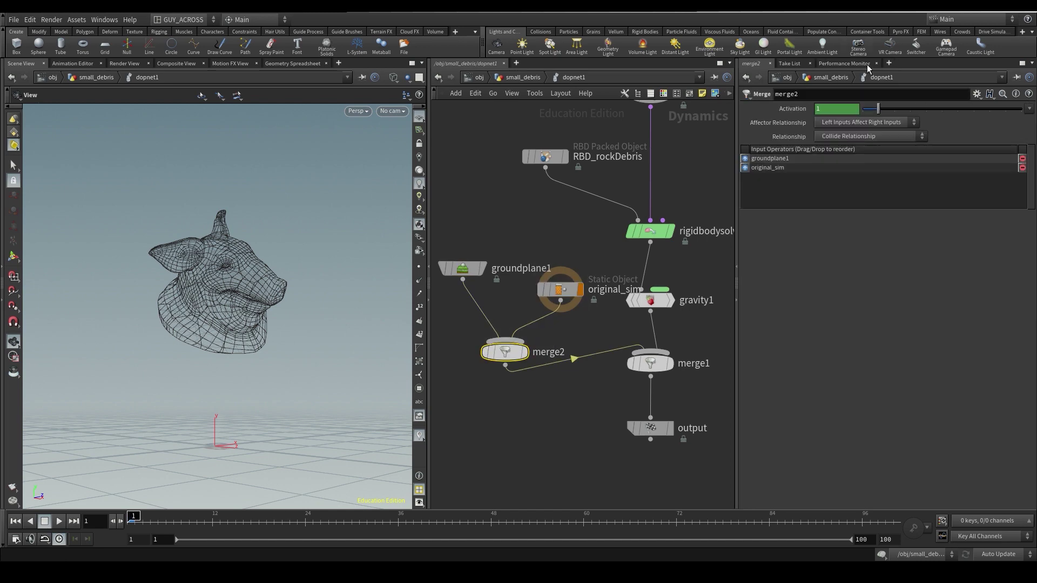
click(851, 122)
click(854, 141)
Display the DOP network's output node, save the scene and play the simulation.
middle_drag(586, 393, 558, 324)
click(644, 359)
key(ctrl+s)
click(54, 520)
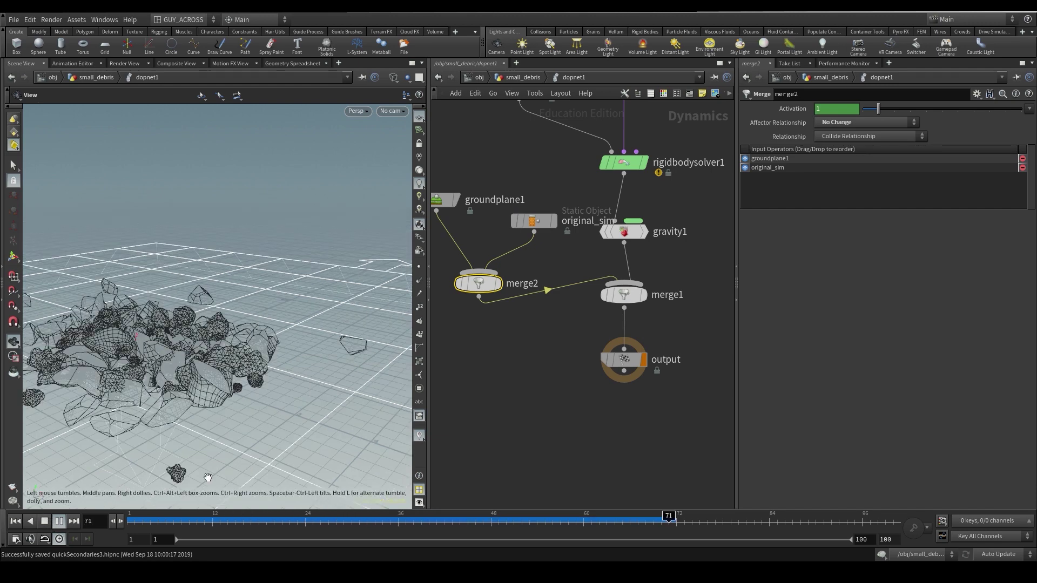
Stop playback, inspect the rocks against the collision pieces up close, and check frame 15 in shaded view.
right_drag(209, 475, 97, 487)
click(49, 522)
drag(238, 308, 293, 293)
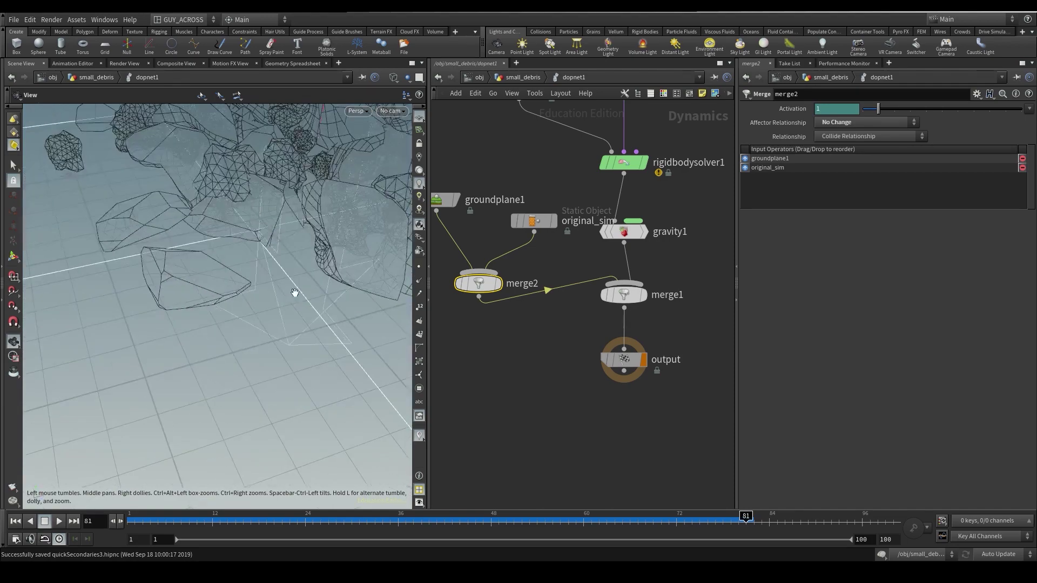
drag(343, 517, 232, 504)
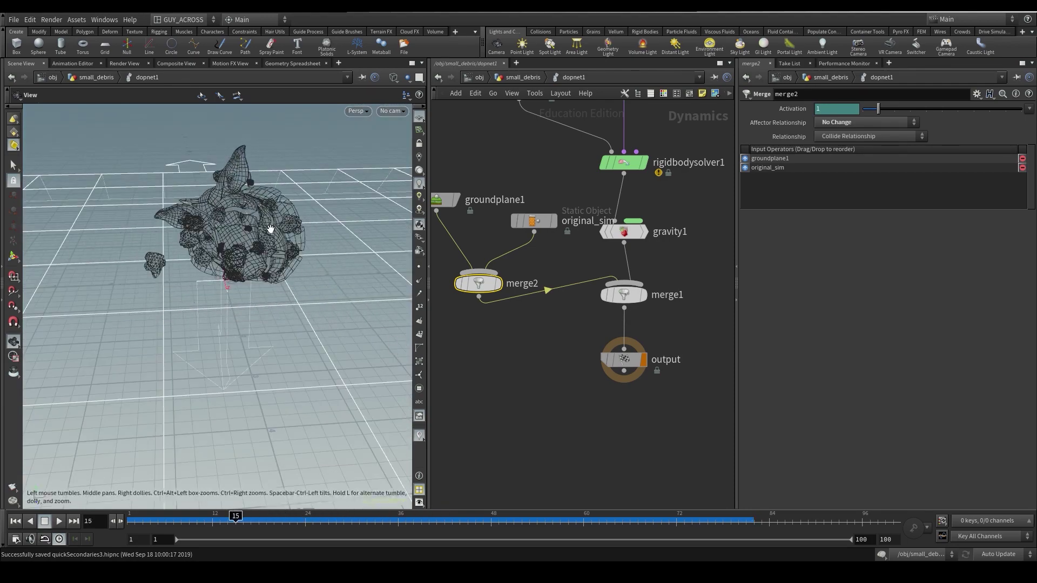
key(w)
middle_drag(279, 240, 209, 295)
right_drag(208, 295, 276, 285)
click(630, 401)
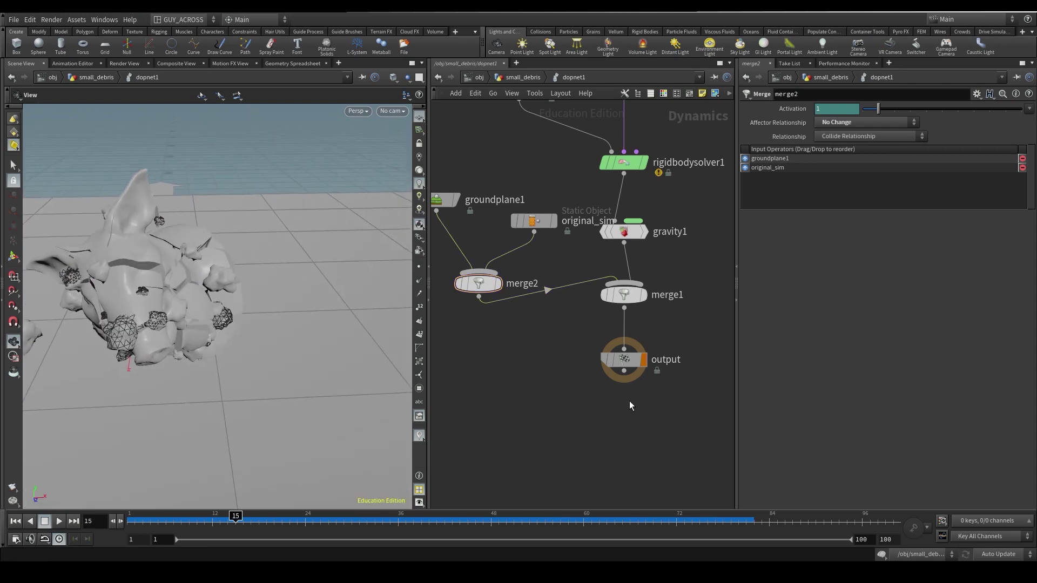
In small_debris, set attribrandomize_pscale1's fit range to 0.025–0.05 and shift the custom ramp's middle point to a higher position.
click(534, 76)
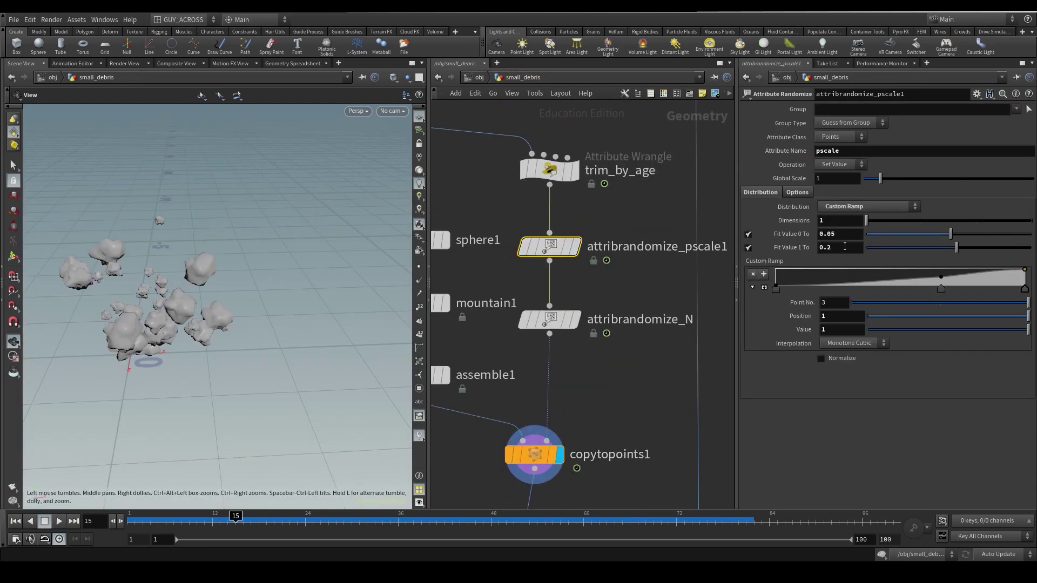
text(1)
key(Return)
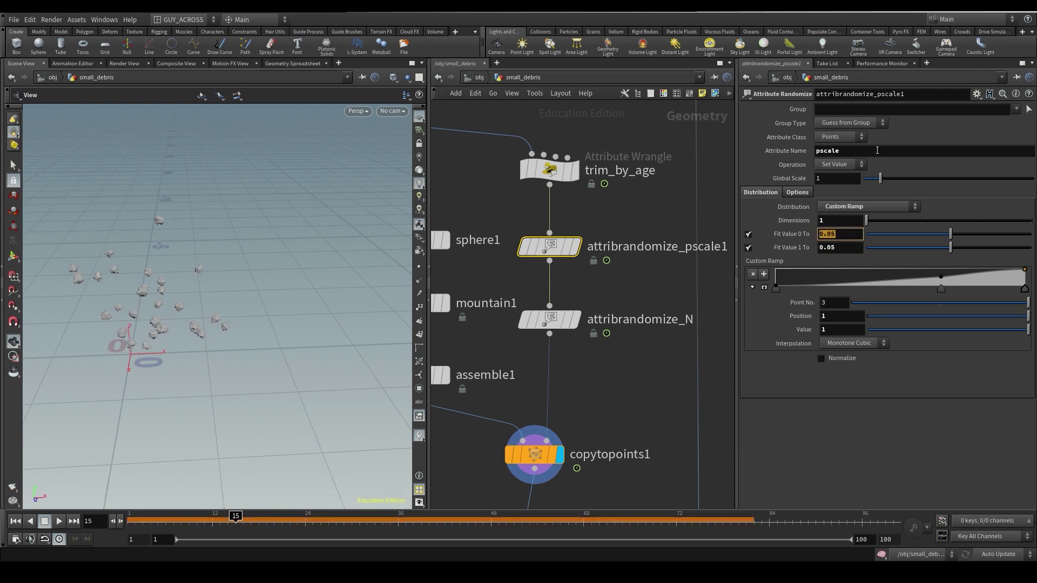
text(0.0)
key(Return)
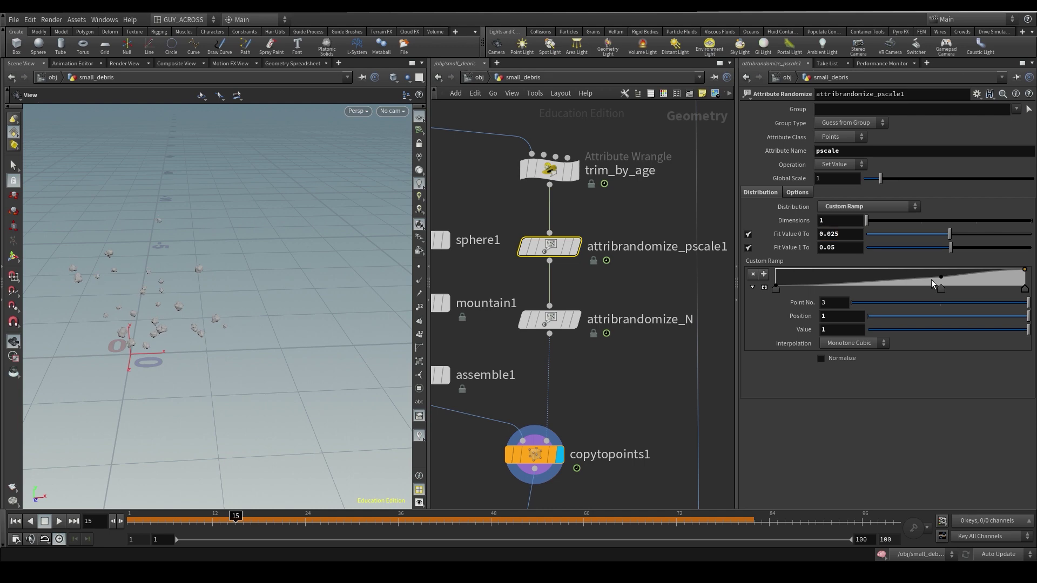
drag(940, 281, 958, 288)
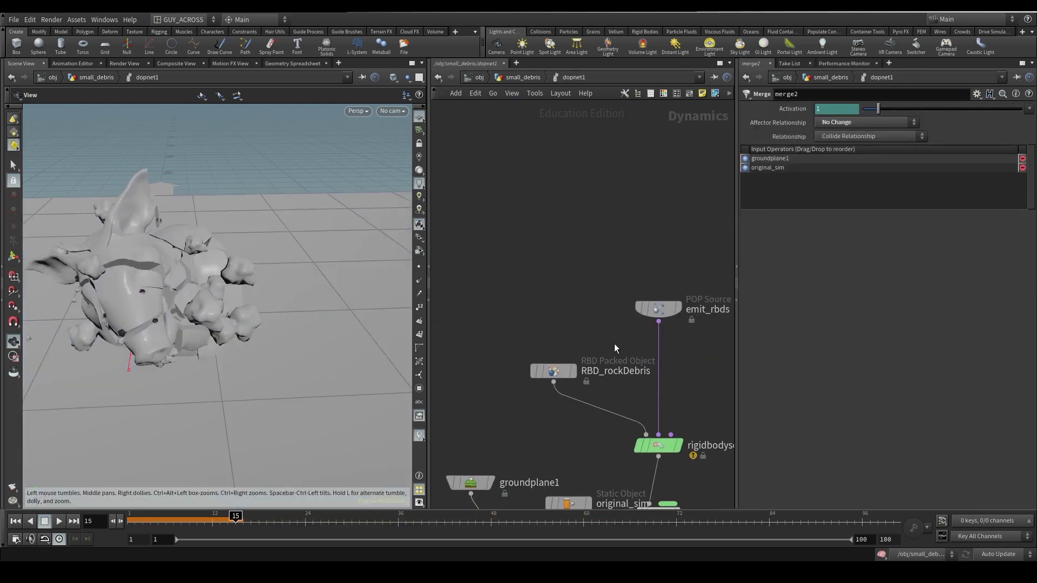
Set dopnet1's Object Merge object to RBD_rockDebris and play the displayed result from frame 1.
click(617, 371)
click(588, 290)
key(u)
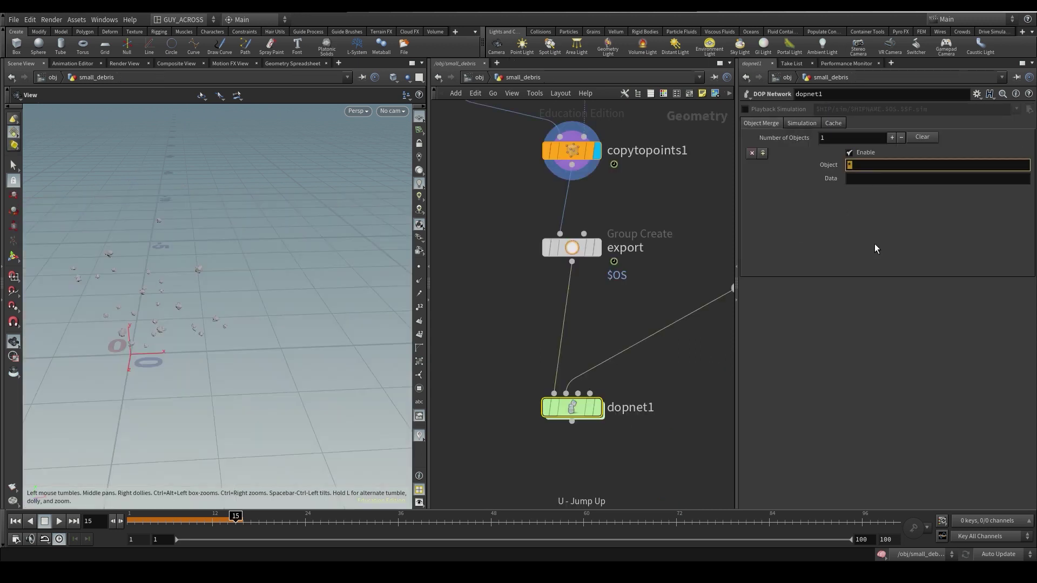
middle_drag(622, 428, 626, 302)
click(601, 282)
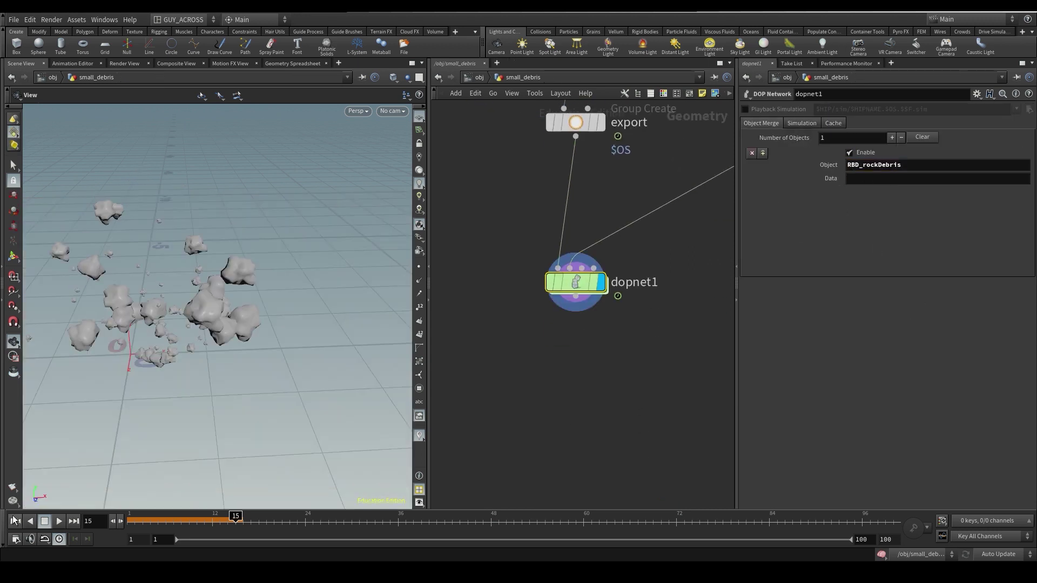
click(15, 521)
click(58, 522)
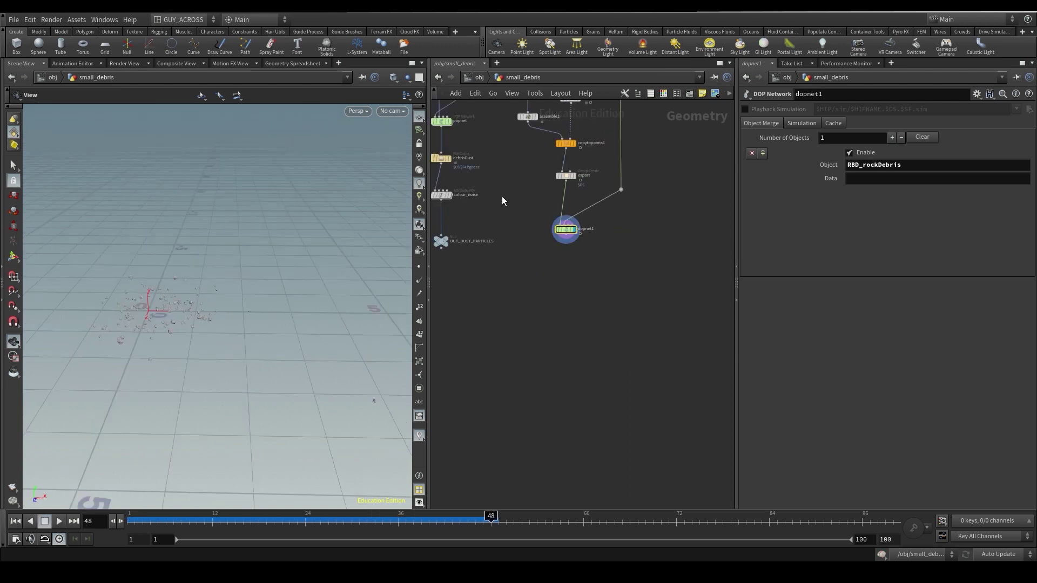
Duplicate the smallDebriEmission File Cache and connect the copy below dopnet1.
middle_drag(489, 133, 526, 279)
scroll(525, 279, up, 2)
middle_drag(530, 200, 519, 340)
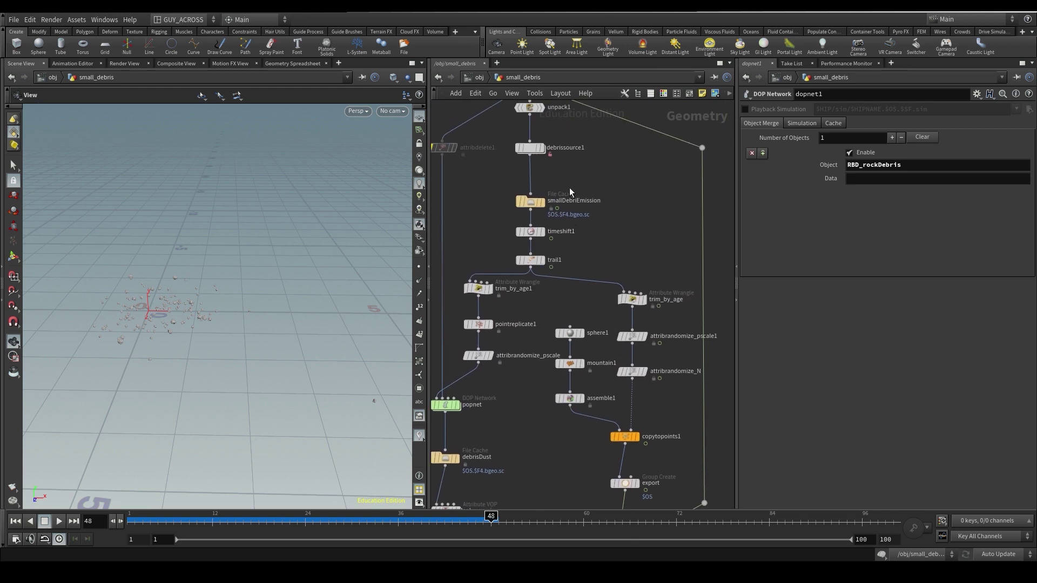
click(533, 202)
key(ctrl+c)
middle_drag(506, 460, 506, 327)
scroll(506, 327, up, 3)
key(ctrl+v)
drag(506, 314, 494, 349)
Rename the new File Cache smallRocksDebris and save its simulation frames to disk.
double_click(596, 363)
text(s)
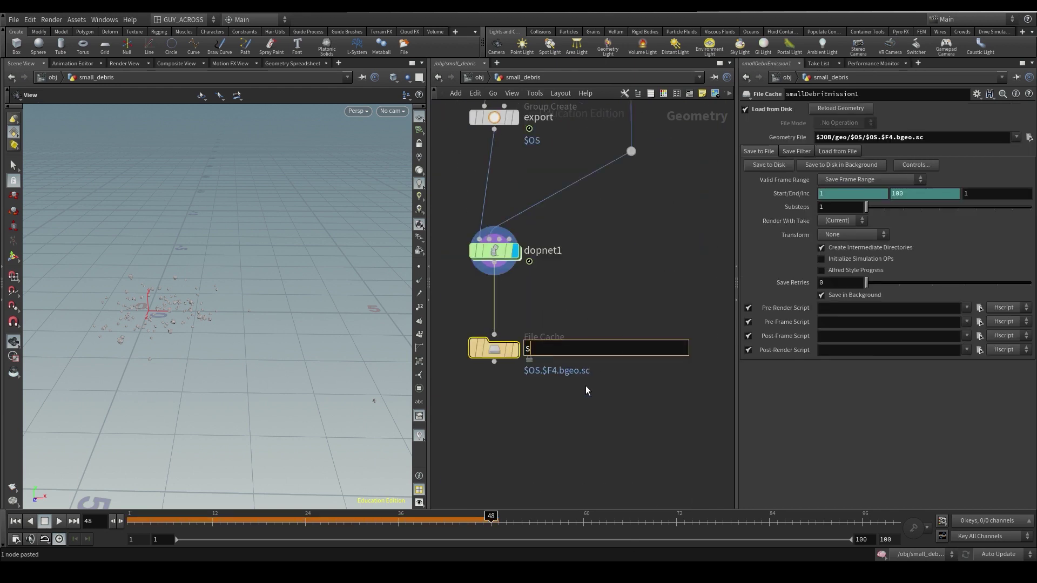
text(mallRocksDebris)
key(Return)
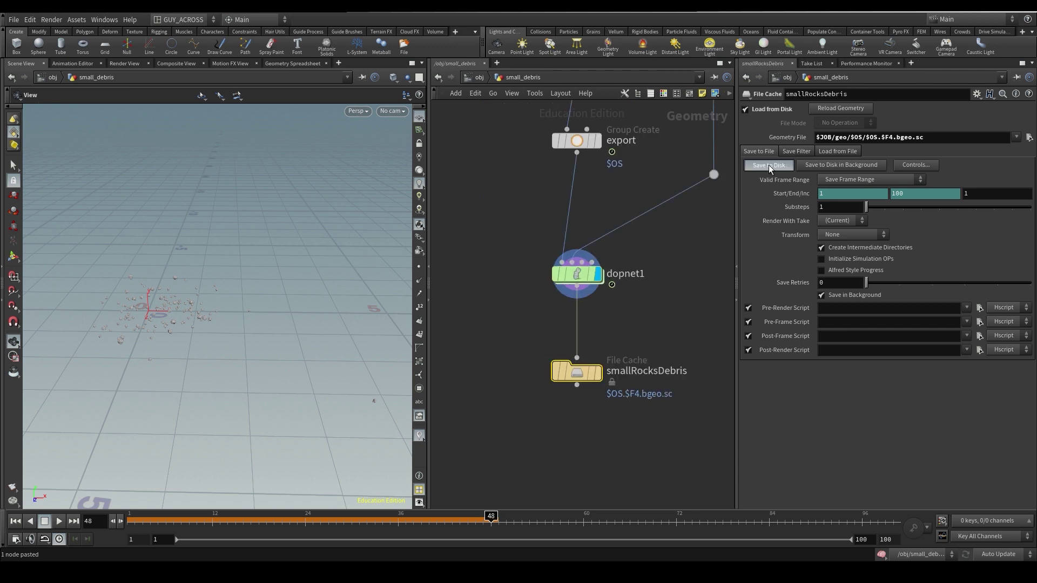
click(768, 166)
Add a Merge node between and below the dust particle and small rock branches.
scroll(504, 409, down, 3)
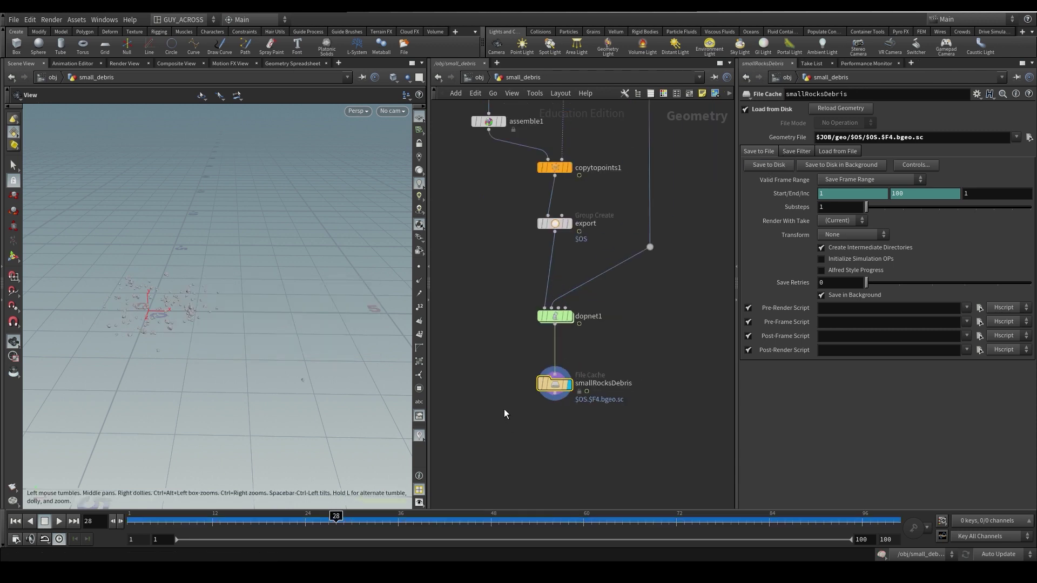
middle_drag(503, 409, 607, 364)
scroll(651, 359, up, 1)
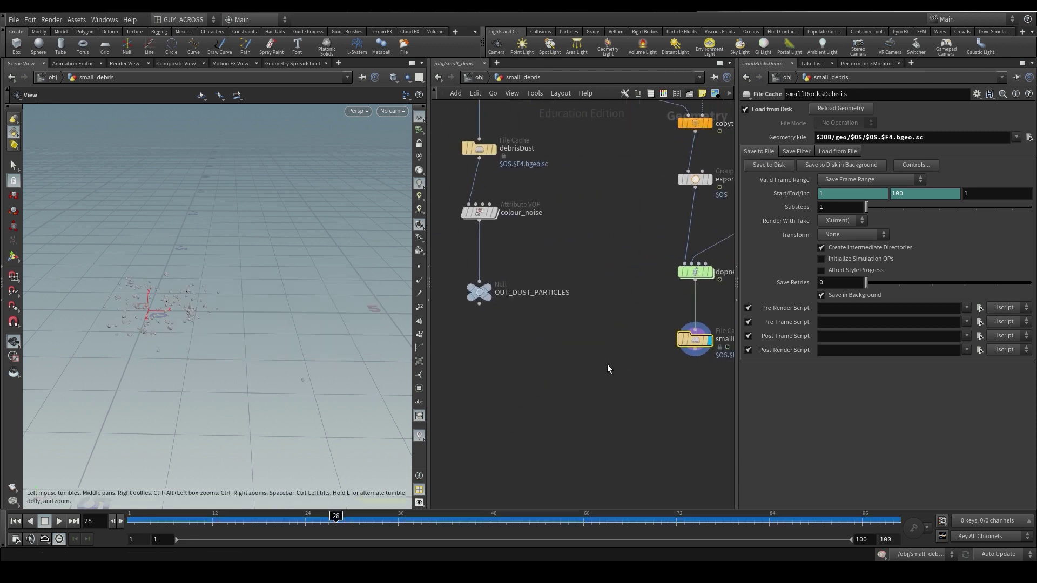
middle_drag(569, 408, 526, 376)
key(Tab)
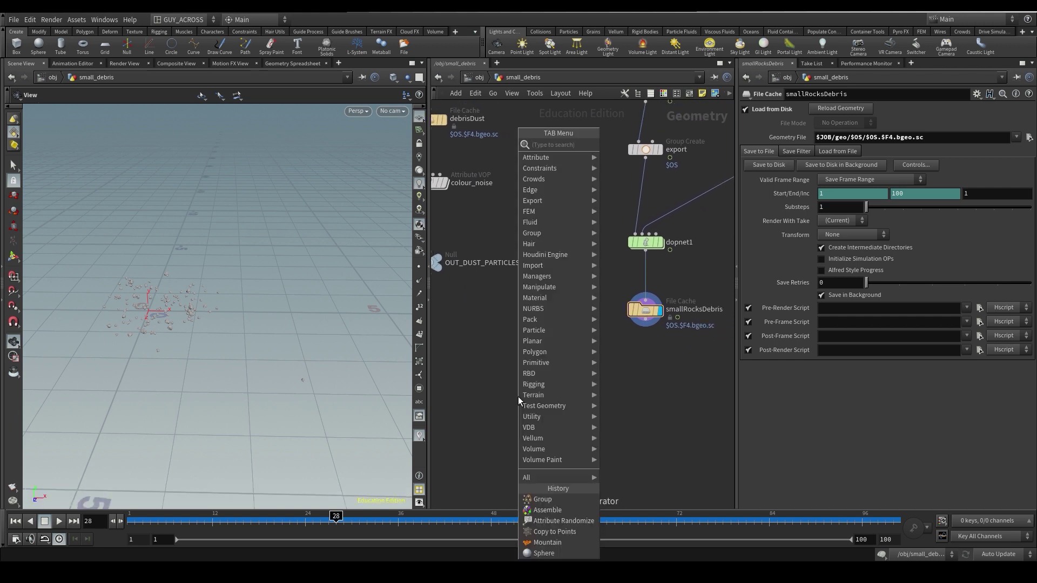
text(merge)
key(Return)
click(510, 398)
Duplicate the OUT_DUST_PARTICLES null under smallRocksDebris and name the copy OUT_SMALL_ROCK_DEBRIS.
middle_drag(473, 338, 495, 356)
alt+drag(455, 280, 669, 389)
drag(671, 341, 668, 380)
double_click(714, 394)
text(OUT_SMALL_ROCK)
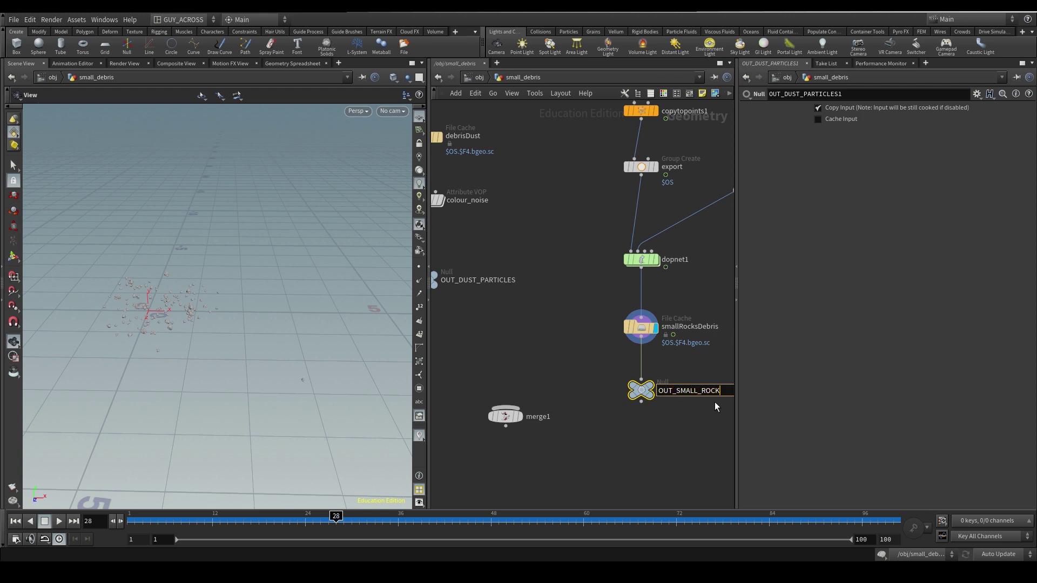
text(_DEBRIS)
key(Return)
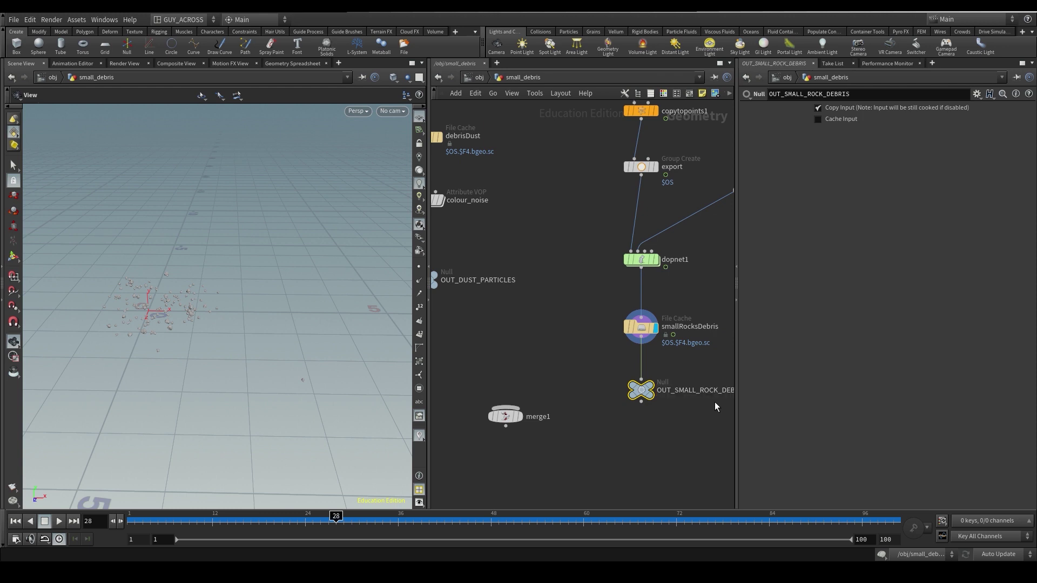
Connect OUT_DUST_PARTICLES and OUT_SMALL_ROCK_DEBRIS into merge1.
middle_drag(589, 357, 642, 354)
drag(477, 290, 694, 400)
Wire in_rbds around the network through two dots into merge1, and reorder the merge inputs so in_rbds comes first.
scroll(589, 296, down, 5)
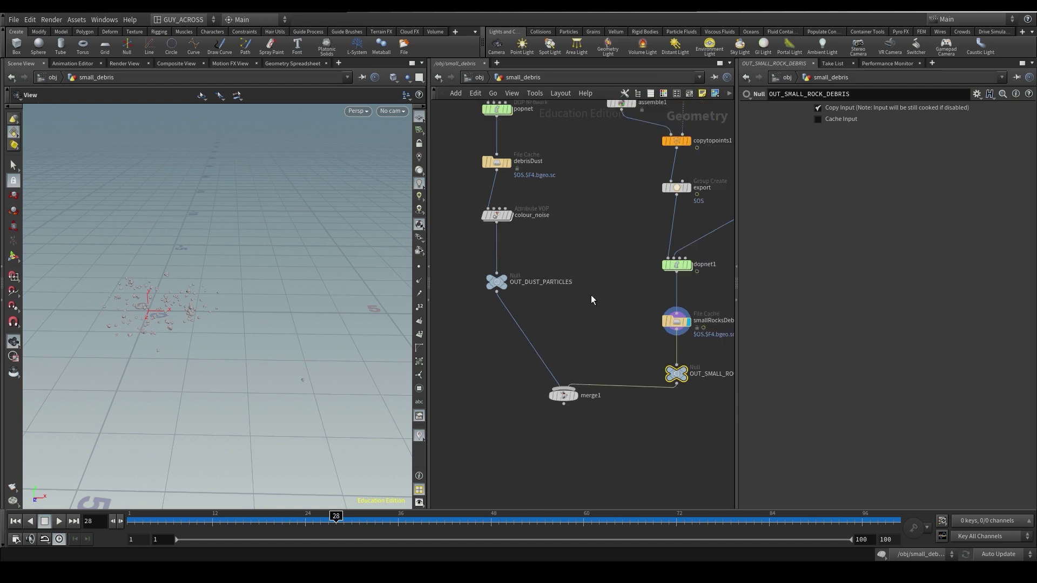
middle_drag(596, 226, 583, 355)
click(569, 128)
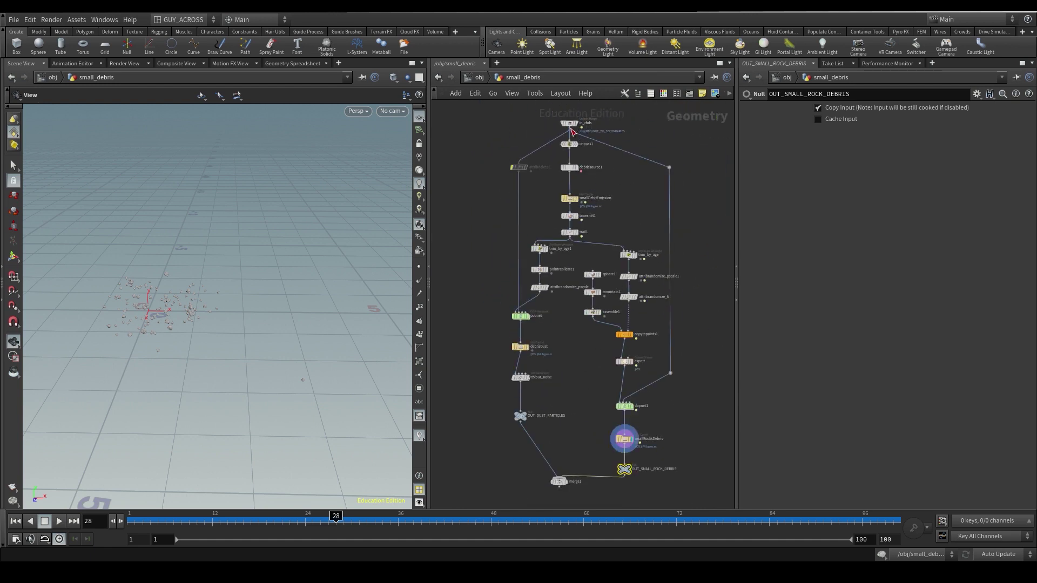
alt+click(467, 141)
alt+click(465, 436)
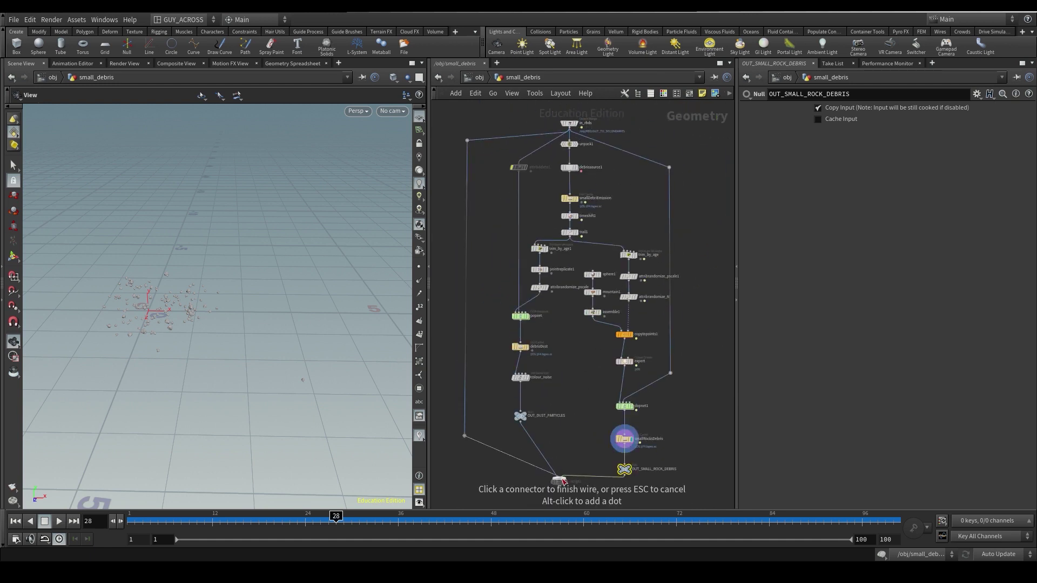
click(559, 477)
key(shift+r)
scroll(594, 399, up, 4)
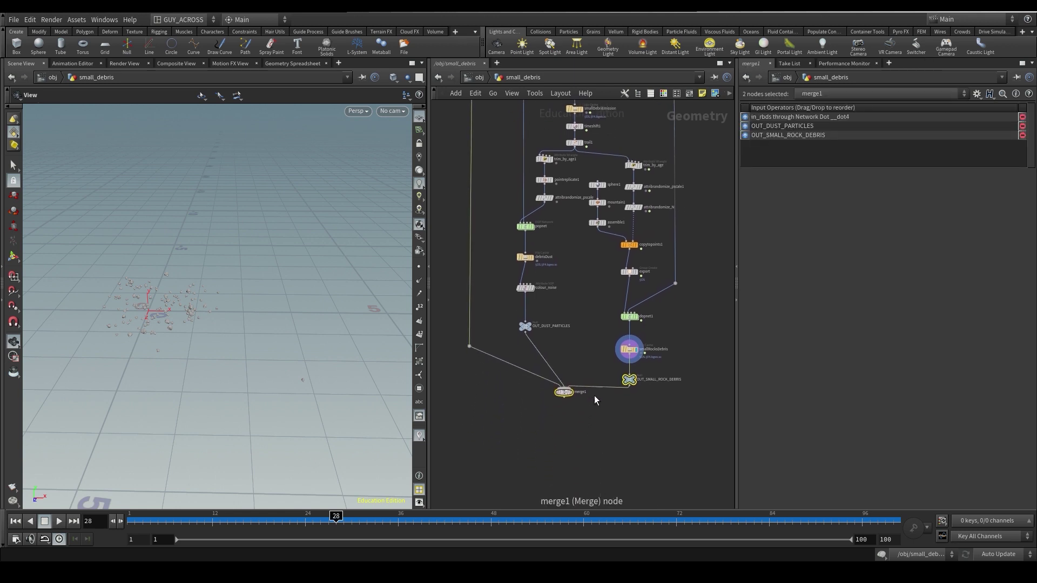
Rename the merge node to PREVIEW and display its result.
key(F2)
text(PREVIEW)
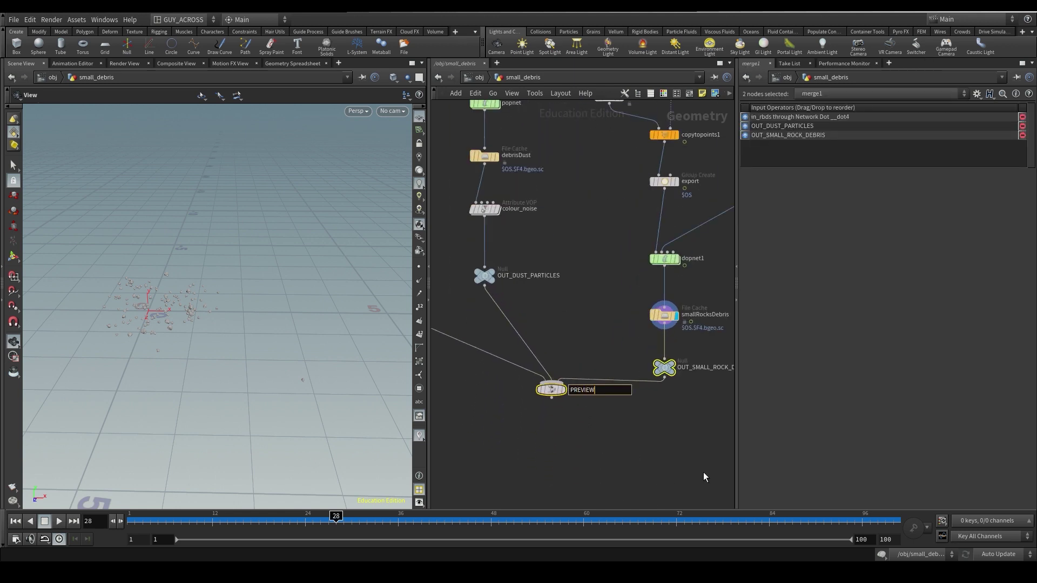
key(Return)
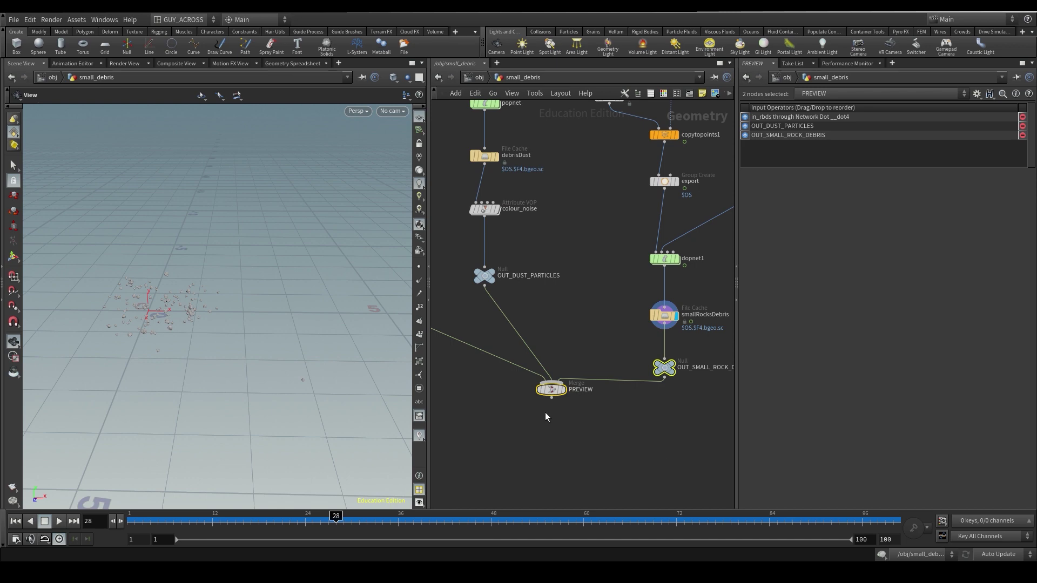
mouse_move(548, 412)
key(r)
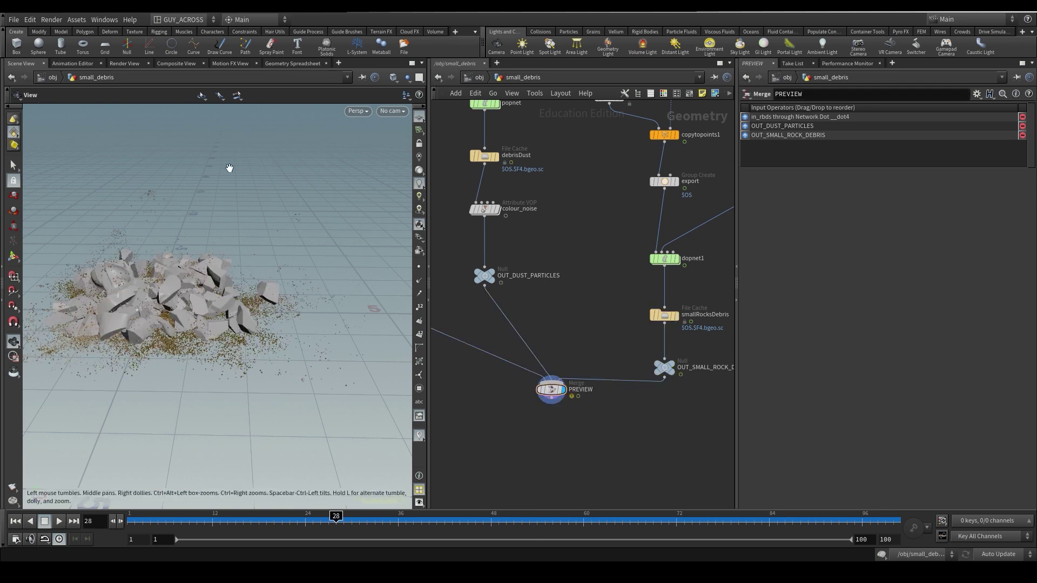
Frame the whole debris pile from a low front angle and create a camera from that view.
drag(225, 301, 365, 299)
right_drag(365, 298, 250, 289)
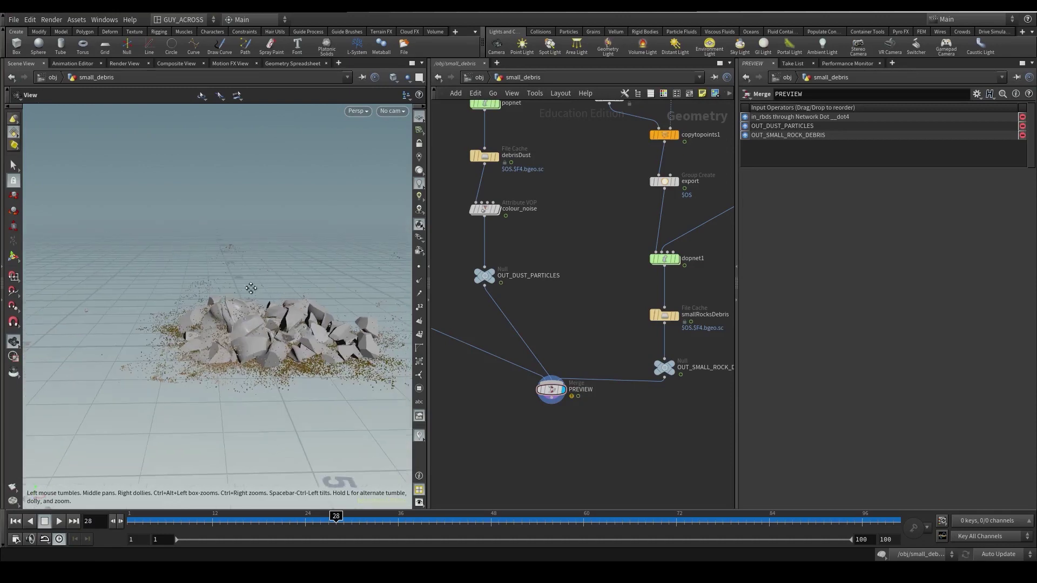
middle_drag(250, 290, 186, 284)
ctrl+click(497, 45)
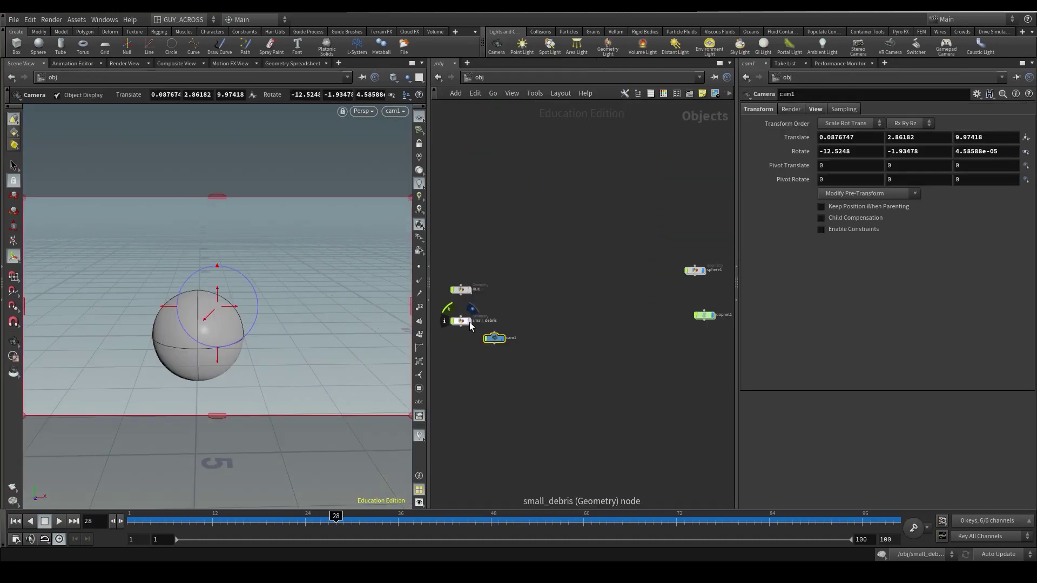
Delete the stray sphere and DOP network objects, lock cam1 to the view and reframe the shot.
key(Delete)
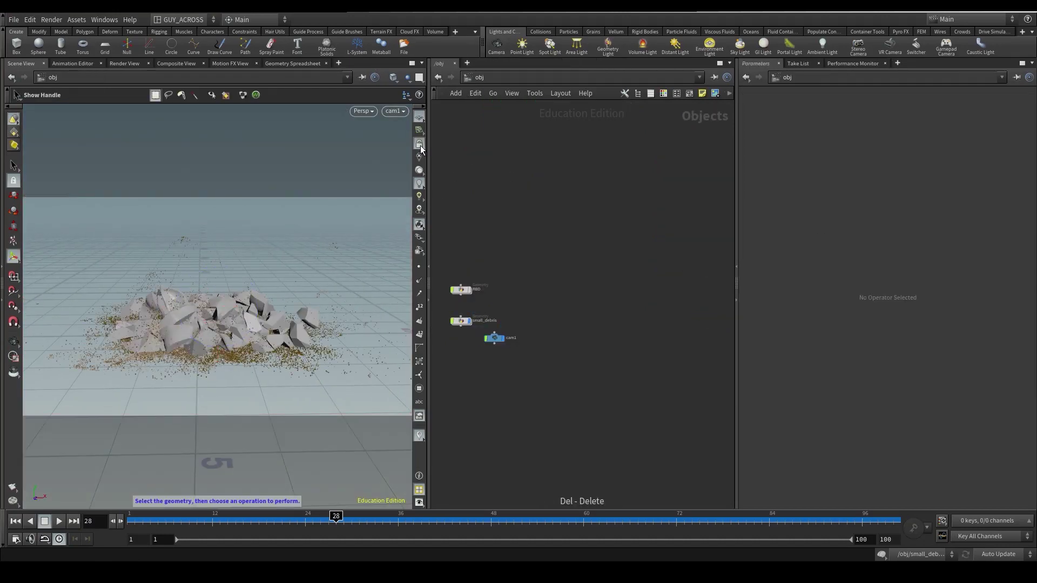
click(421, 148)
alt+drag(400, 252, 378, 236)
Render a flipbook of the scene from frame 1 with antialiasing set to High Quality AA (8x/6x).
key(ctrl+Up)
right_click(14, 488)
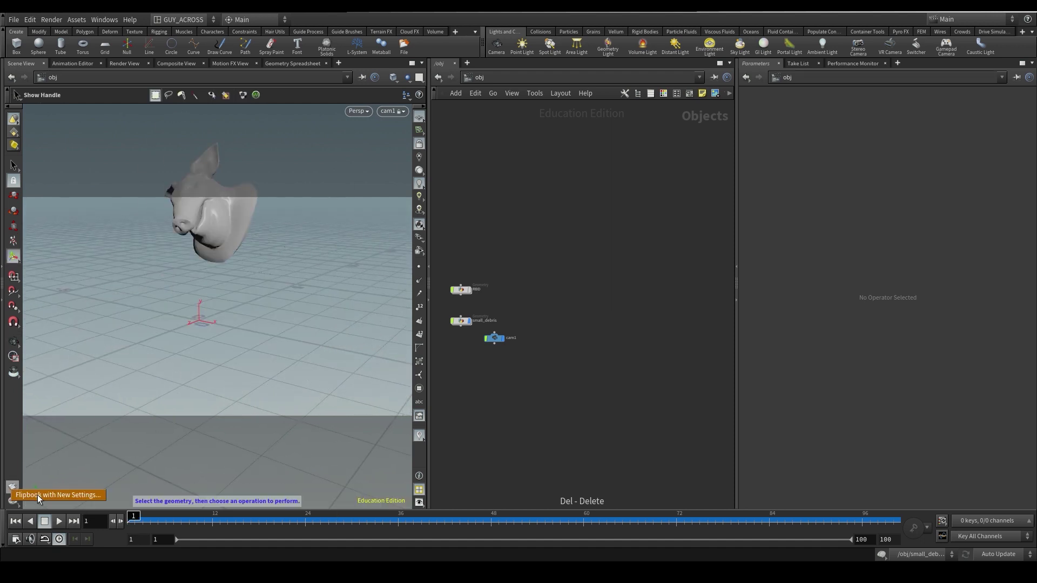
click(37, 495)
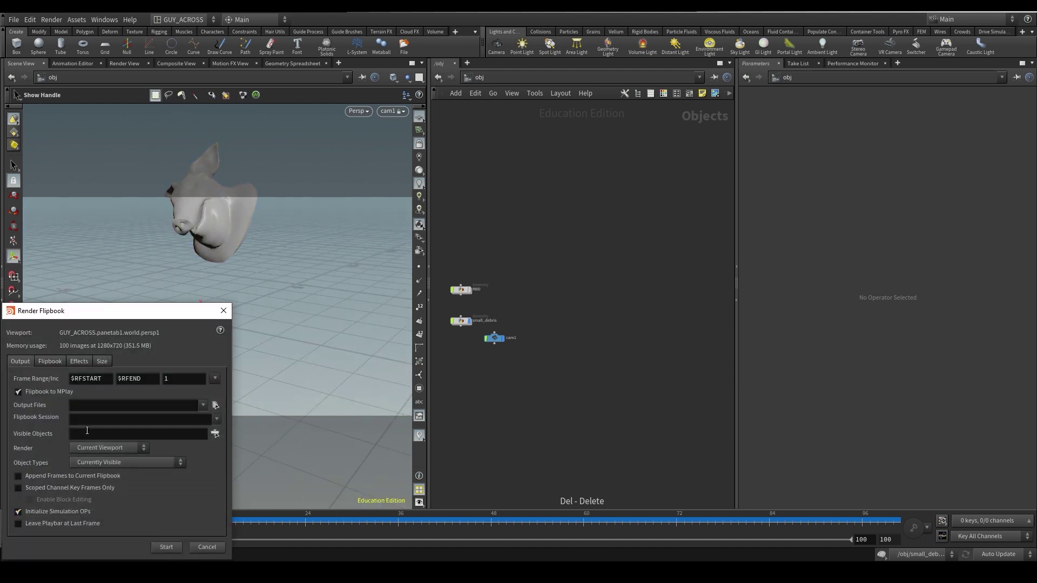
click(66, 361)
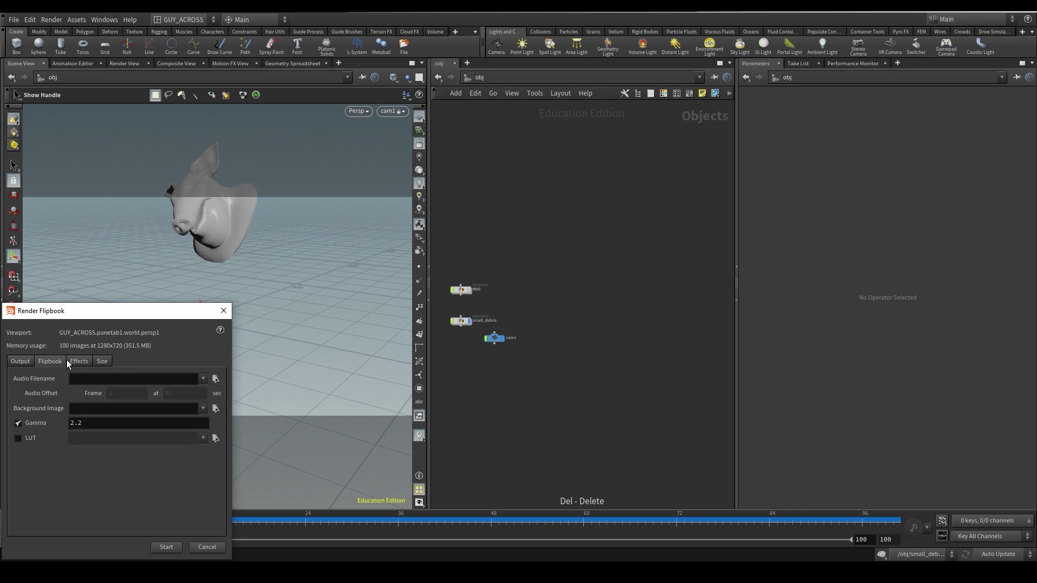
click(78, 361)
click(112, 378)
click(118, 435)
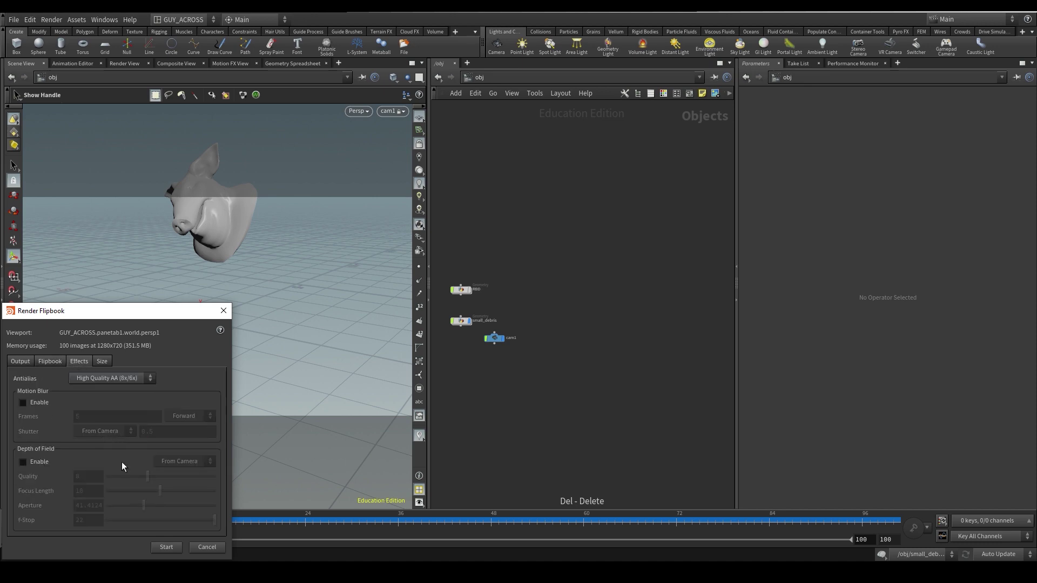
click(167, 548)
Inside small_debris, insert a Color node between OUT_SMALL_ROCK_DEBRIS and PREVIEW.
double_click(465, 320)
middle_drag(549, 151, 488, 86)
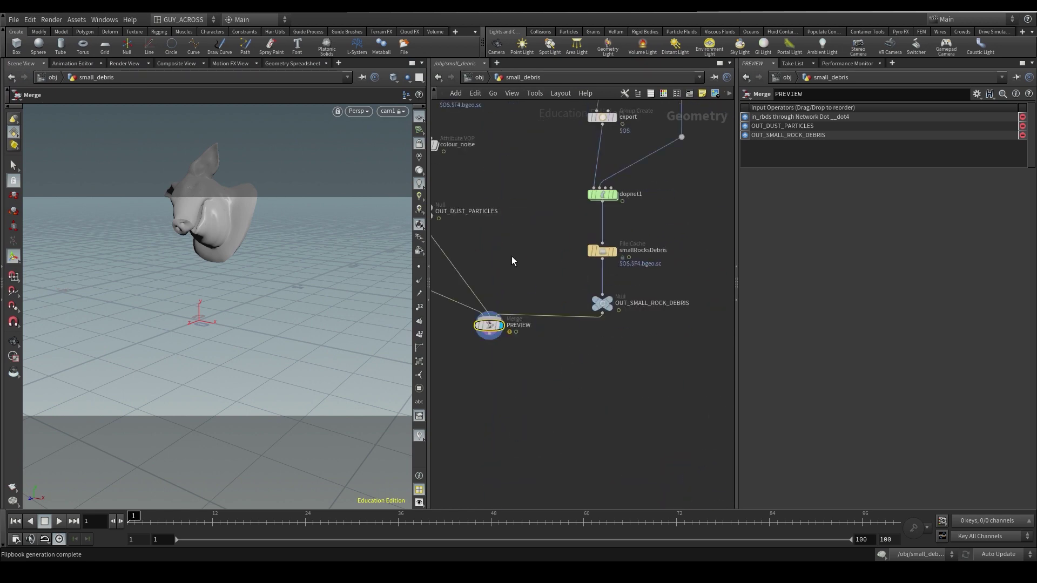
key(Tab)
text(colo)
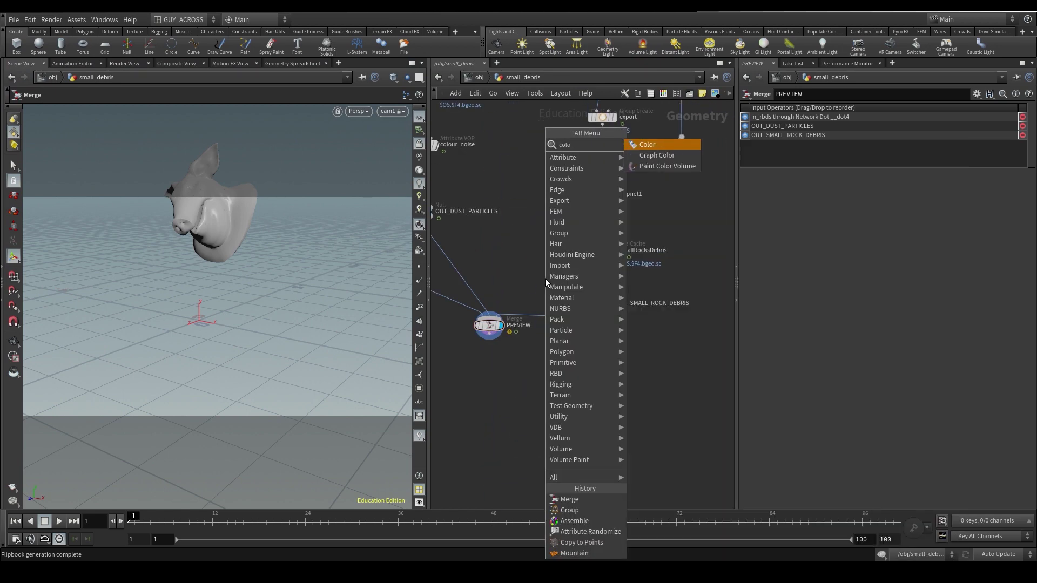
key(Return)
click(563, 323)
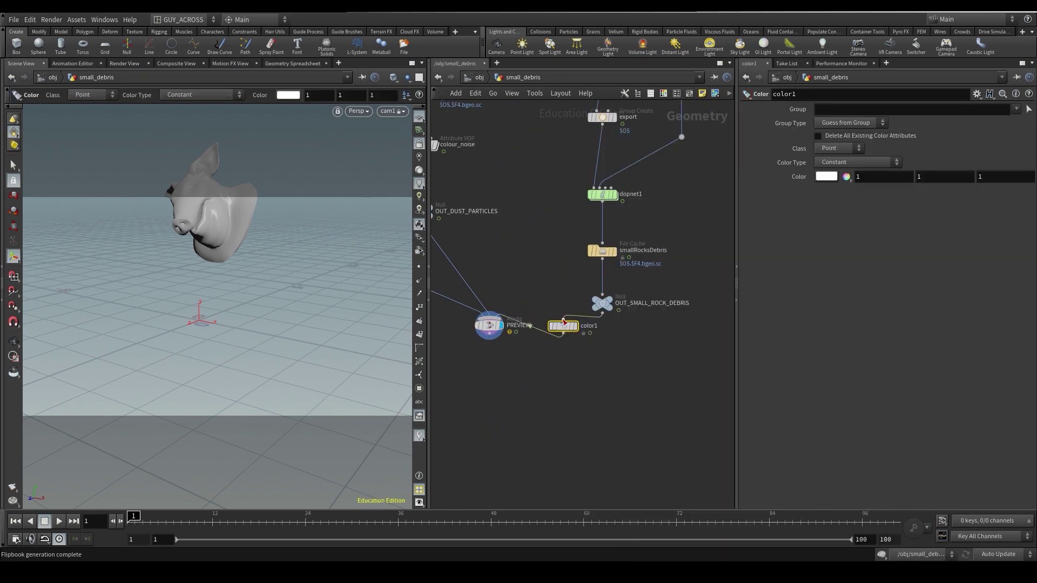
Display color1, set its class to Primitive, enable Delete All Existing Color Attributes and set the color to pure blue (0, 0, 1).
click(575, 335)
click(840, 148)
click(834, 173)
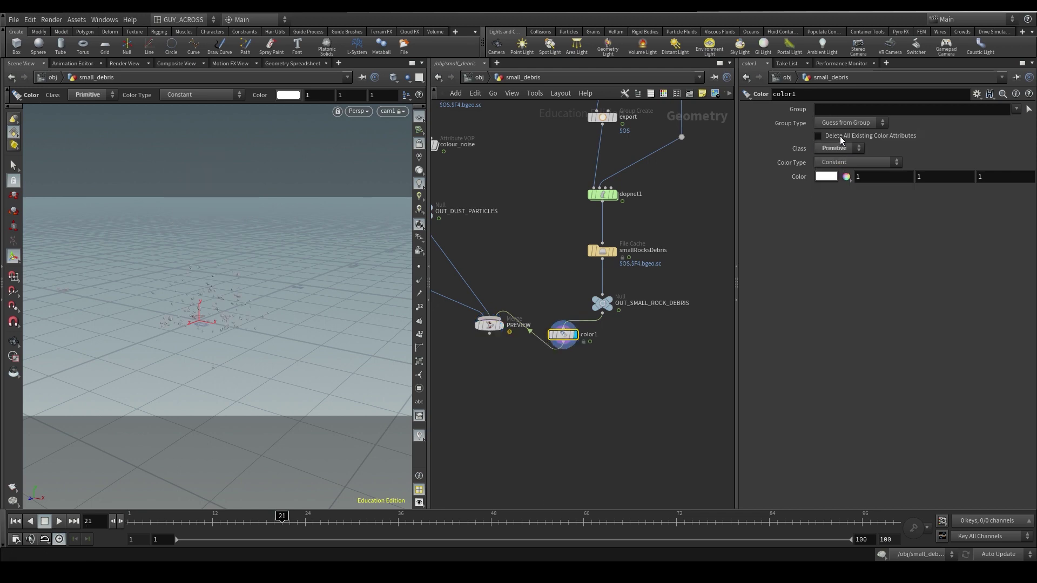
click(839, 136)
click(828, 180)
click(920, 108)
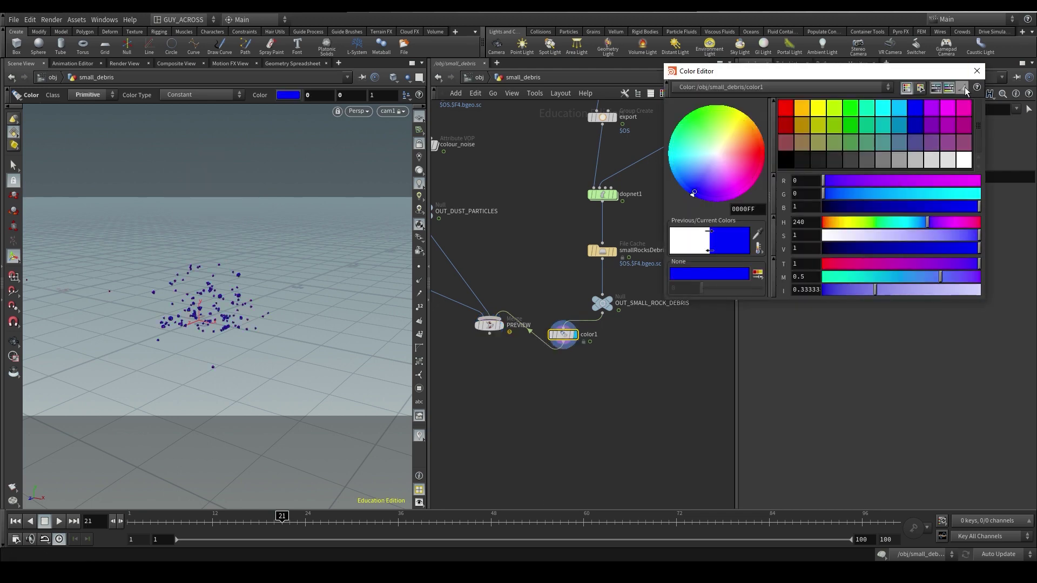
click(977, 71)
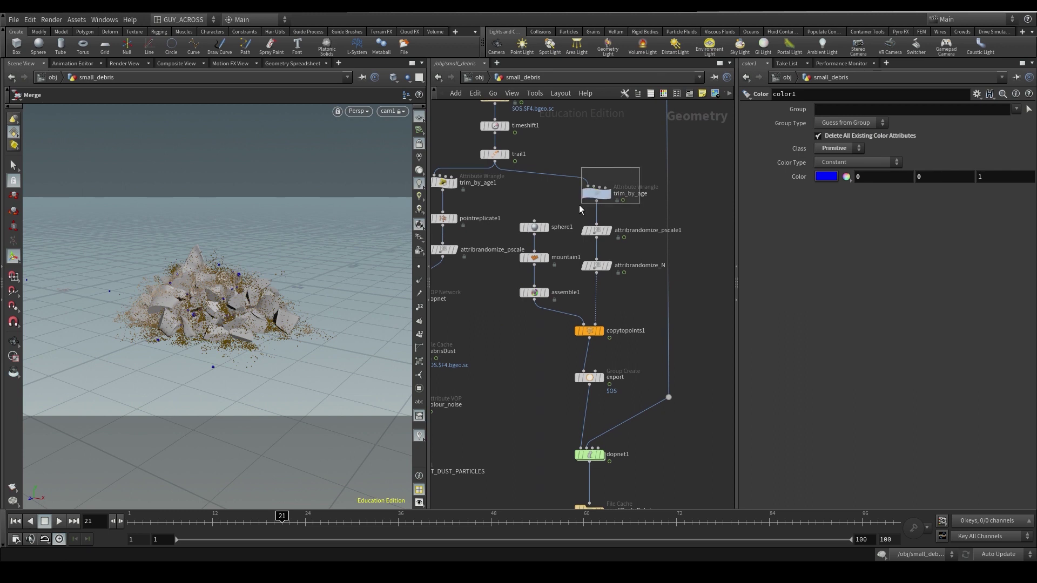
click(595, 194)
click(884, 174)
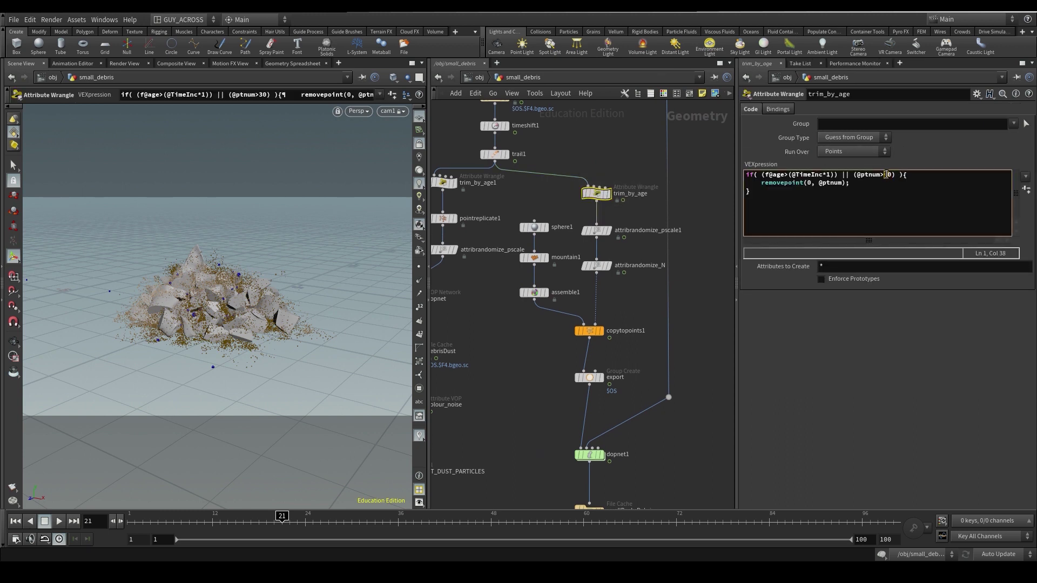
text(100)
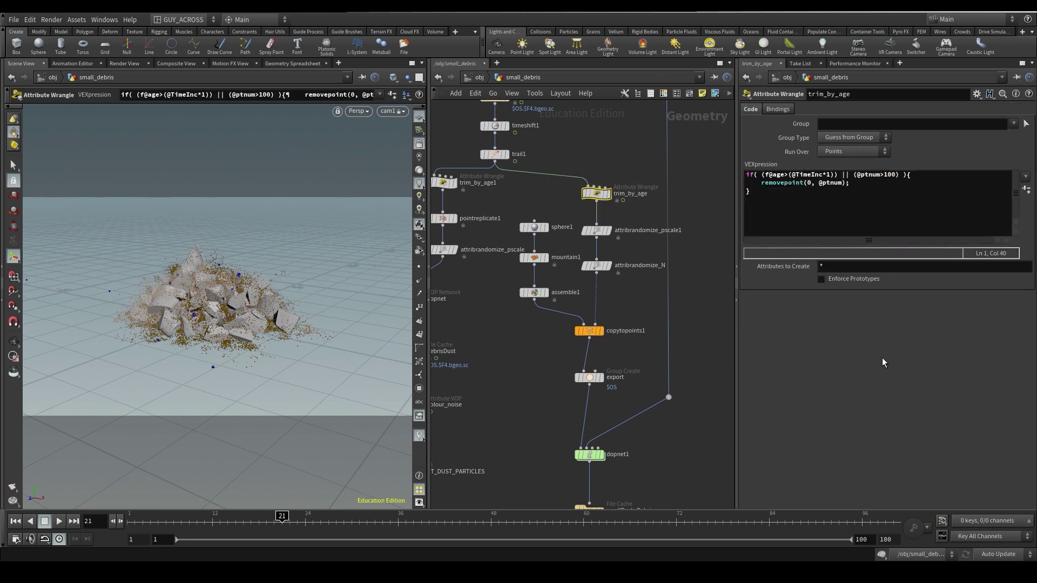
Enable Initialize Simulation OPs on the smallRocksDebris file cache and save the simulation to disk again.
middle_drag(660, 367, 681, 221)
click(611, 366)
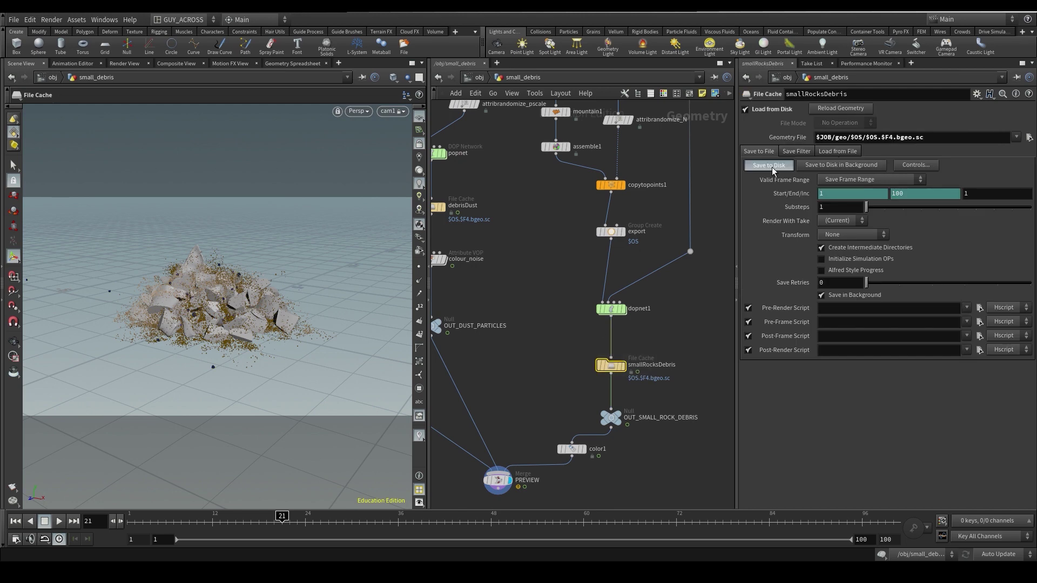
click(623, 366)
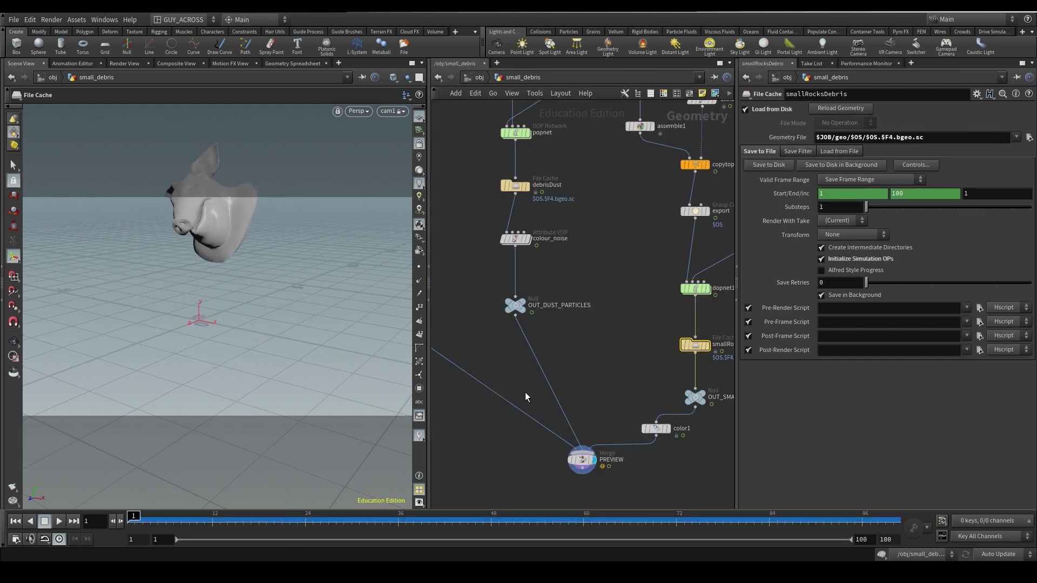
Disconnect in_rbds from the PREVIEW merge and check the hiResPieces file cache inside the RBD object.
key(y)
drag(525, 392, 509, 451)
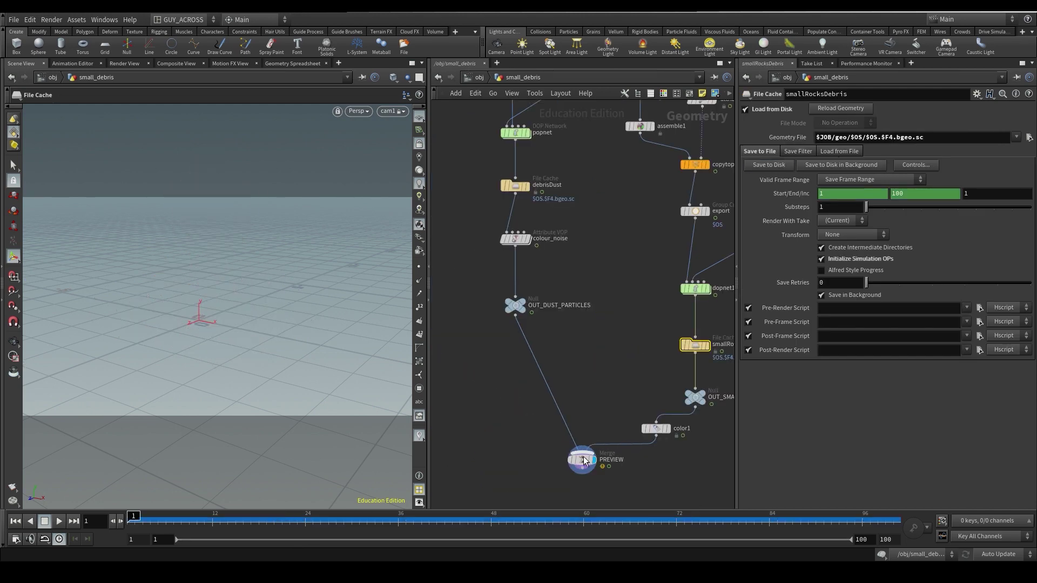
key(u)
double_click(546, 227)
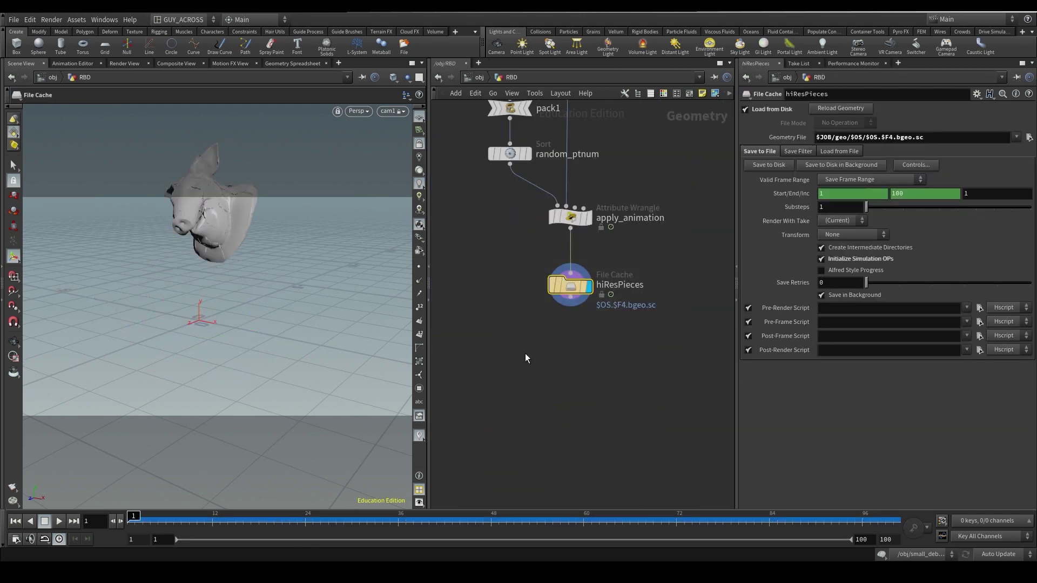
key(u)
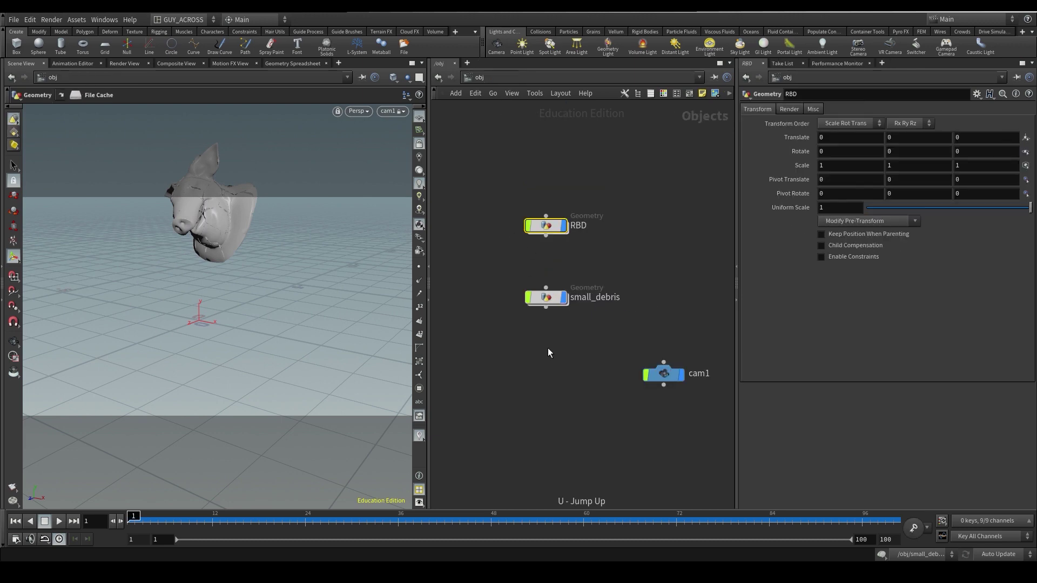
Render a new flipbook of the RBD and small_debris objects through cam1 and play it back.
key(Escape)
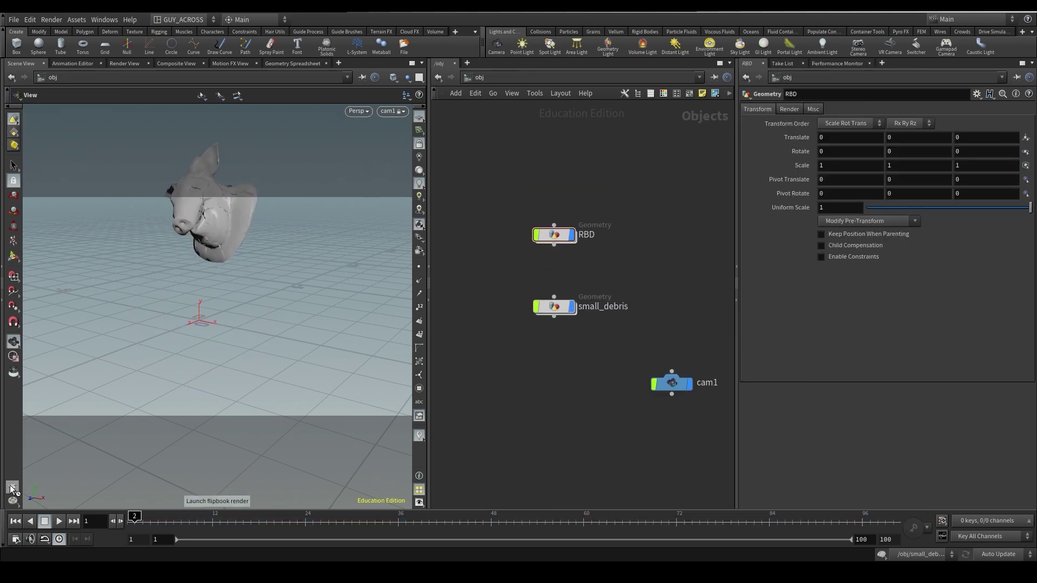
click(12, 489)
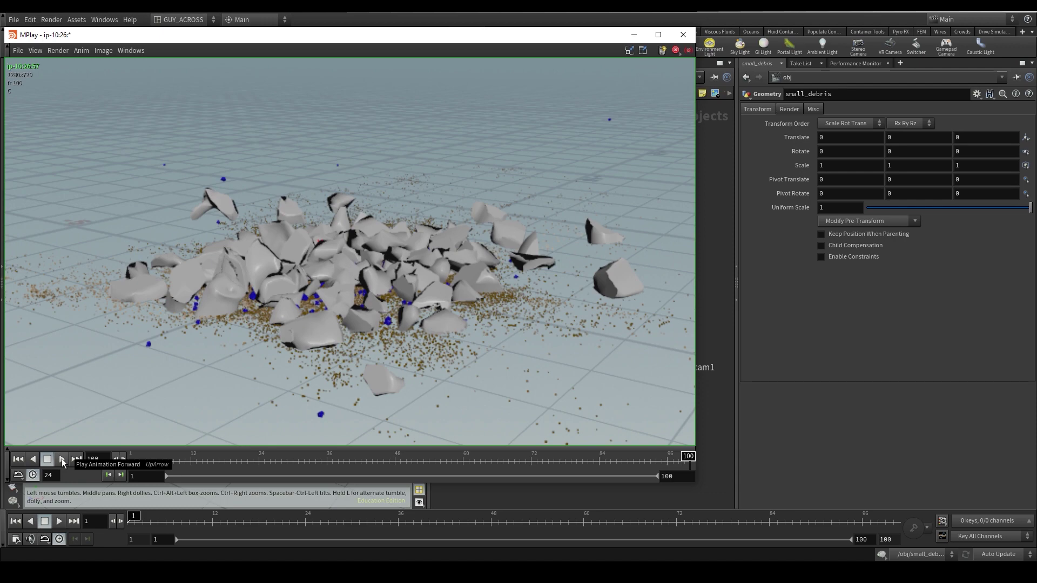
click(62, 459)
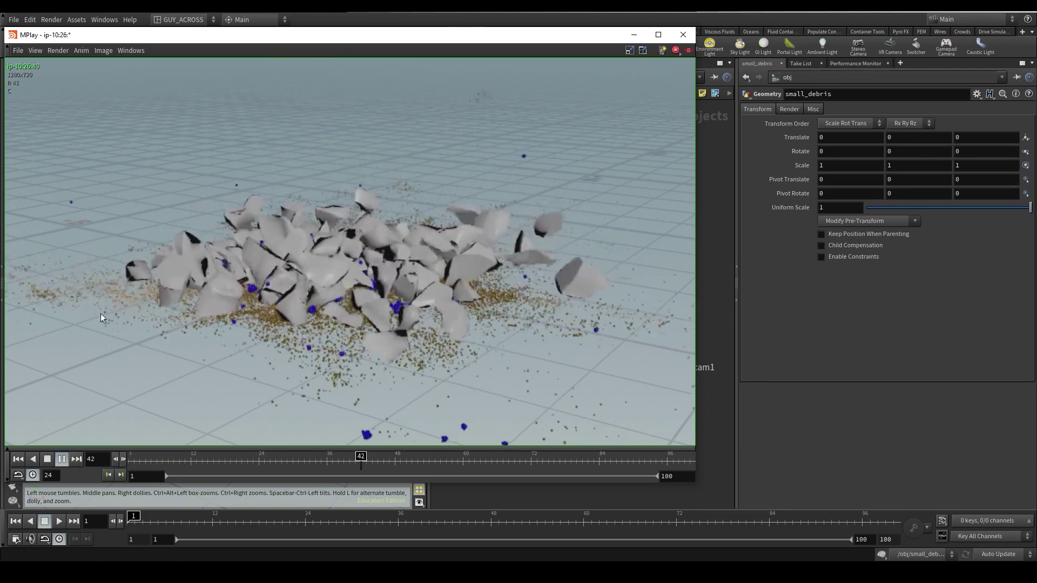